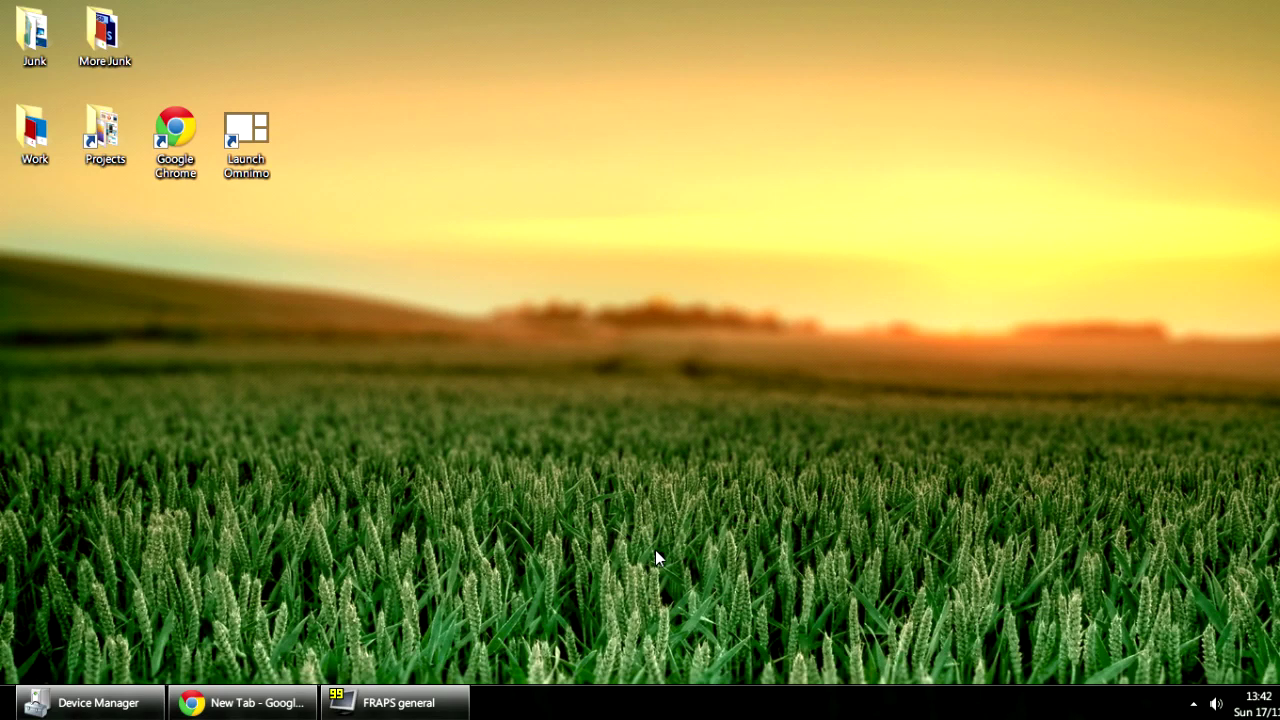
Launch Omnimo by searching 'omnimo' in the Start menu
{"action": "key", "text": "super"}
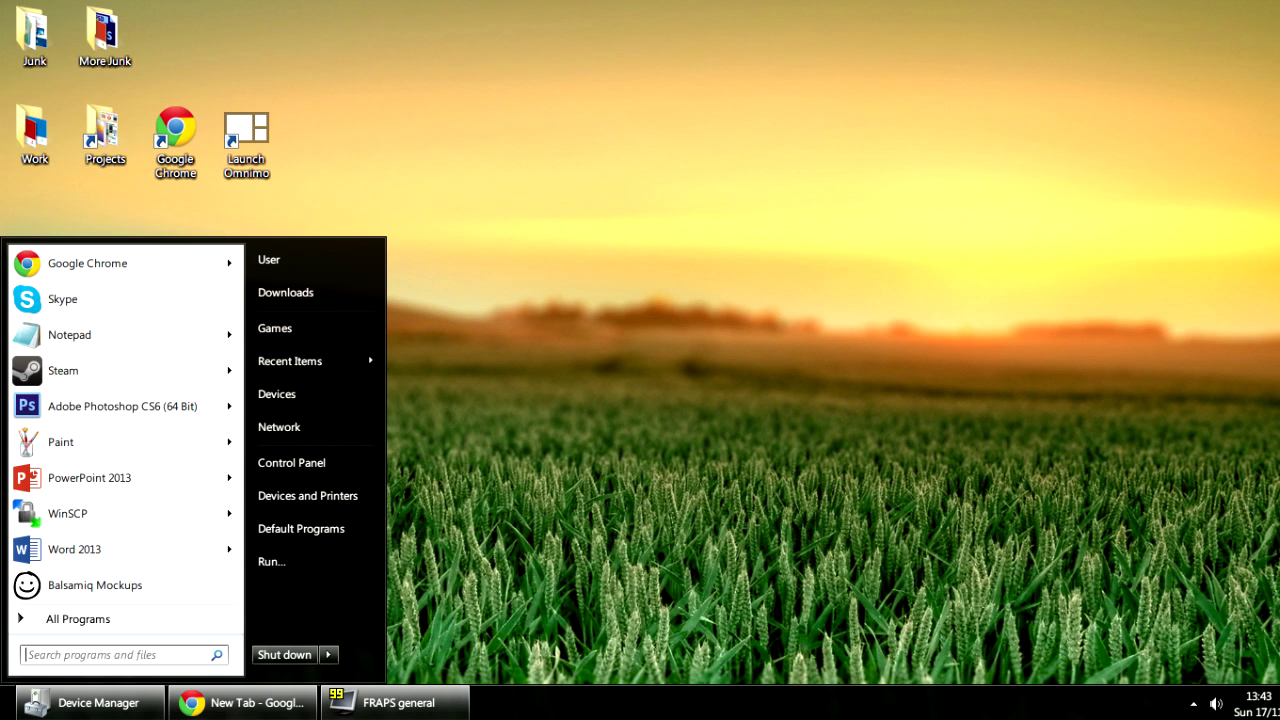
{"action": "type", "text": "omnimo"}
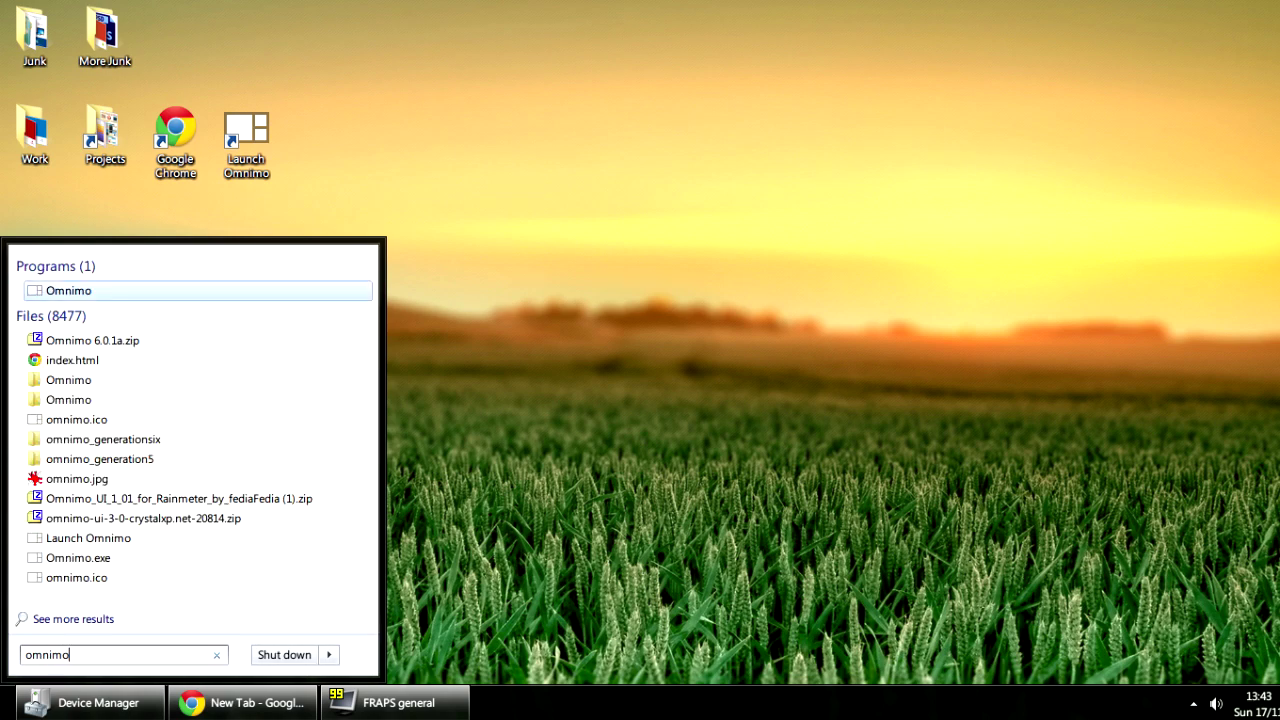
{"action": "key", "text": "Return"}
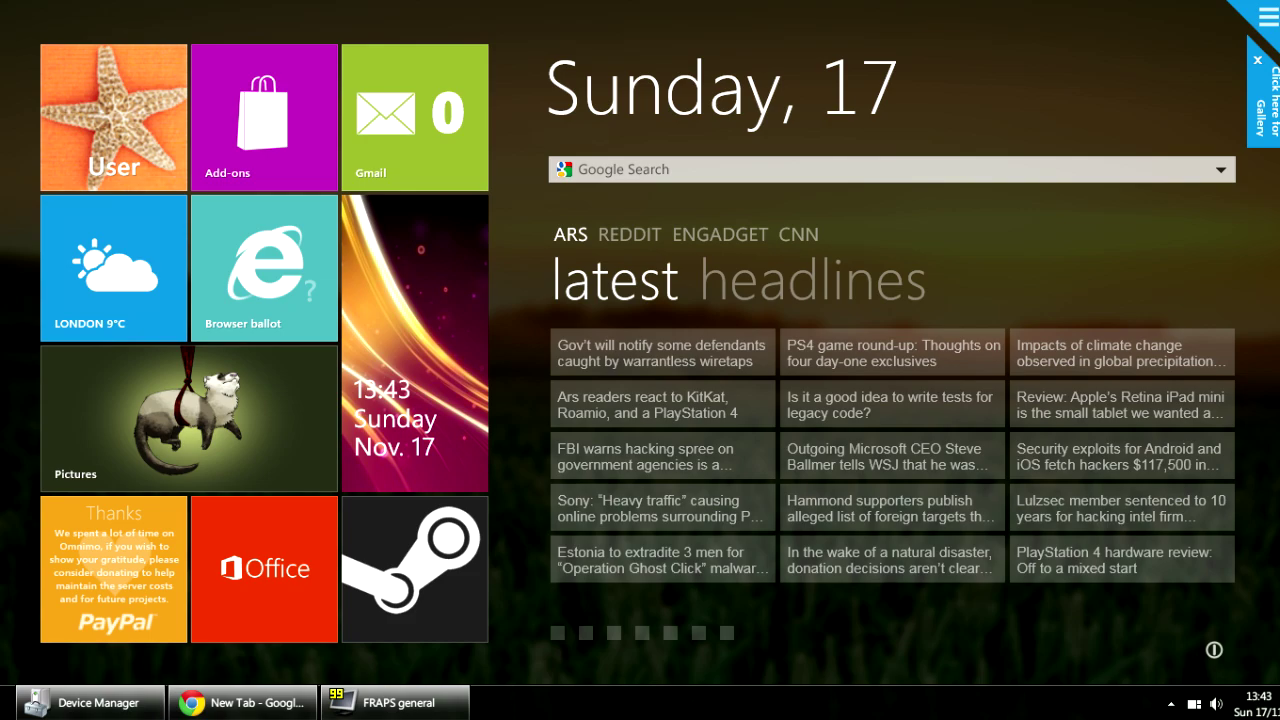
Hide and reshow the tile dashboard with Win+D and then with the tray icon
{"action": "key", "text": "super+d"}
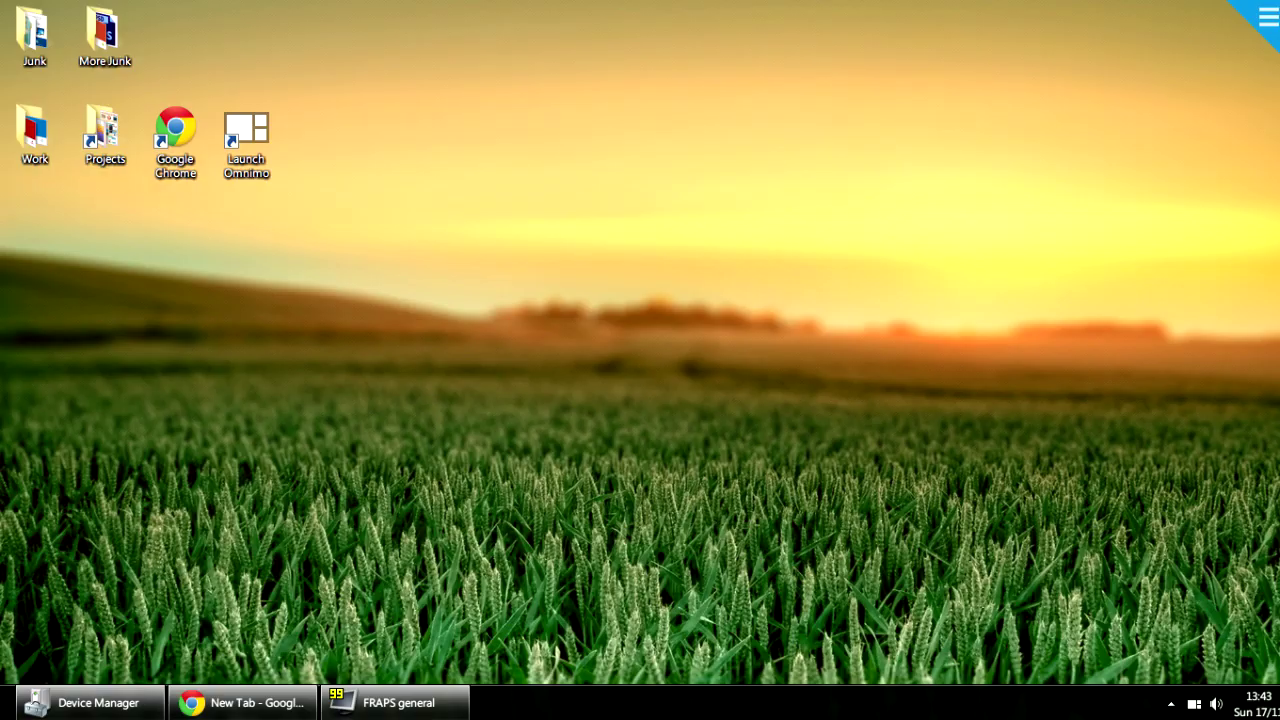
{"action": "key", "text": "super+d"}
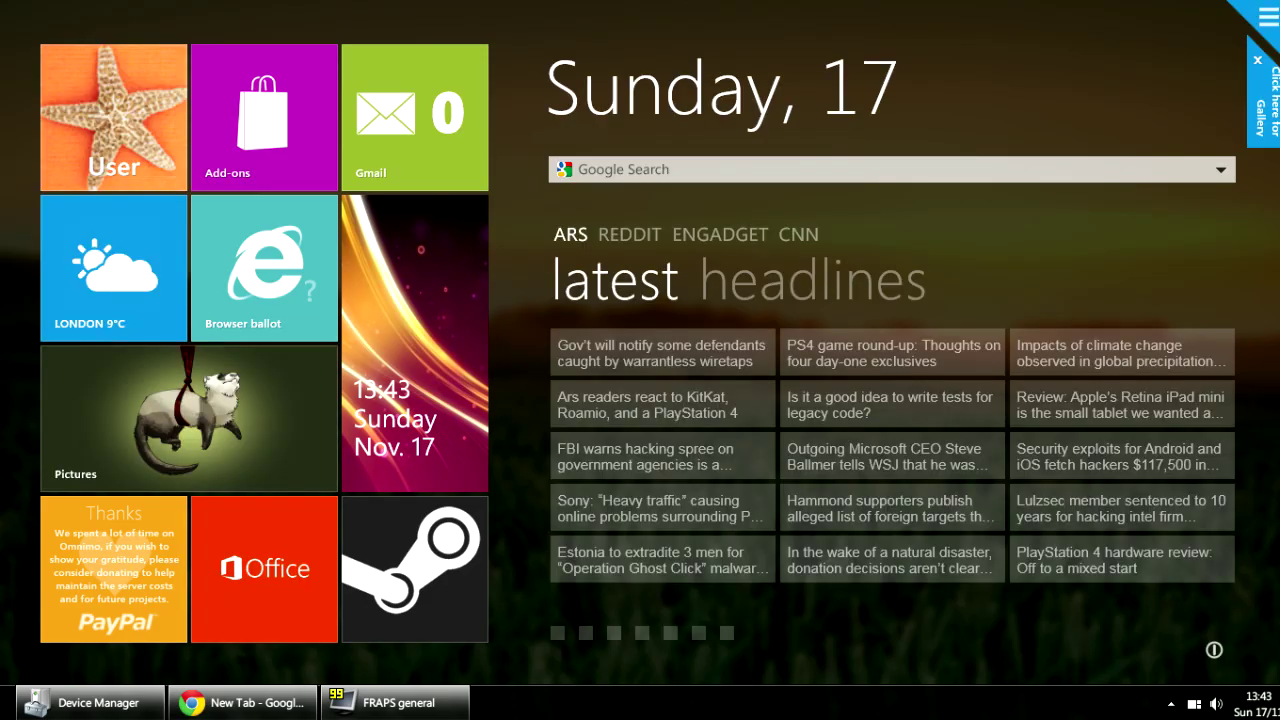
{"action": "key", "text": "super+d"}
{"action": "key", "text": "super+d"}
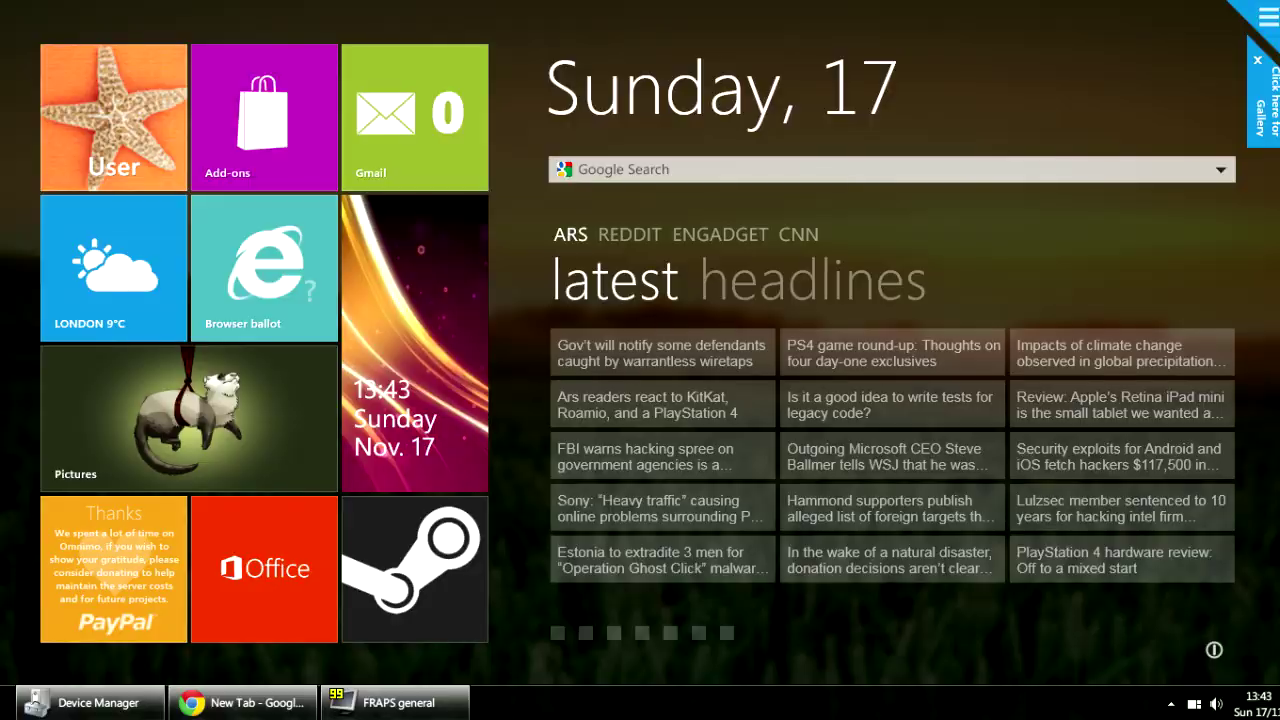
{"action": "left_click", "coordinate": [1196, 706]}
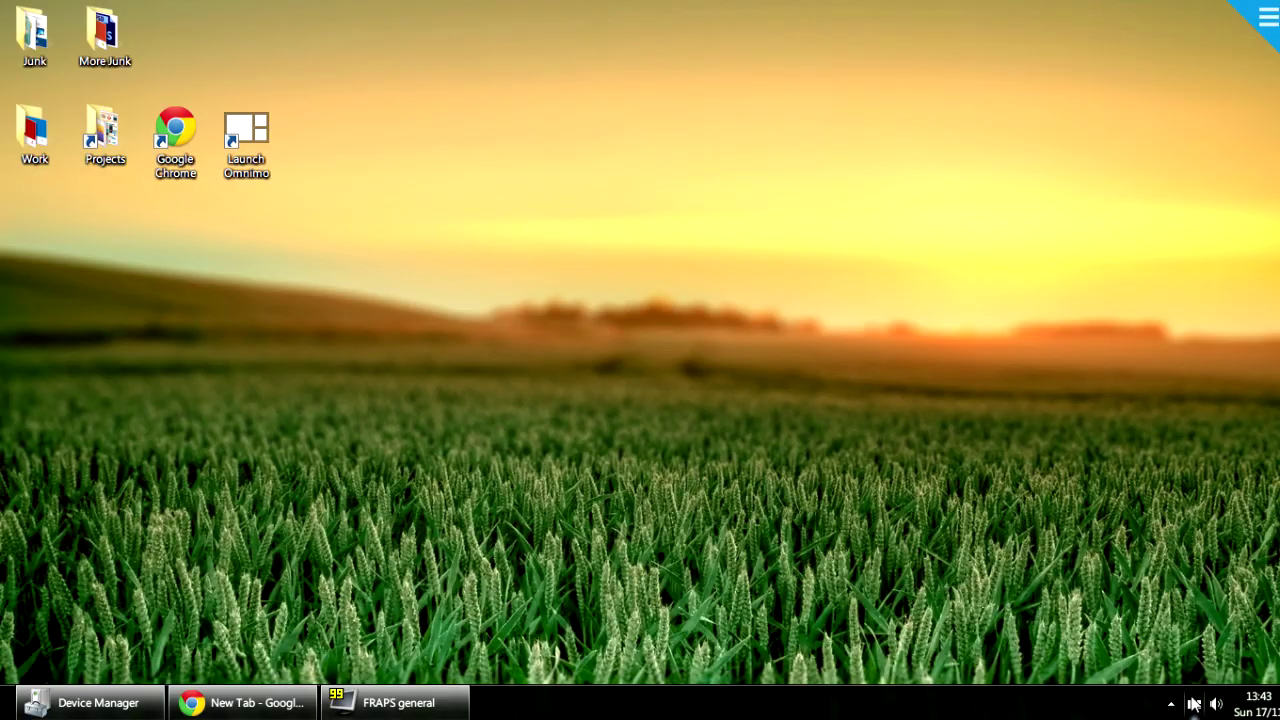
{"action": "left_click", "coordinate": [1196, 707]}
{"action": "left_click", "coordinate": [1196, 706]}
{"action": "left_click", "coordinate": [1196, 707]}
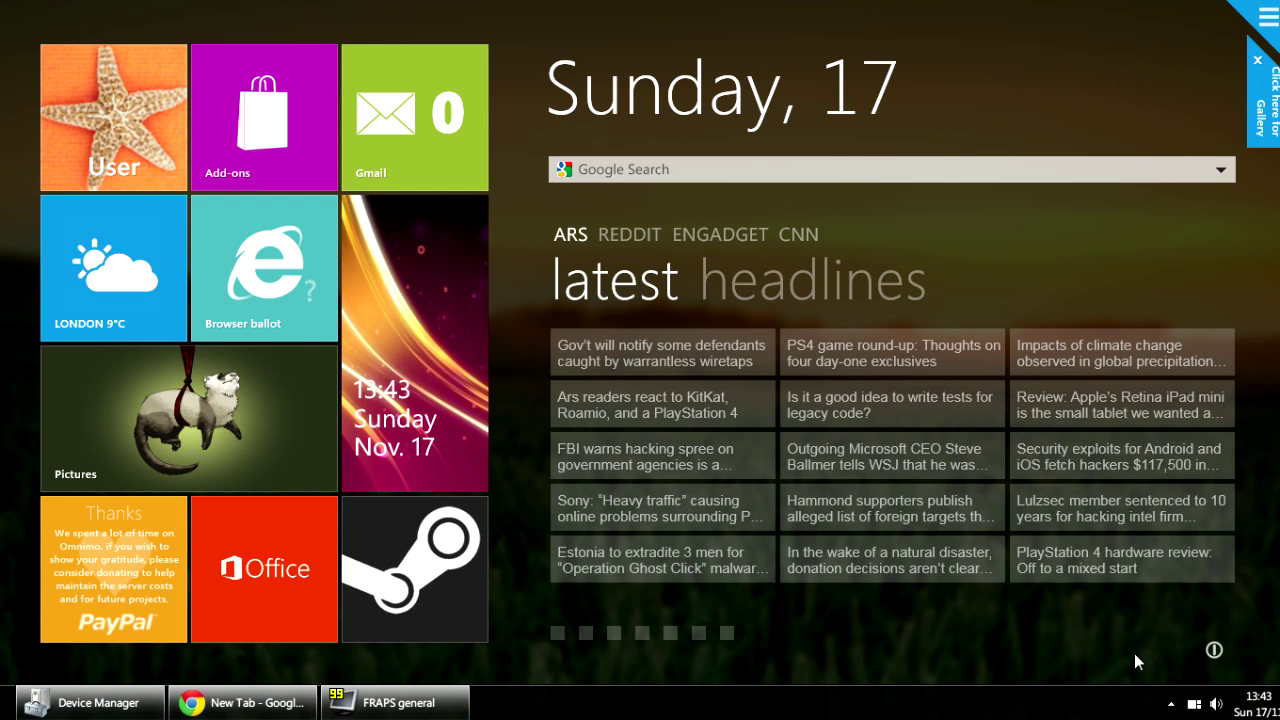
Toggle the dashboard with the side menu's Toggle button, leaving it visible
{"action": "left_click", "coordinate": [1270, 27]}
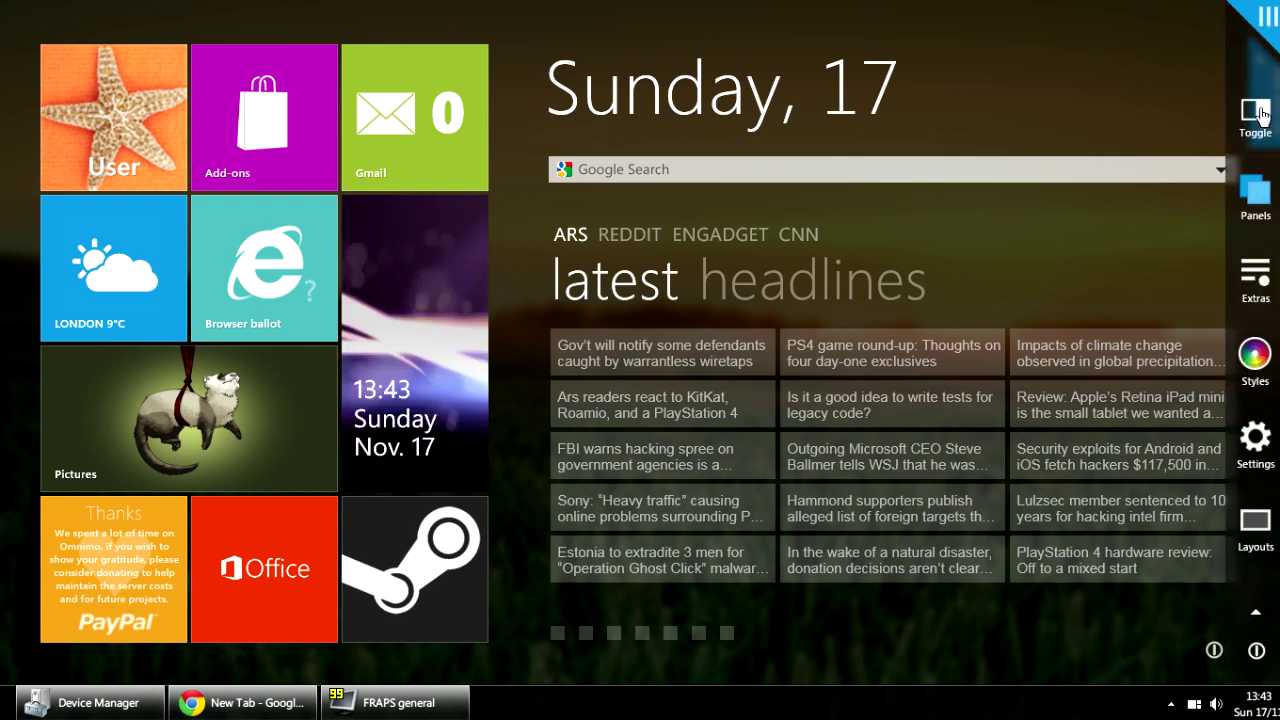
{"action": "left_click", "coordinate": [1259, 120]}
{"action": "left_click", "coordinate": [1259, 120]}
{"action": "left_click", "coordinate": [1259, 120]}
{"action": "left_click", "coordinate": [1257, 120]}
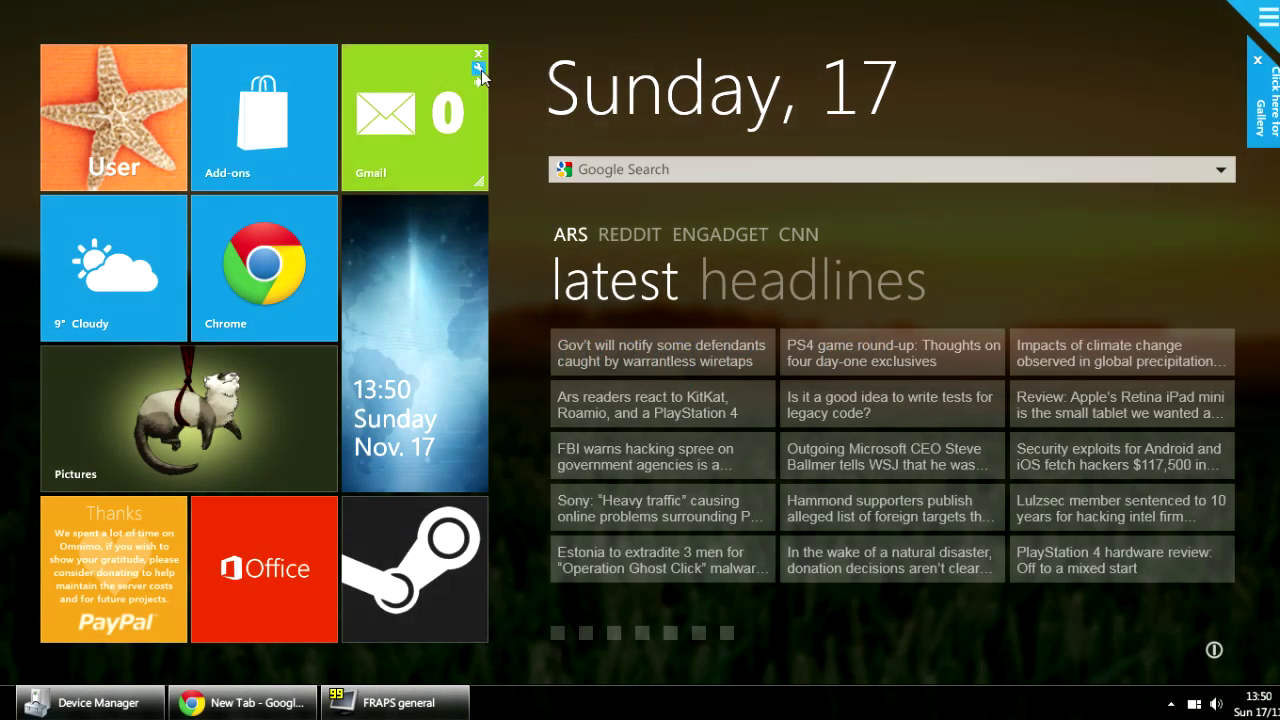
Enter the Gmail account username and password in the Gmail tile's settings and save
{"action": "left_click", "coordinate": [481, 68]}
{"action": "left_click", "coordinate": [430, 73]}
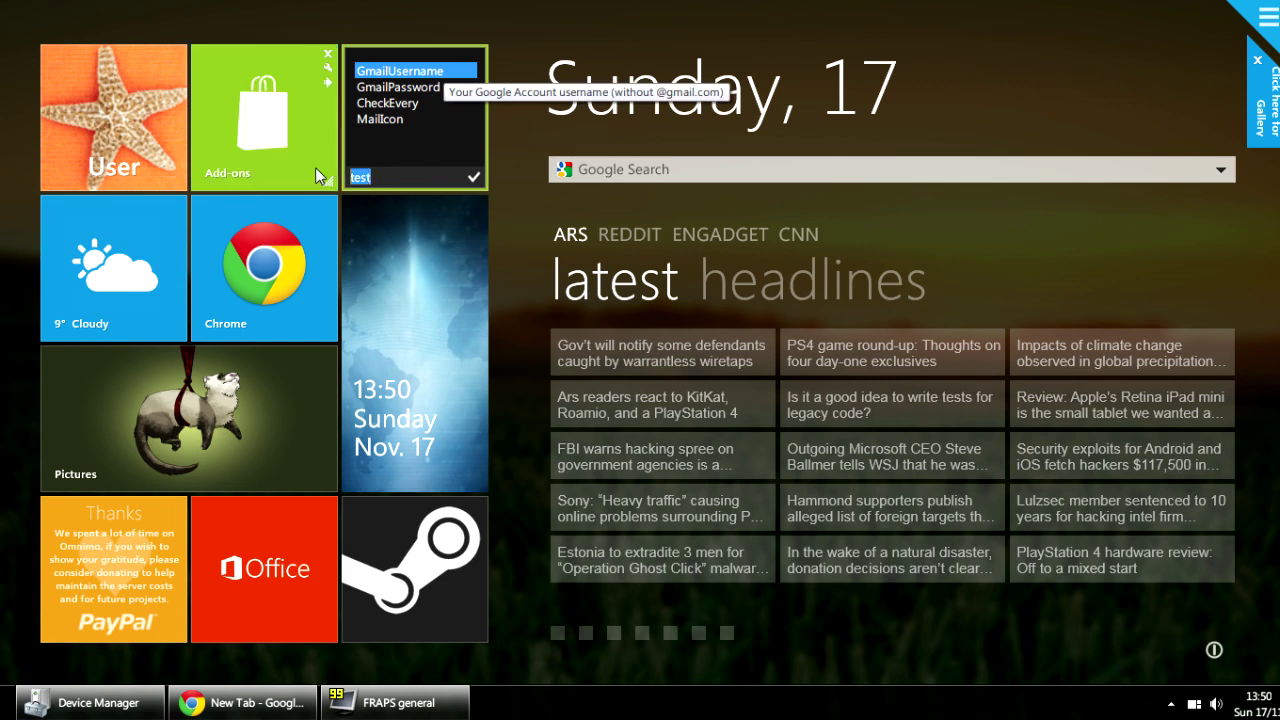
{"action": "type", "text": "inspiradevelopments"}
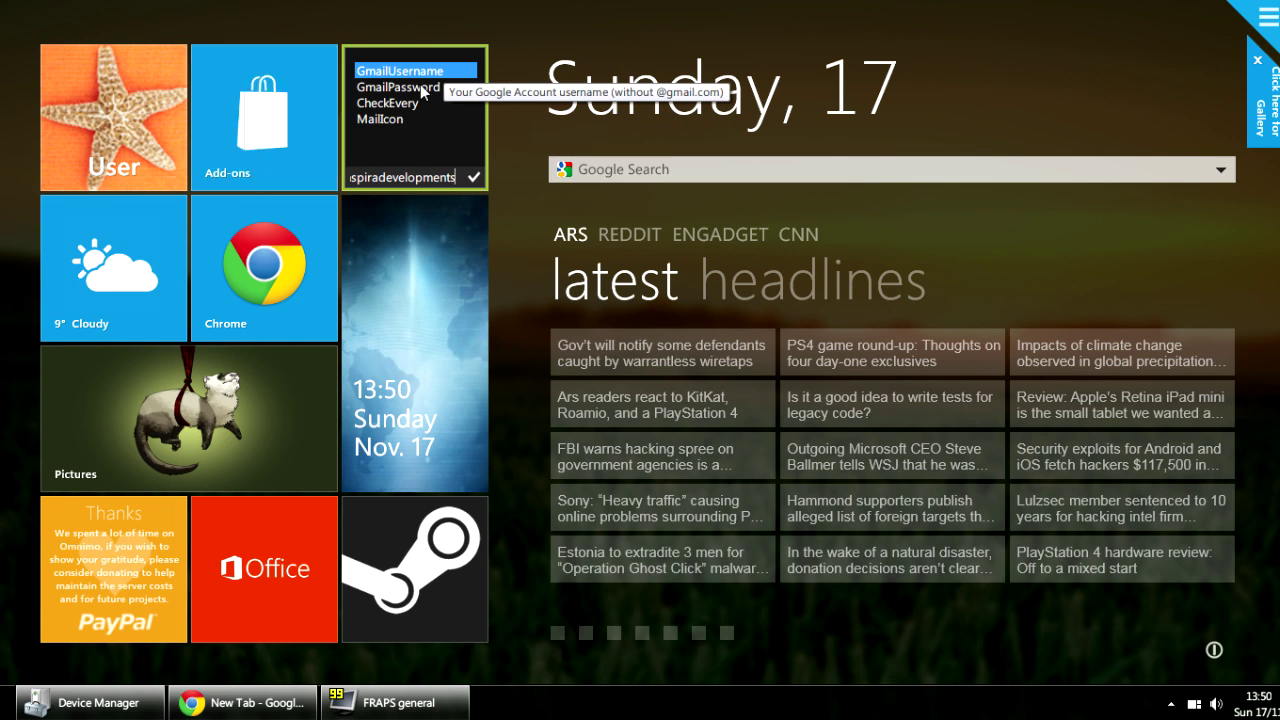
{"action": "left_click", "coordinate": [422, 88]}
{"action": "type", "text": "**********"}
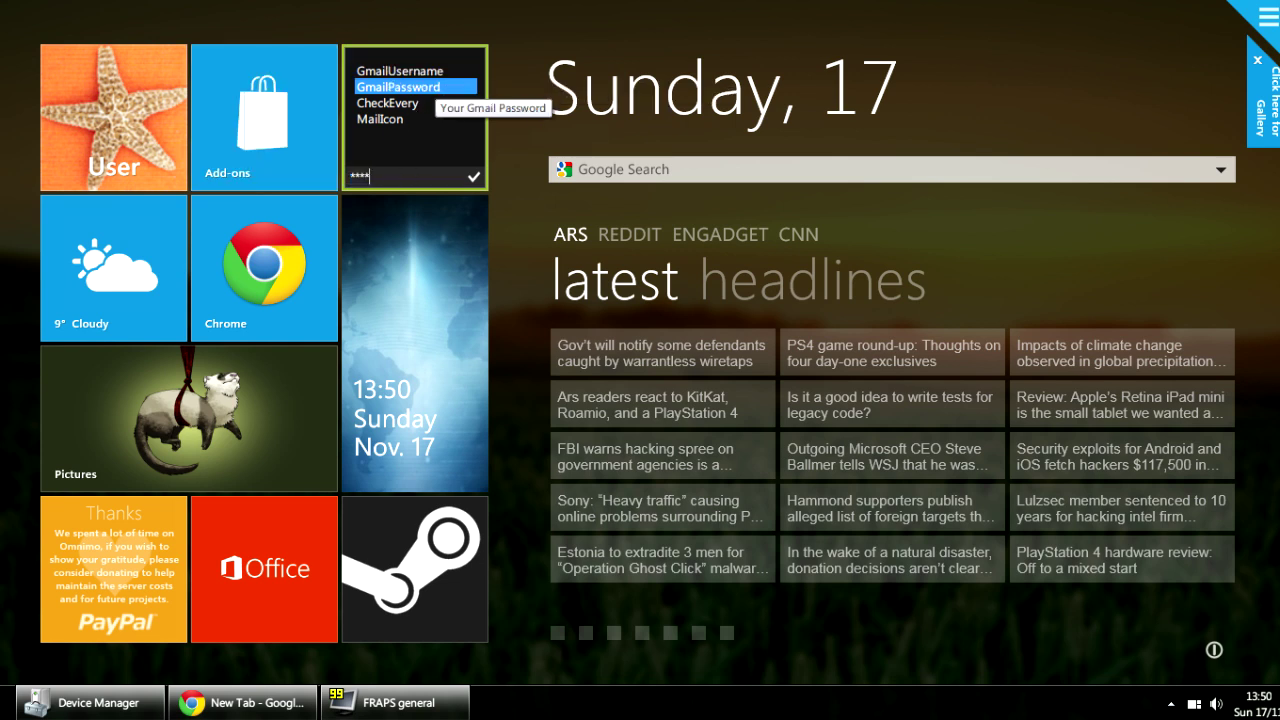
{"action": "left_click", "coordinate": [478, 182]}
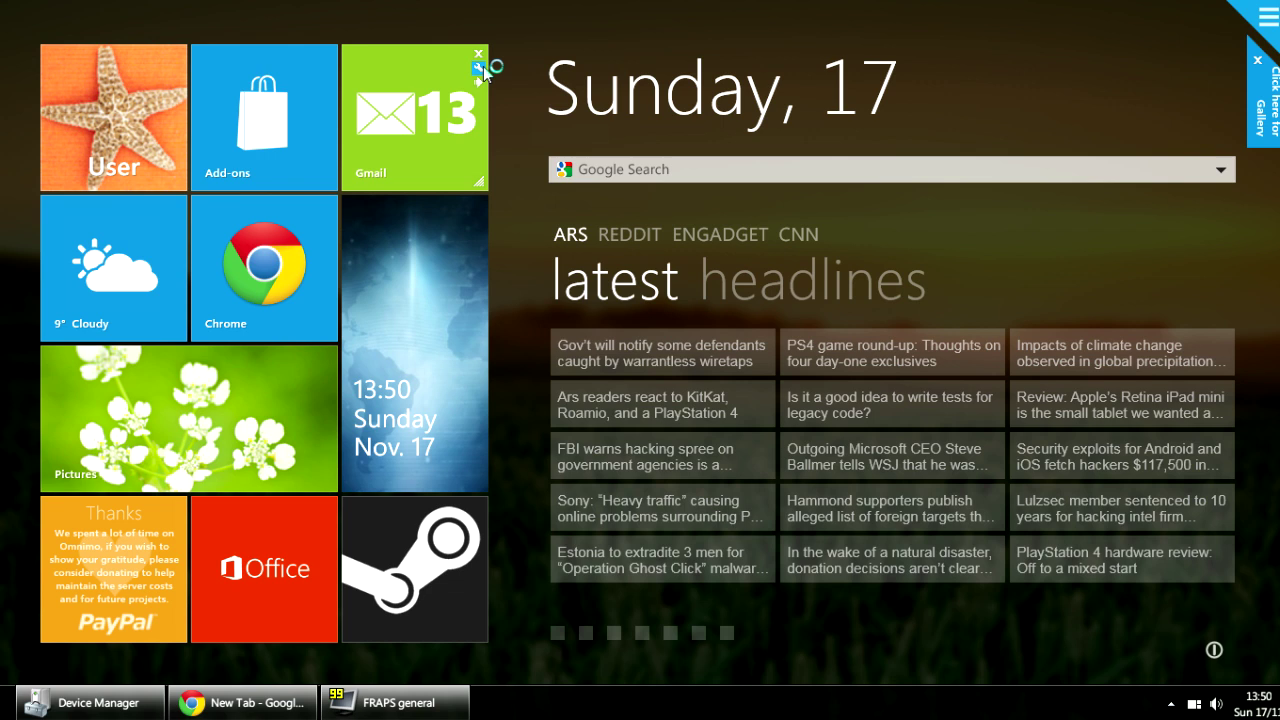
Lower the Gmail tile's CheckEvery interval to 1 second and save
{"action": "left_click", "coordinate": [490, 64]}
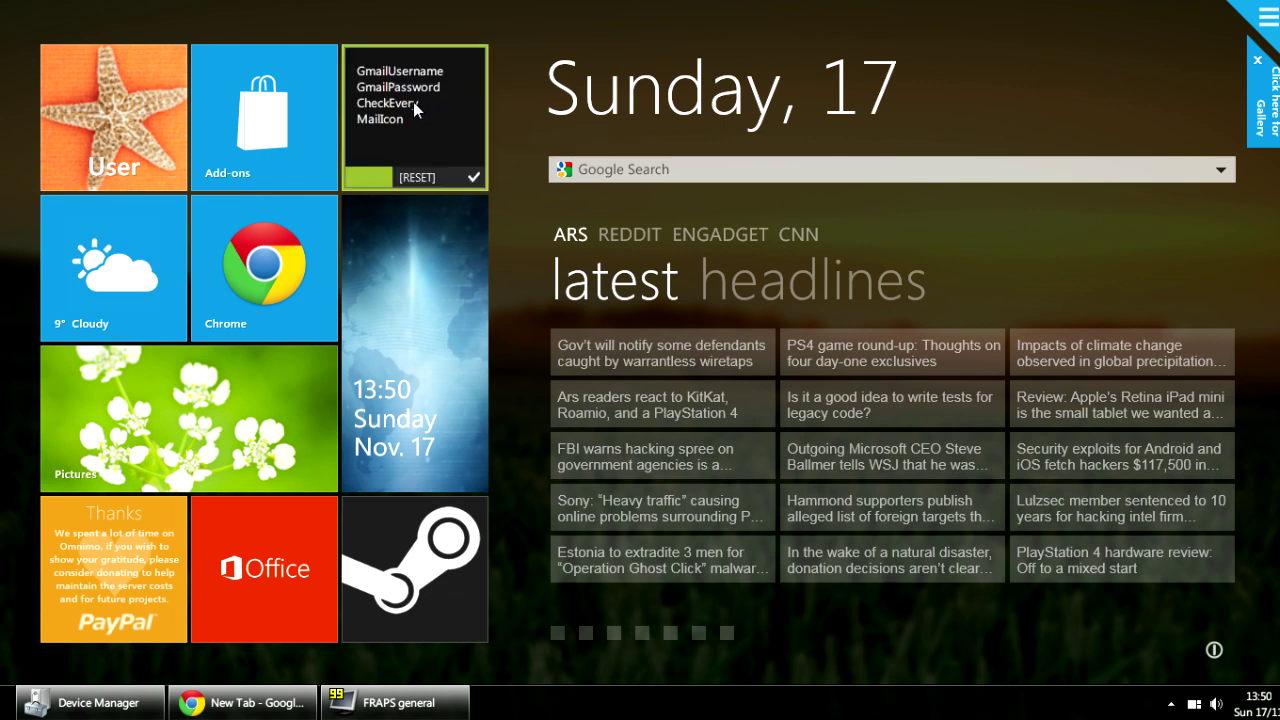
{"action": "left_click", "coordinate": [413, 102]}
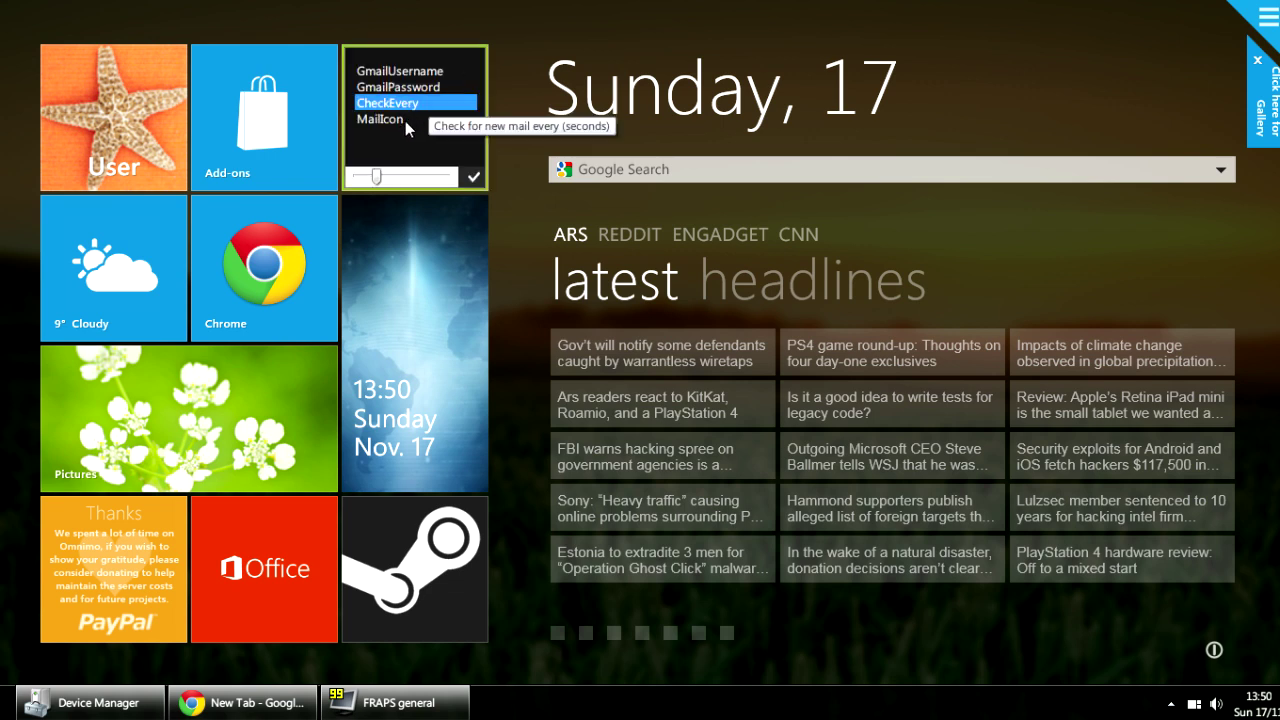
{"action": "left_click", "coordinate": [400, 118]}
{"action": "mouse_move", "coordinate": [375, 178]}
{"action": "left_mouse_down"}
{"action": "mouse_move", "coordinate": [432, 181]}
{"action": "mouse_move", "coordinate": [371, 183]}
{"action": "left_mouse_up"}
{"action": "left_click", "coordinate": [474, 177]}
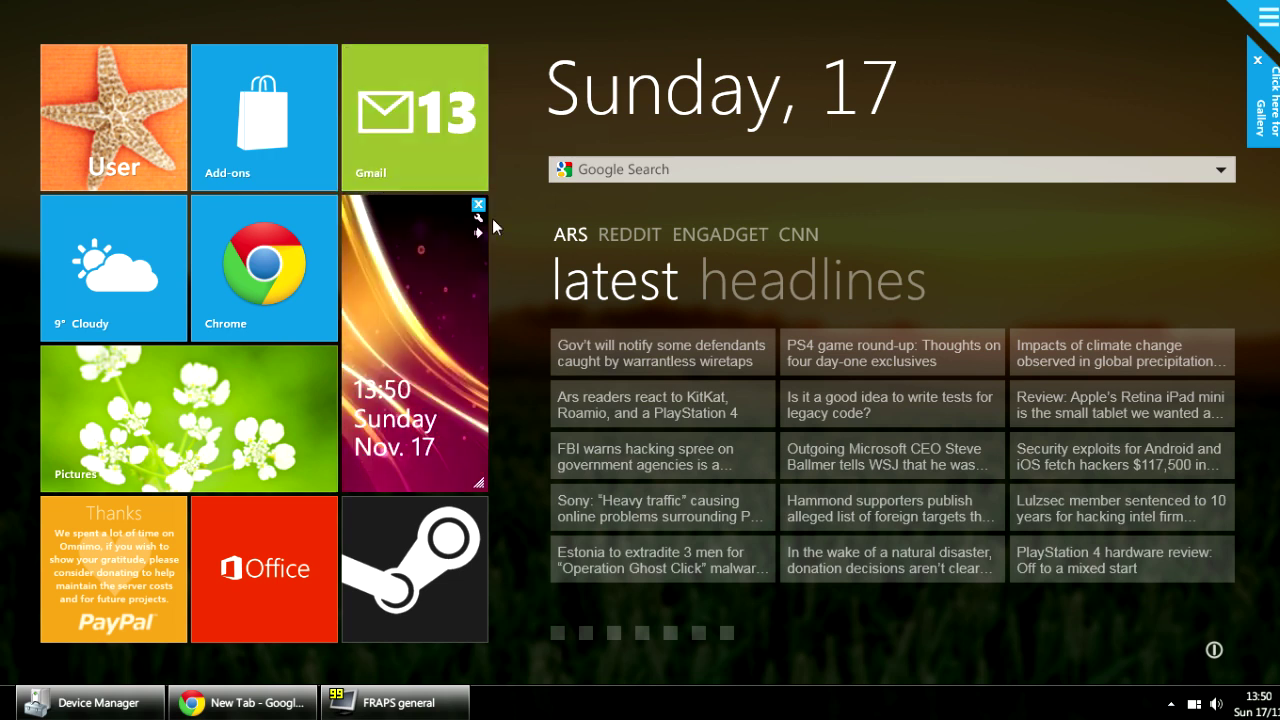
Switch the Gmail tile to the Mail1.ini variant
{"action": "mouse_move", "coordinate": [484, 161]}
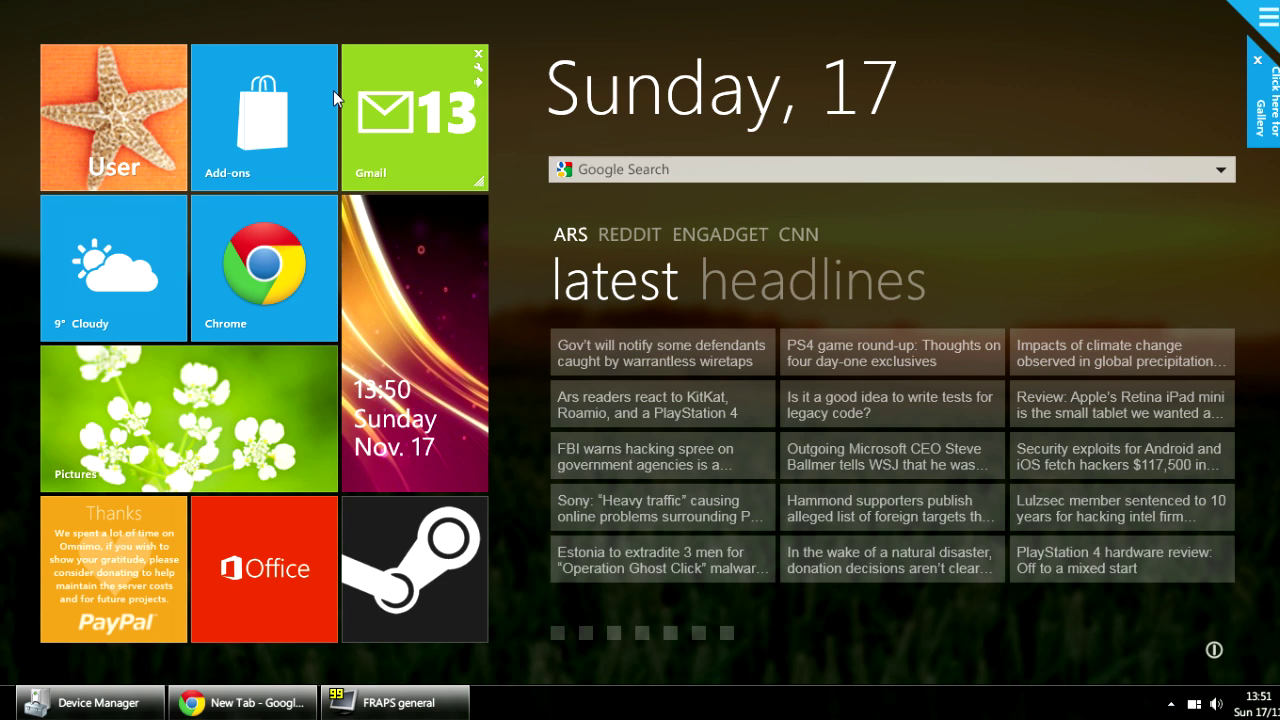
{"action": "mouse_move", "coordinate": [323, 217]}
{"action": "mouse_move", "coordinate": [316, 91]}
{"action": "mouse_move", "coordinate": [447, 96]}
{"action": "right_click", "coordinate": [447, 96]}
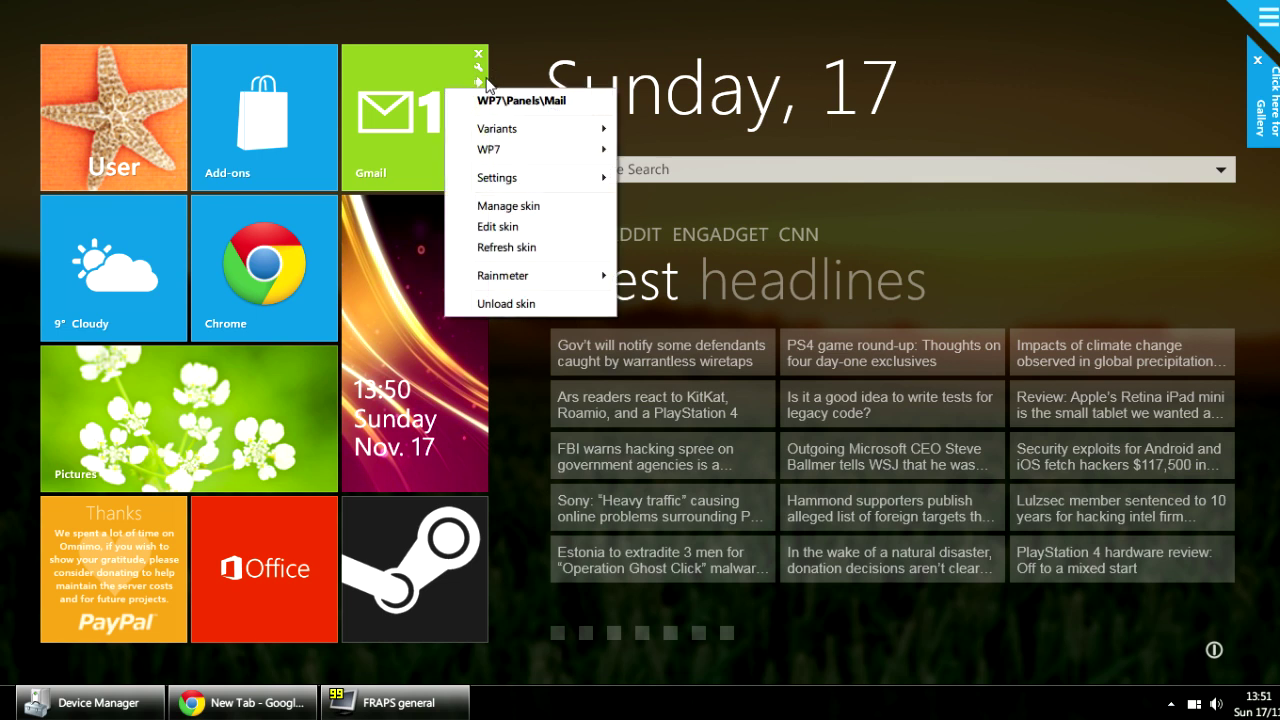
{"action": "mouse_move", "coordinate": [497, 131]}
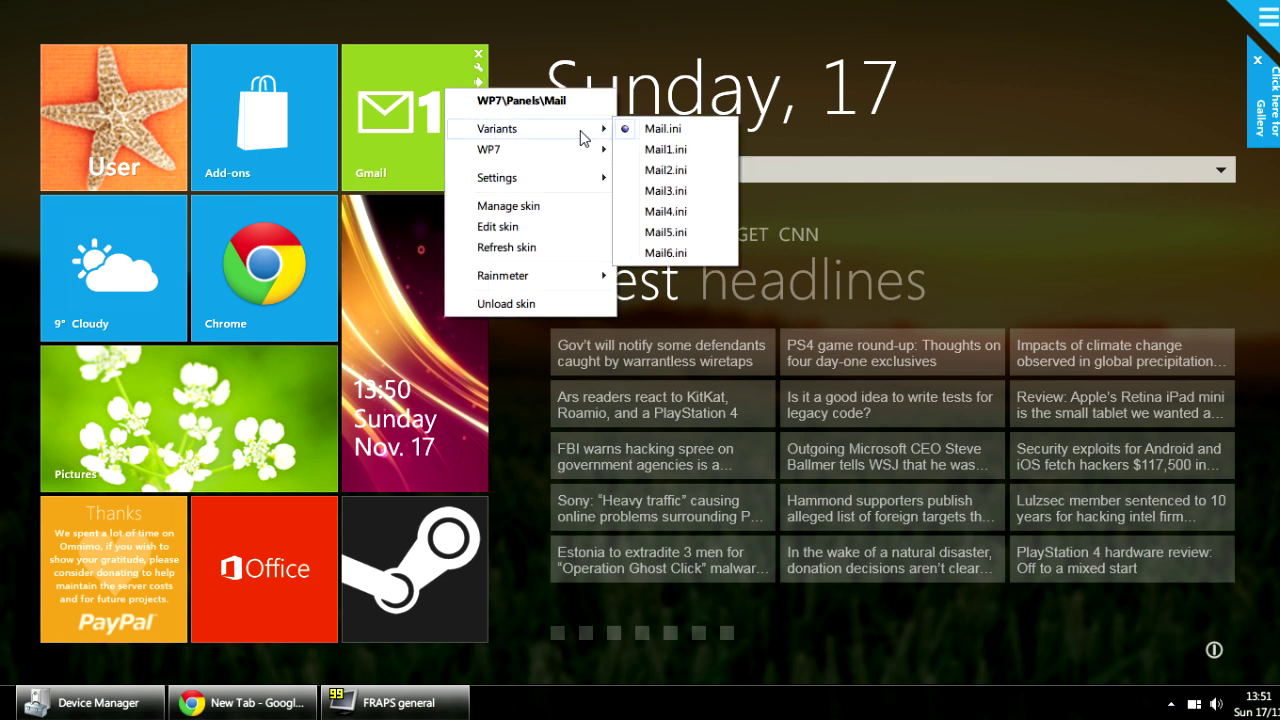
{"action": "left_click", "coordinate": [665, 170]}
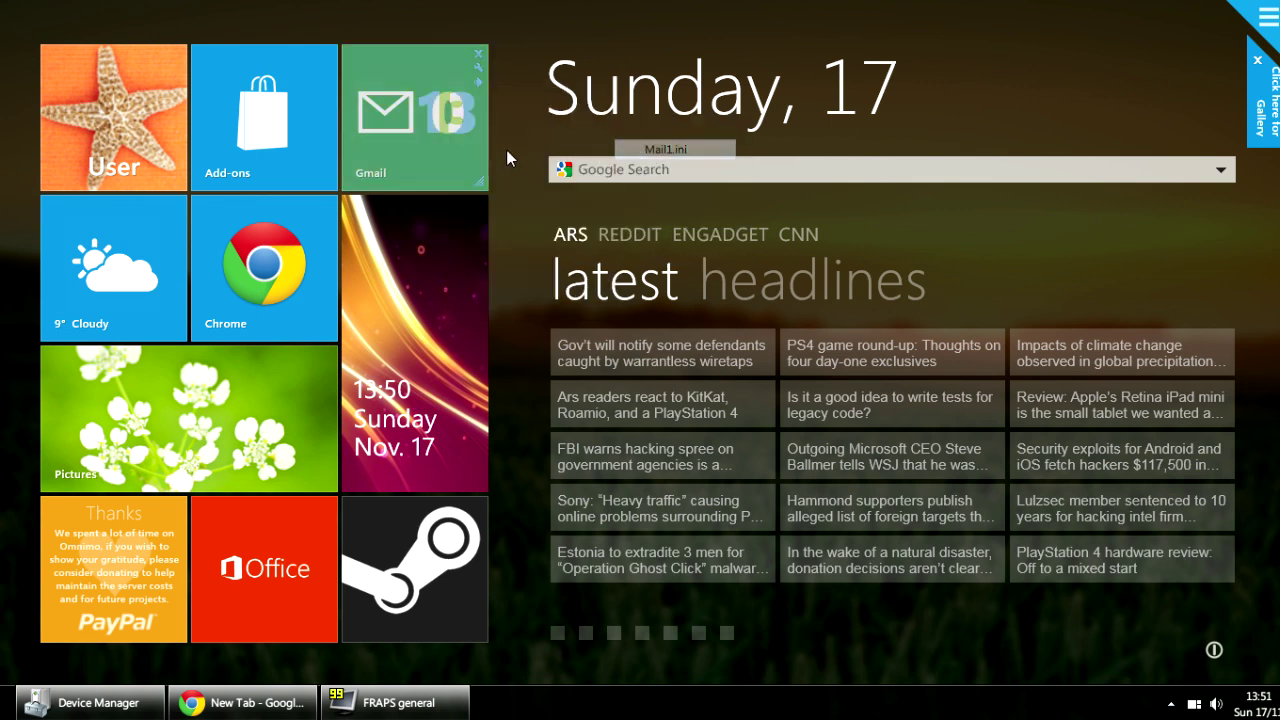
Switch the Gmail tile to the Mail2.ini variant and widen it to double width
{"action": "right_click", "coordinate": [430, 95]}
{"action": "mouse_move", "coordinate": [470, 133]}
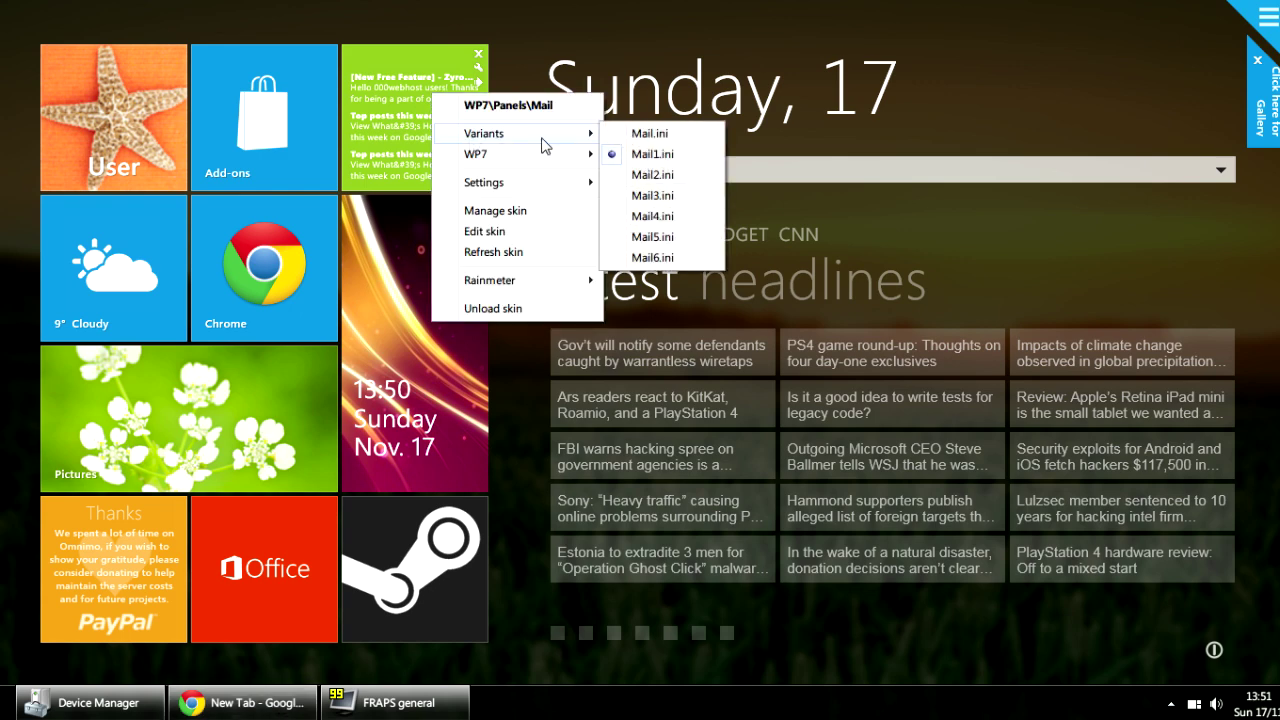
{"action": "left_click", "coordinate": [668, 174]}
{"action": "mouse_move", "coordinate": [479, 106]}
{"action": "left_mouse_down"}
{"action": "mouse_move", "coordinate": [628, 105]}
{"action": "mouse_move", "coordinate": [432, 105]}
{"action": "mouse_move", "coordinate": [499, 98]}
{"action": "left_mouse_up"}
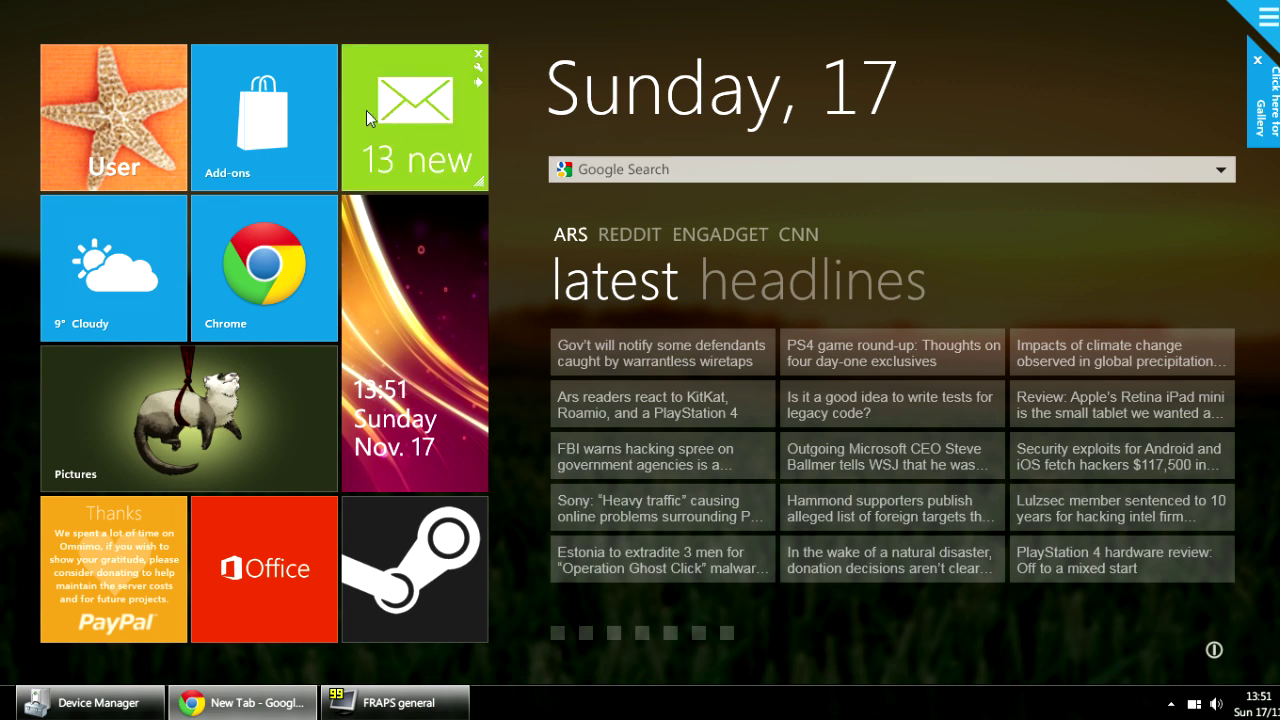
Try lighter blue and dark green shades in the Add-ons tile's colour chooser
{"action": "left_click", "coordinate": [328, 68]}
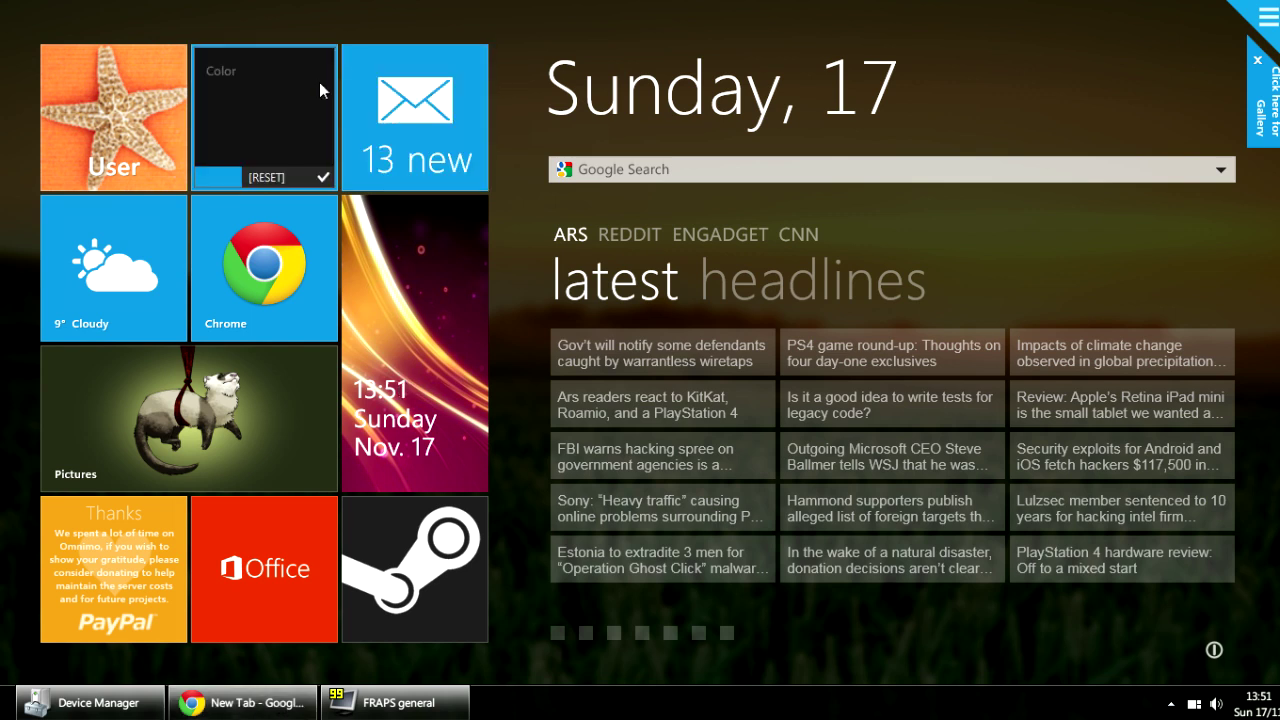
{"action": "left_click", "coordinate": [225, 177]}
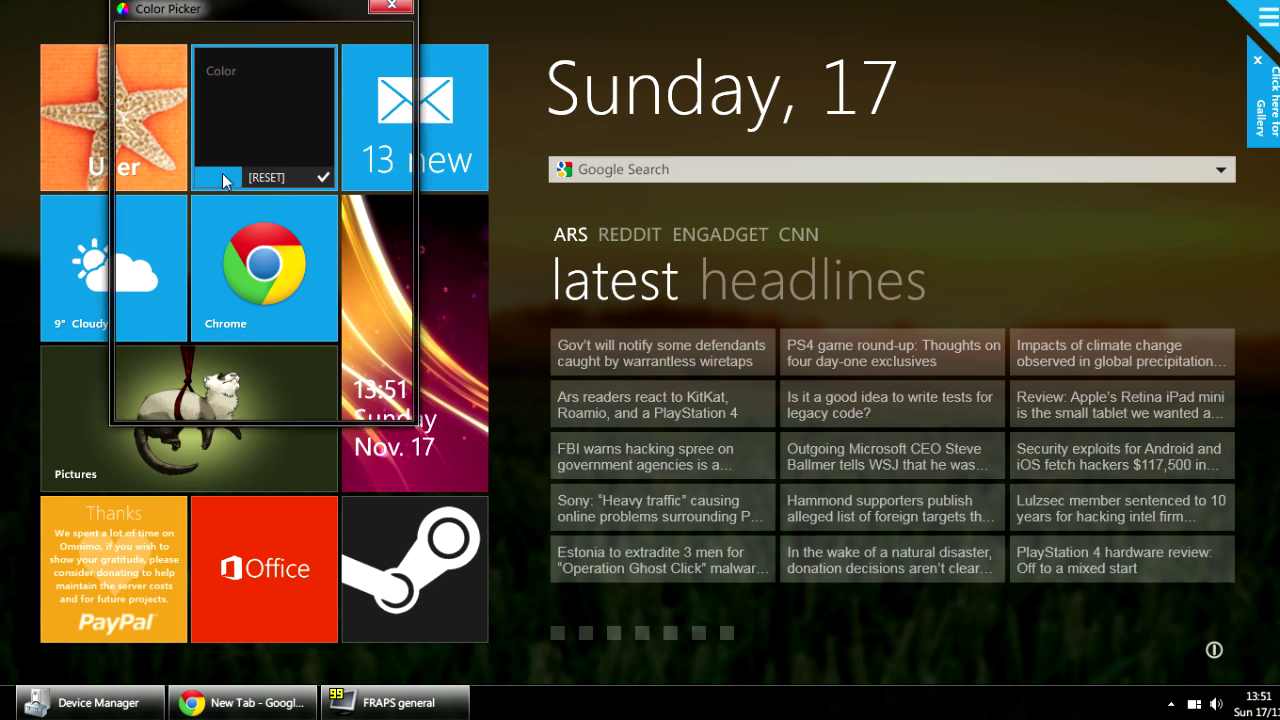
{"action": "left_click_drag", "start_coordinate": [264, 196], "coordinate": [227, 100]}
{"action": "left_click_drag", "start_coordinate": [291, 152], "coordinate": [311, 170]}
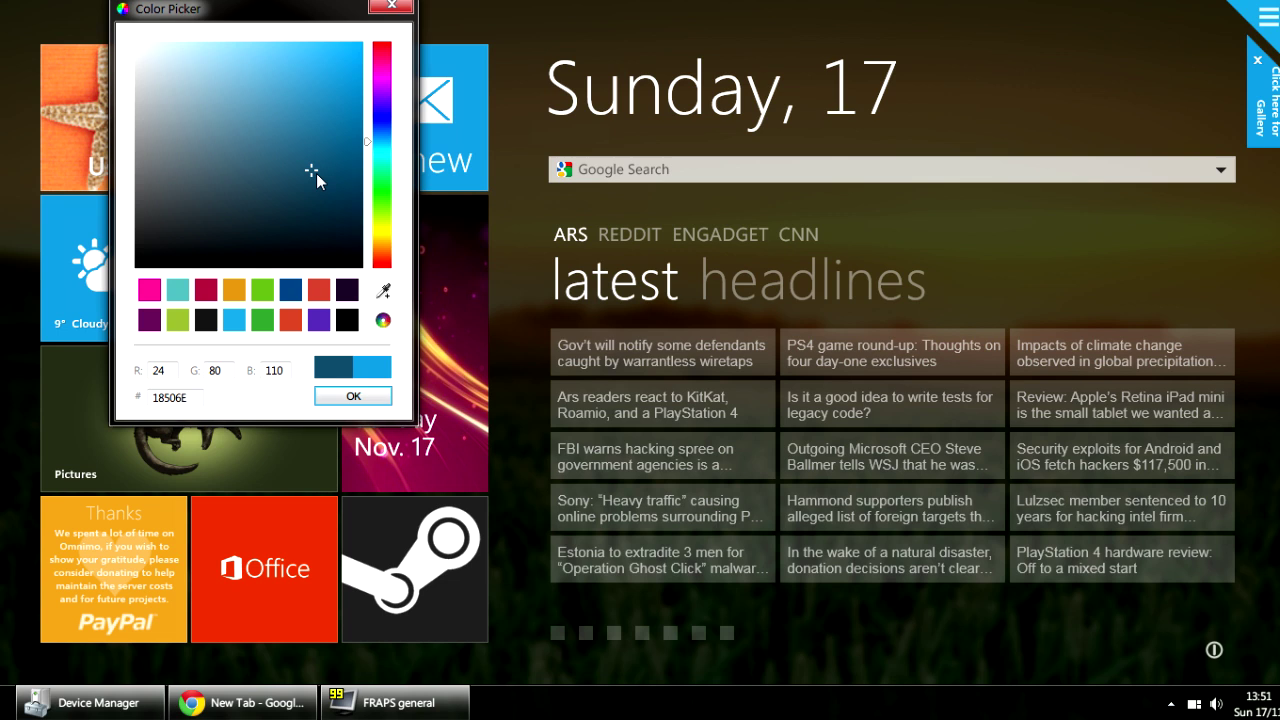
{"action": "left_click", "coordinate": [383, 185]}
{"action": "left_click", "coordinate": [383, 163]}
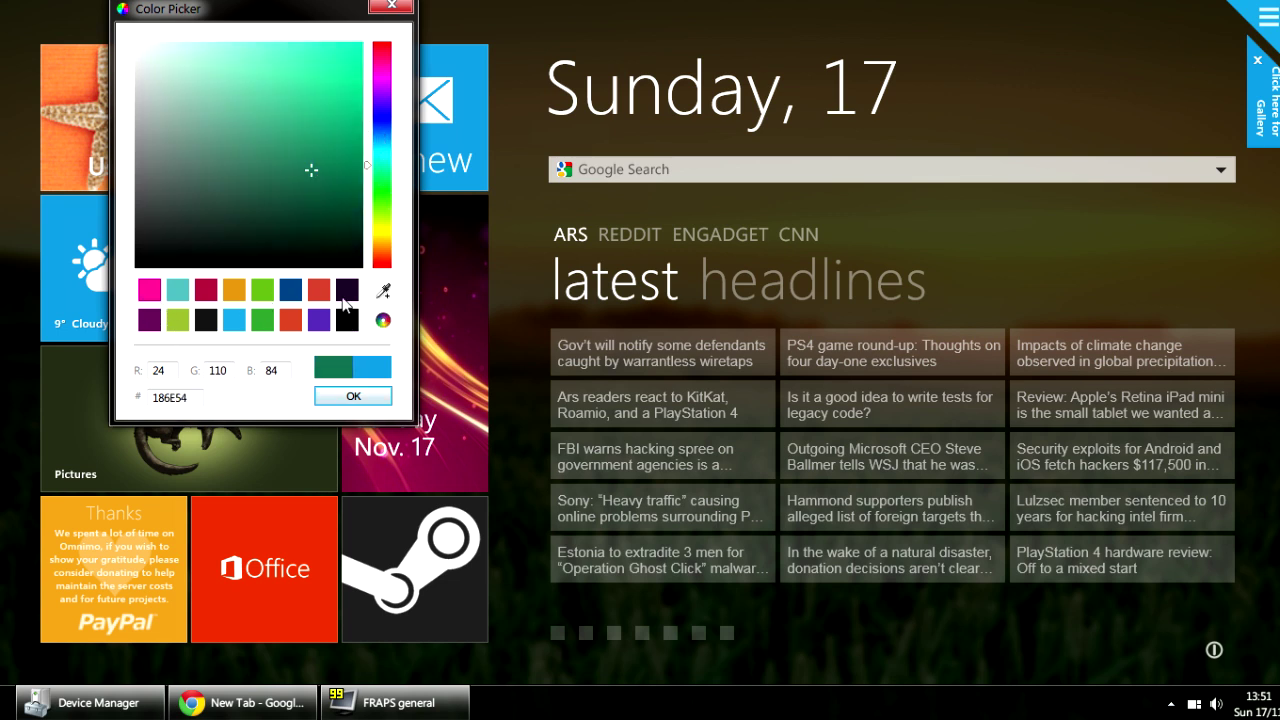
Sample the clock tile's magenta, then pick the bright green preset and apply it
{"action": "left_click", "coordinate": [385, 292]}
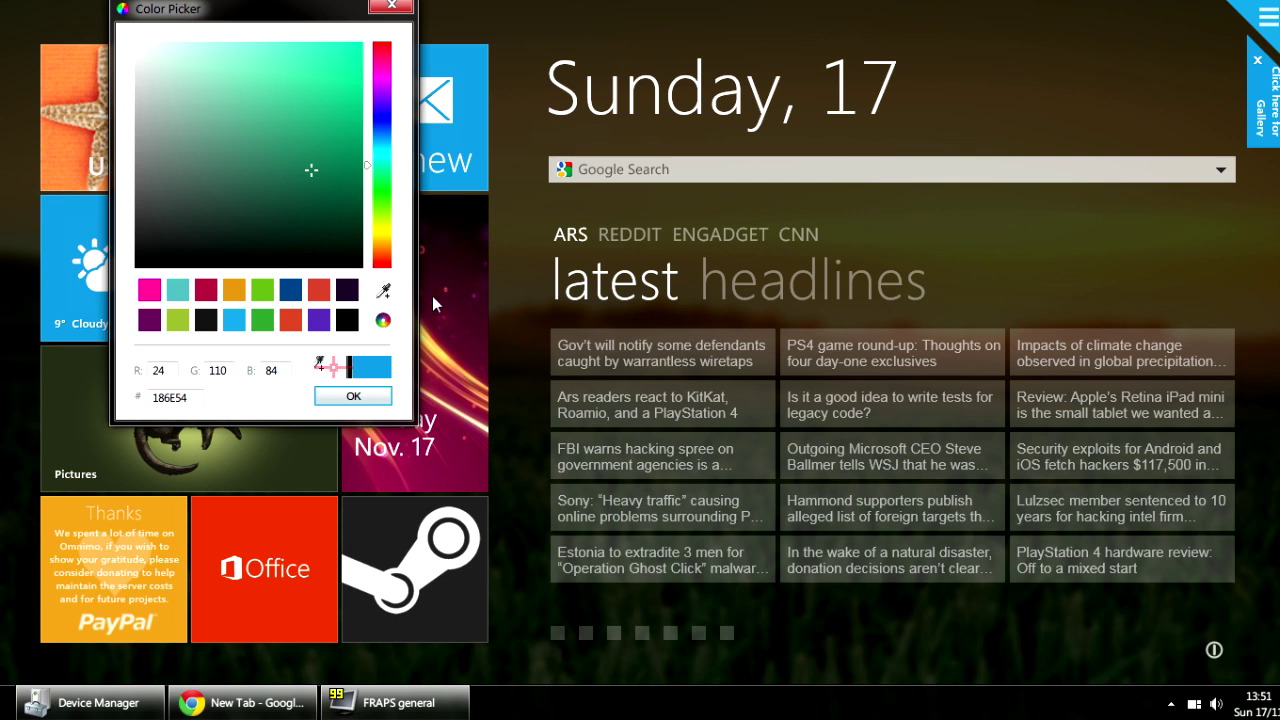
{"action": "left_click", "coordinate": [474, 462]}
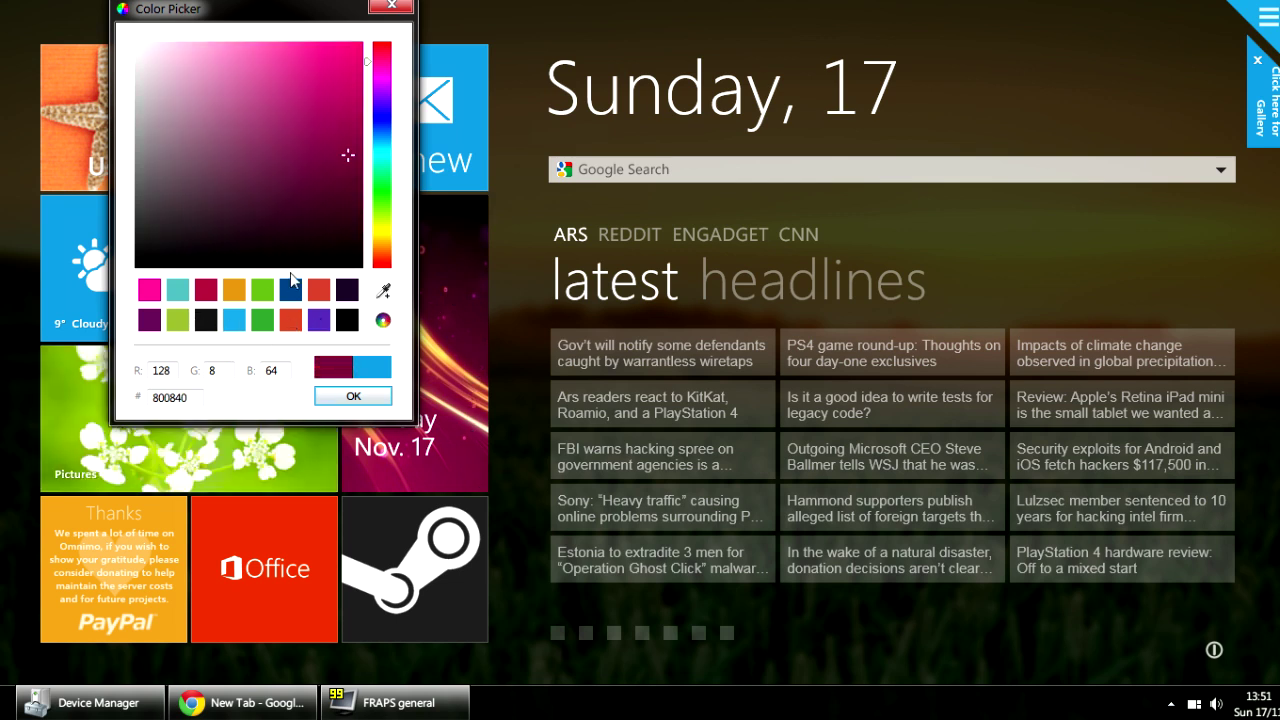
{"action": "left_click", "coordinate": [262, 290]}
{"action": "left_click", "coordinate": [352, 400]}
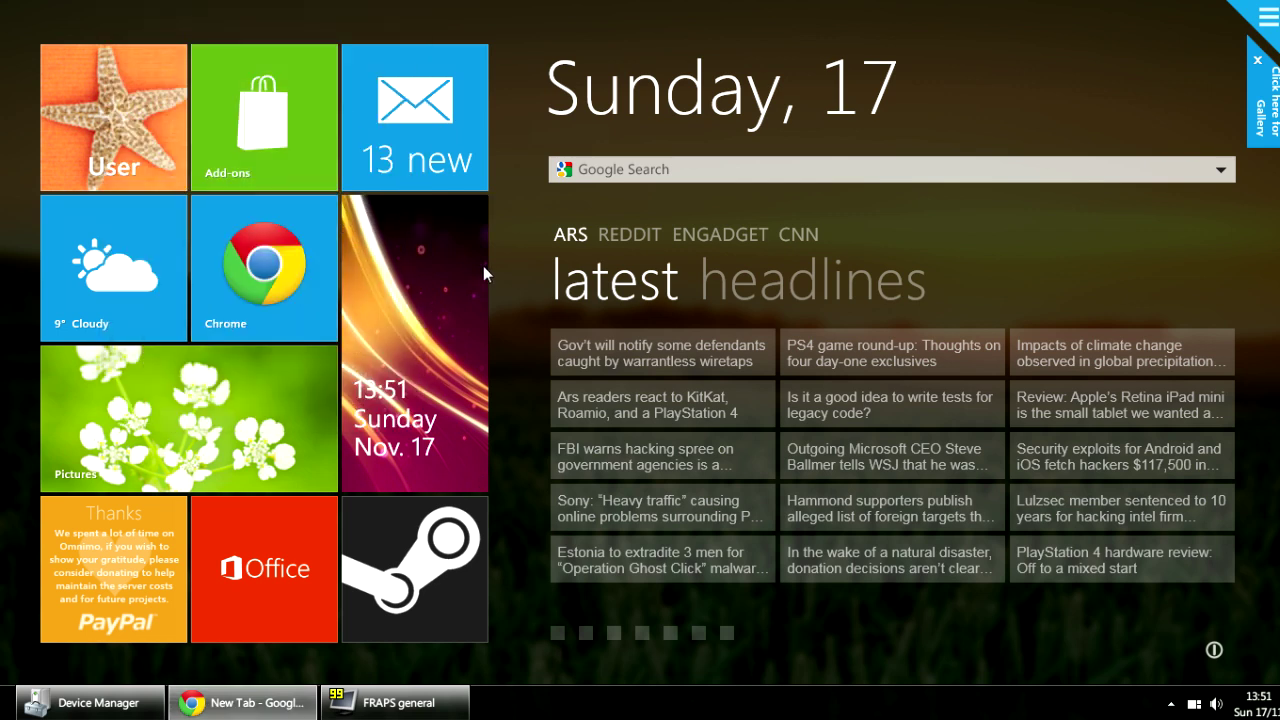
Reopen the Add-ons tile's colour setting and confirm the colour
{"action": "left_click", "coordinate": [327, 70]}
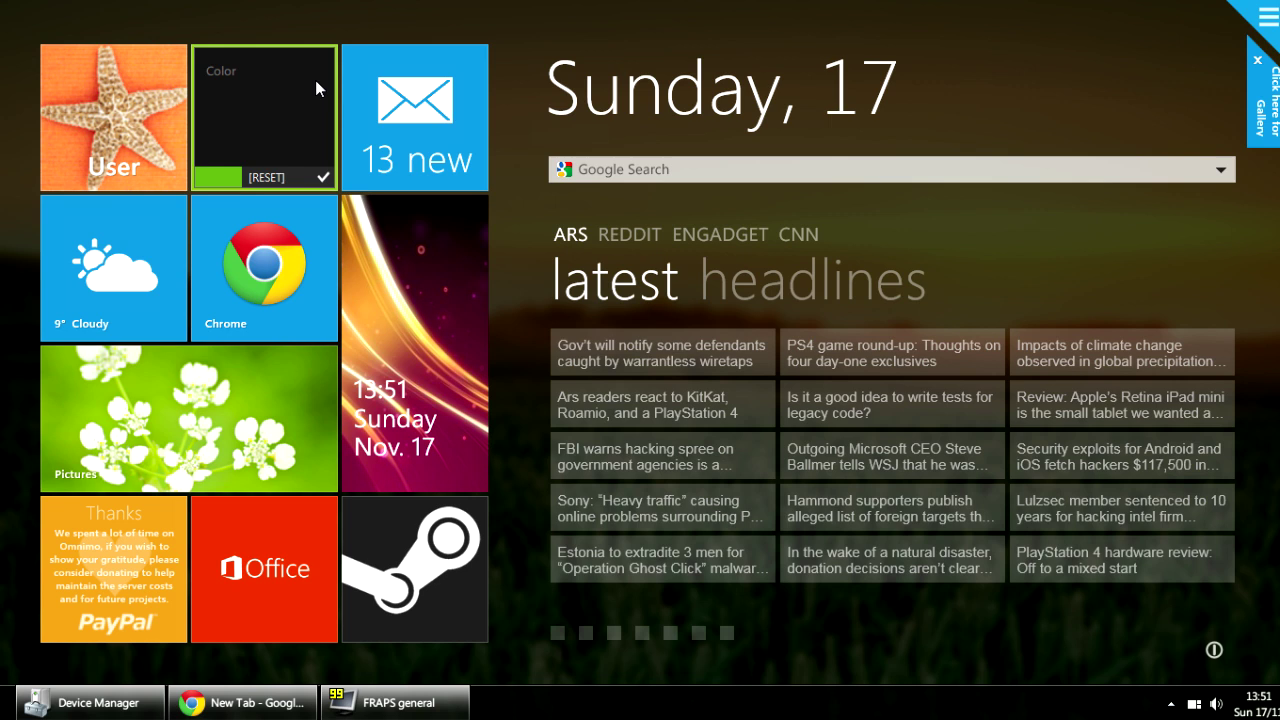
{"action": "left_click", "coordinate": [324, 180]}
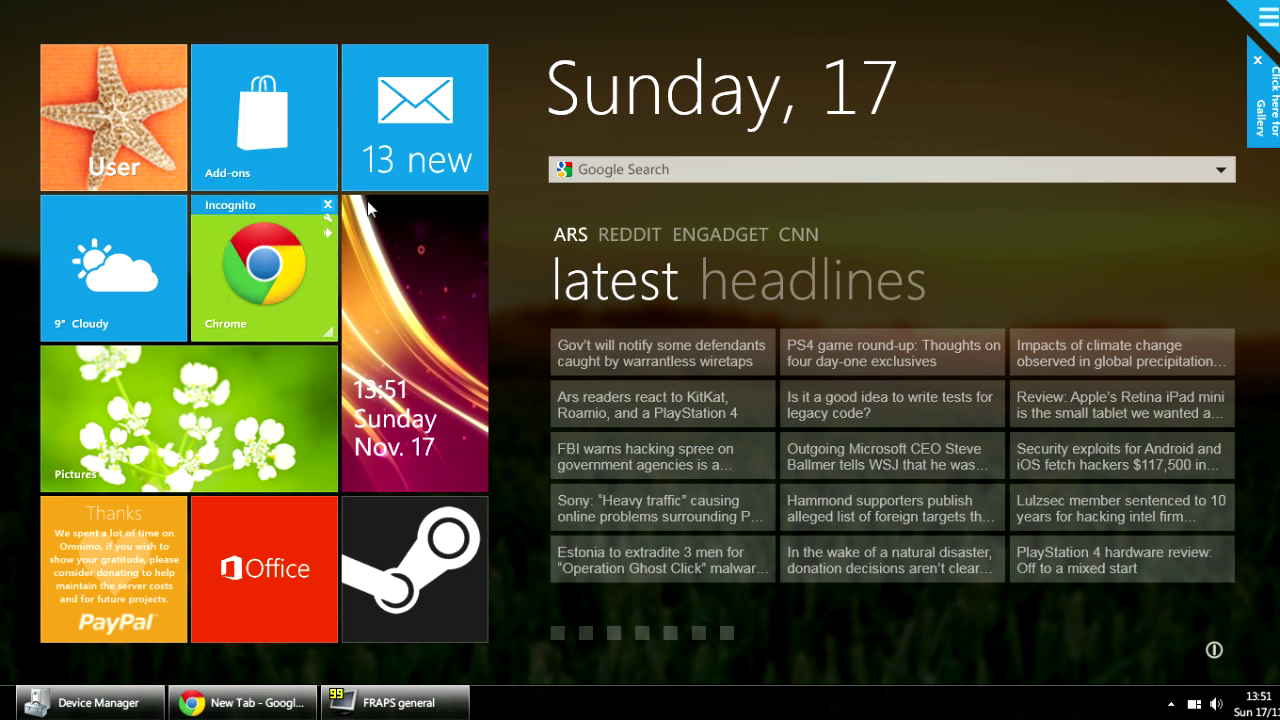
{"action": "mouse_move", "coordinate": [527, 170]}
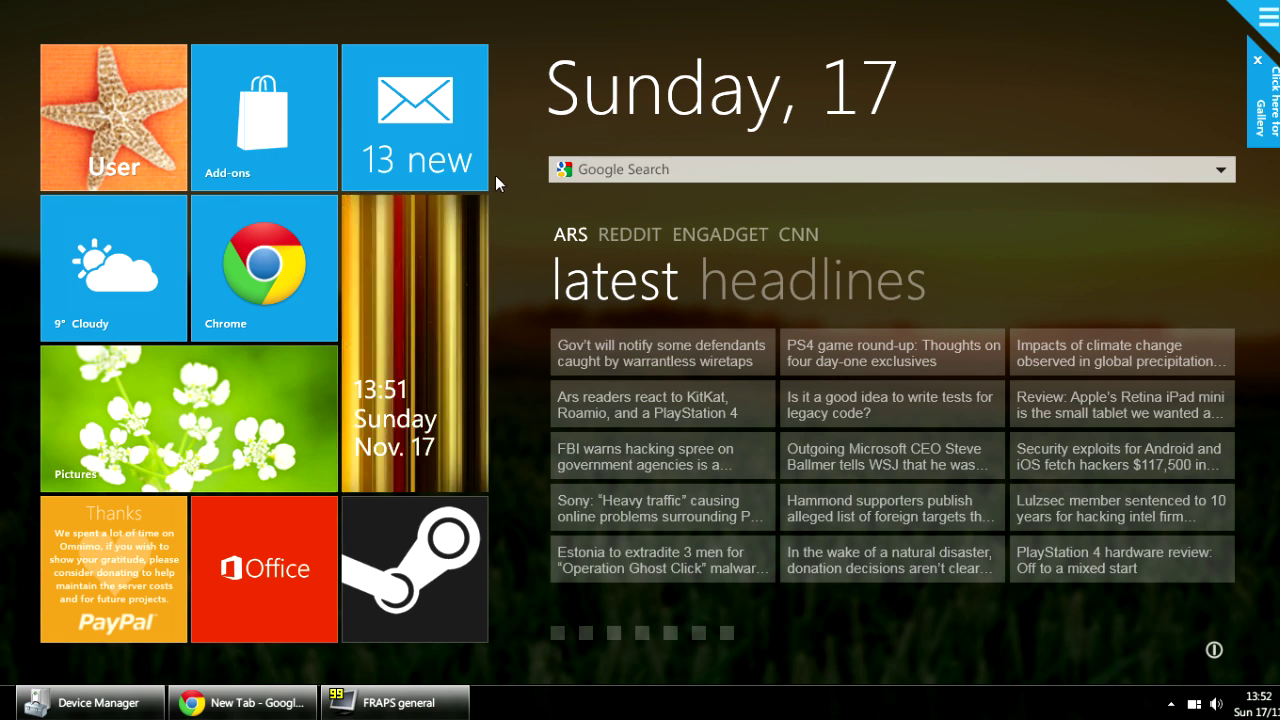
Enter 150 as the mail tile's opacity value and close the slider
{"action": "left_click", "coordinate": [480, 184]}
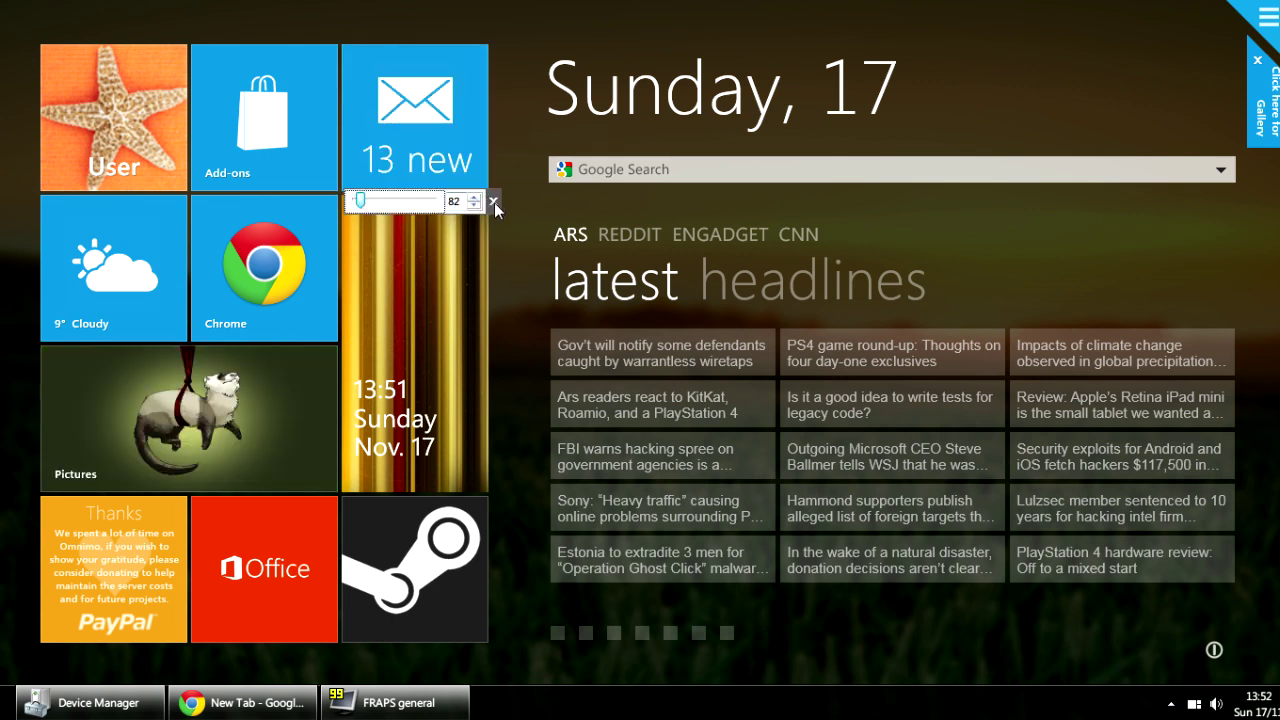
{"action": "left_click", "coordinate": [493, 201]}
{"action": "left_click", "coordinate": [425, 118]}
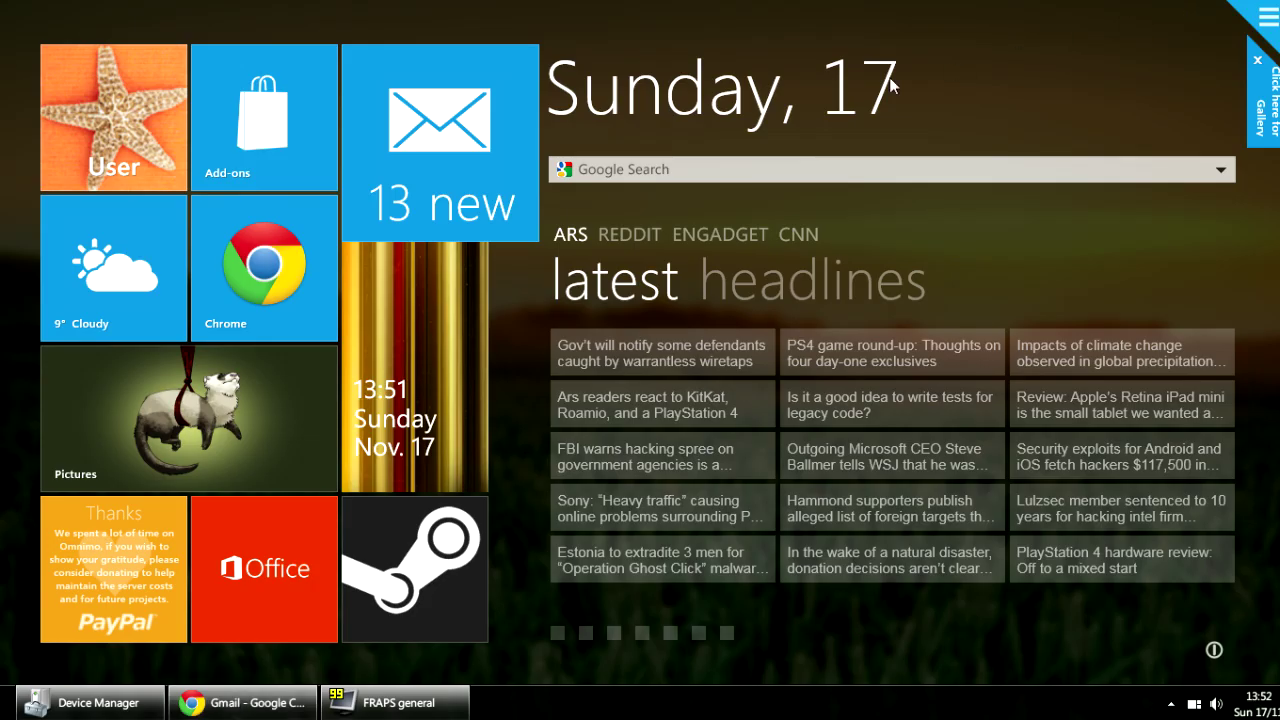
{"action": "left_click", "coordinate": [532, 236]}
{"action": "type", "text": "150"}
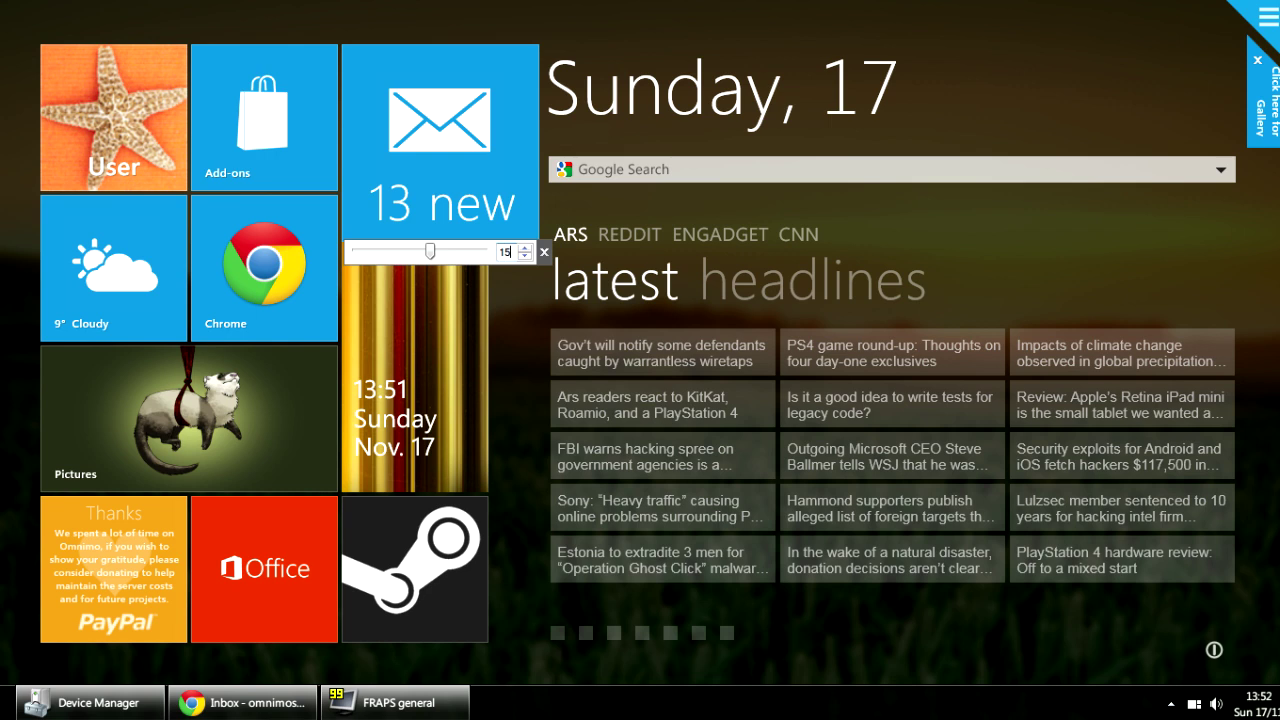
{"action": "left_click", "coordinate": [545, 252]}
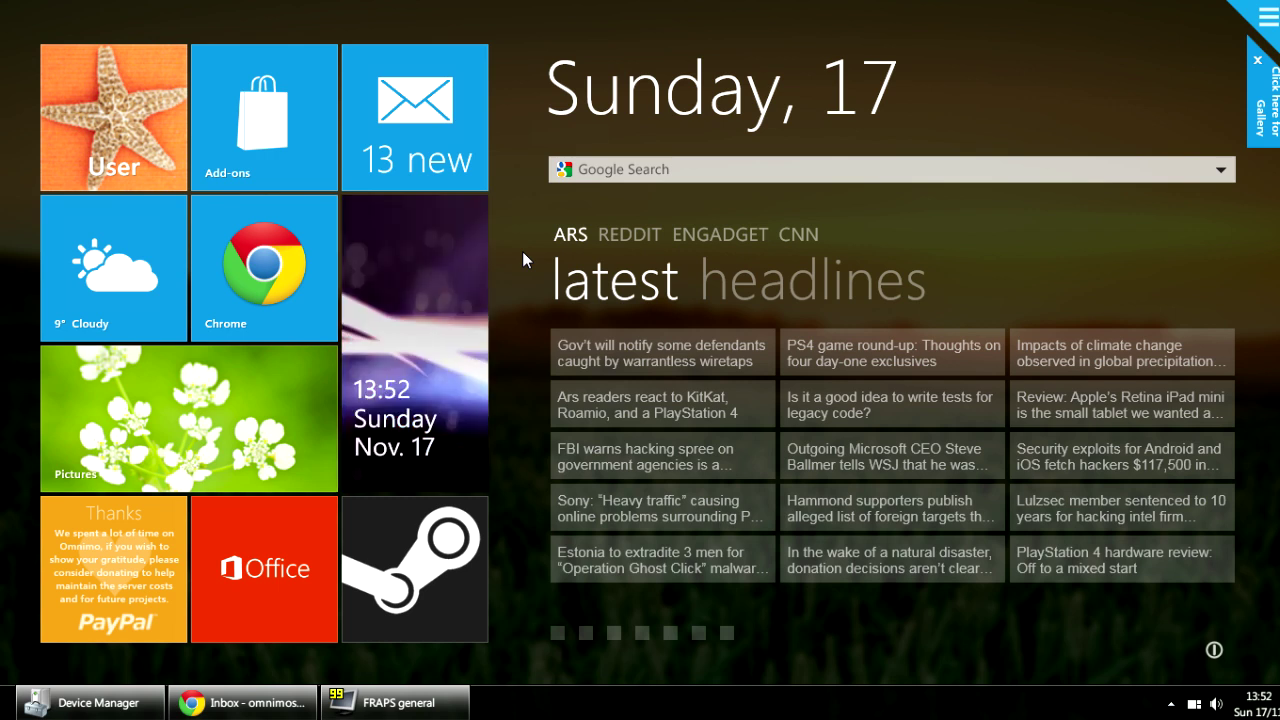
Move the clock, Steam and Office tiles, then remove the Thanks and Steam tiles
{"action": "left_click_drag", "start_coordinate": [419, 273], "coordinate": [569, 265]}
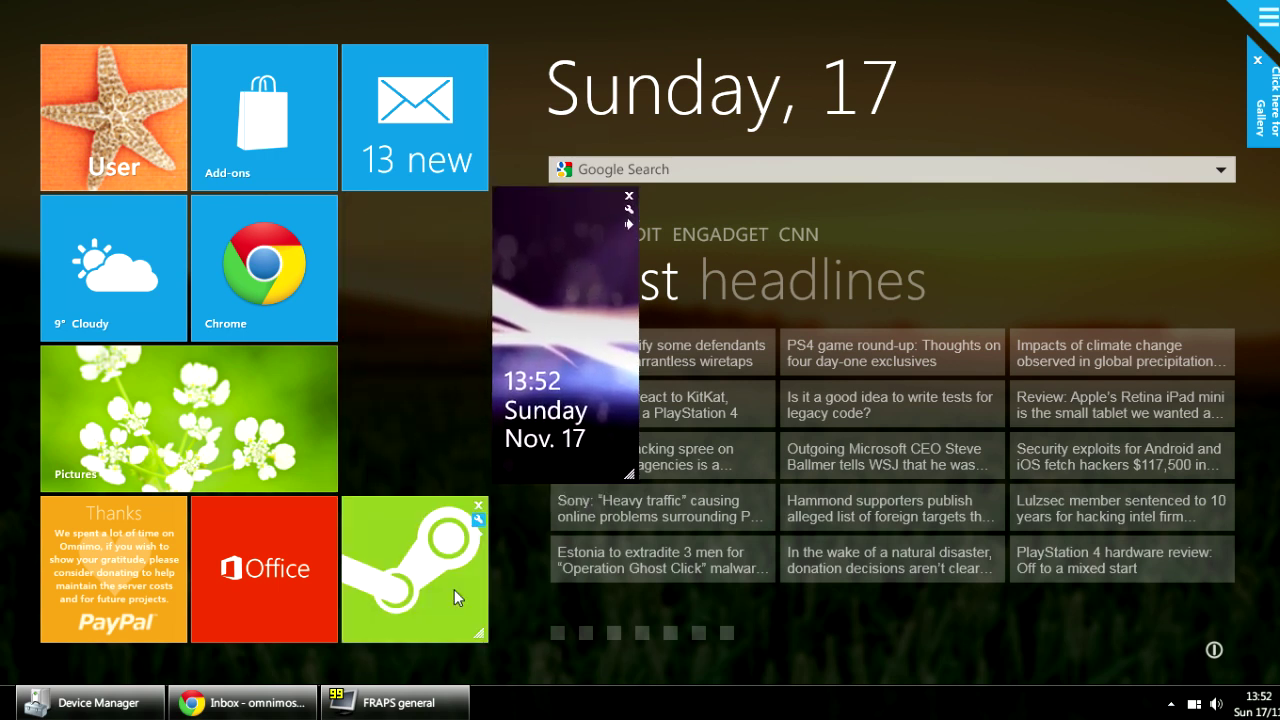
{"action": "left_click_drag", "start_coordinate": [454, 597], "coordinate": [451, 302]}
{"action": "left_click_drag", "start_coordinate": [304, 517], "coordinate": [450, 390]}
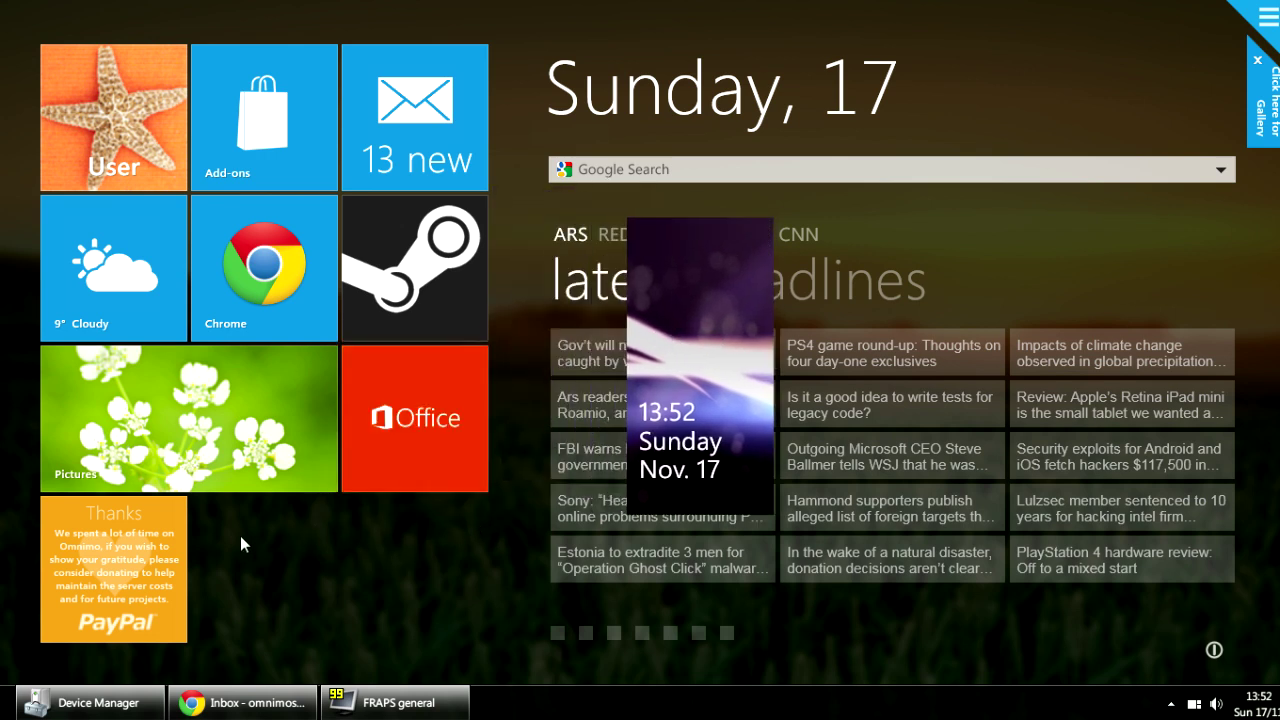
{"action": "left_click", "coordinate": [177, 506]}
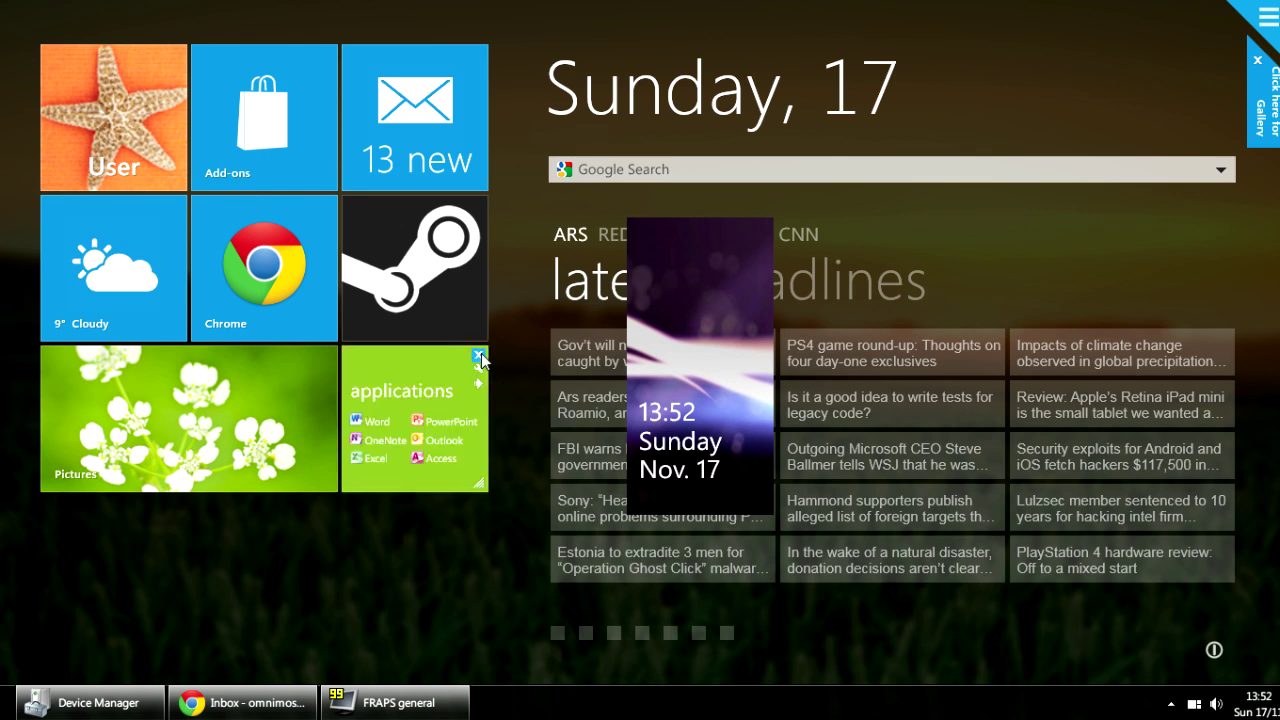
{"action": "left_click", "coordinate": [480, 203]}
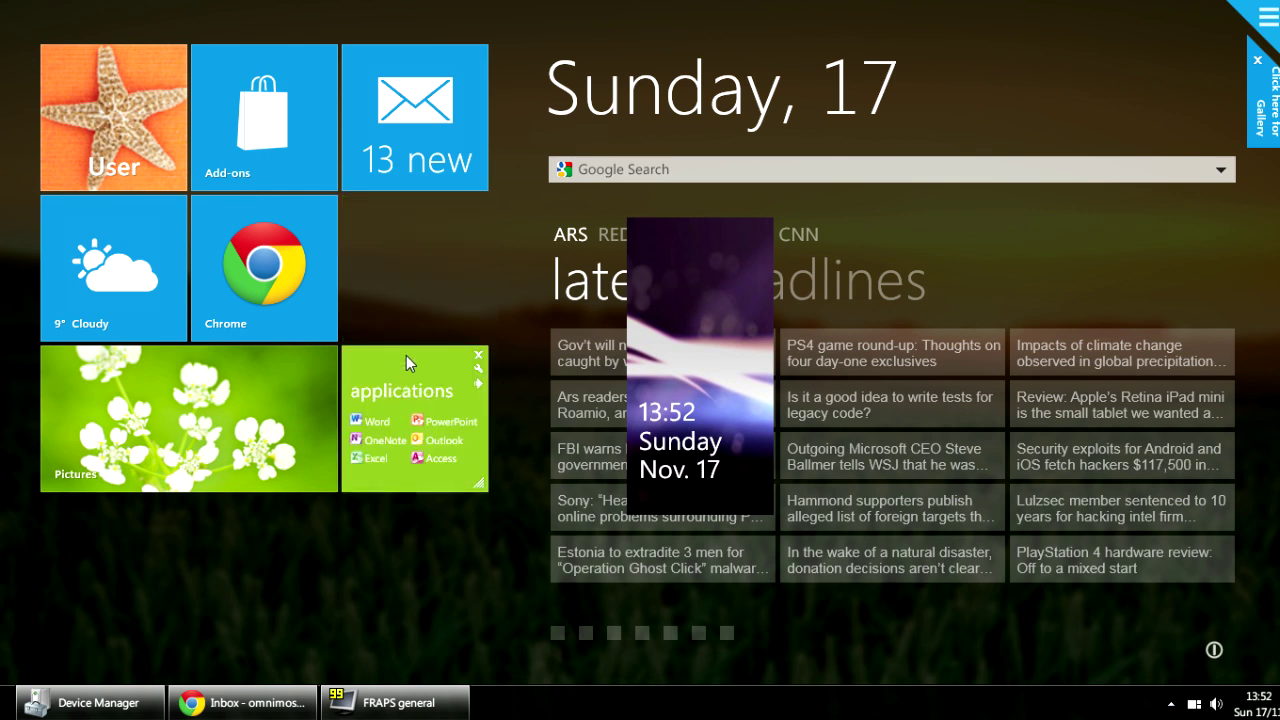
Reposition clock and Chrome, remove Chrome, and group Office and mail beside Weather
{"action": "mouse_move", "coordinate": [672, 268]}
{"action": "left_click_drag", "start_coordinate": [672, 268], "coordinate": [417, 429]}
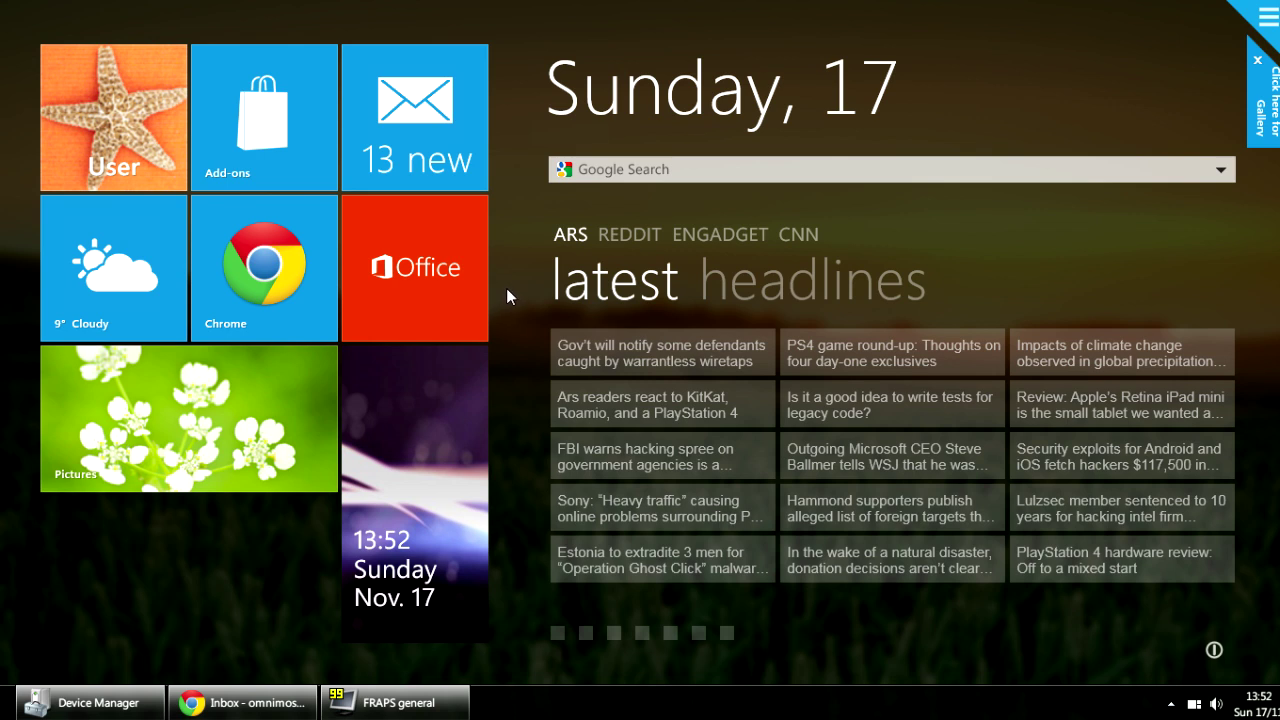
{"action": "left_click_drag", "start_coordinate": [284, 273], "coordinate": [293, 577]}
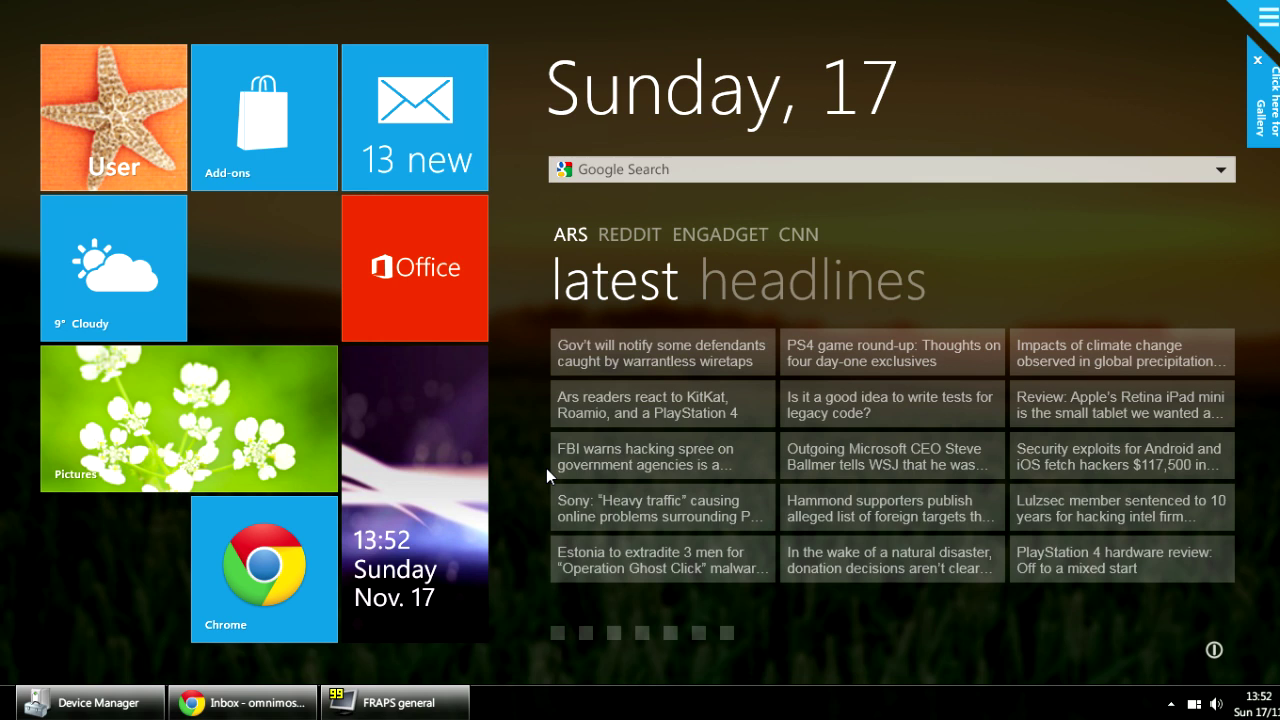
{"action": "mouse_move", "coordinate": [417, 501]}
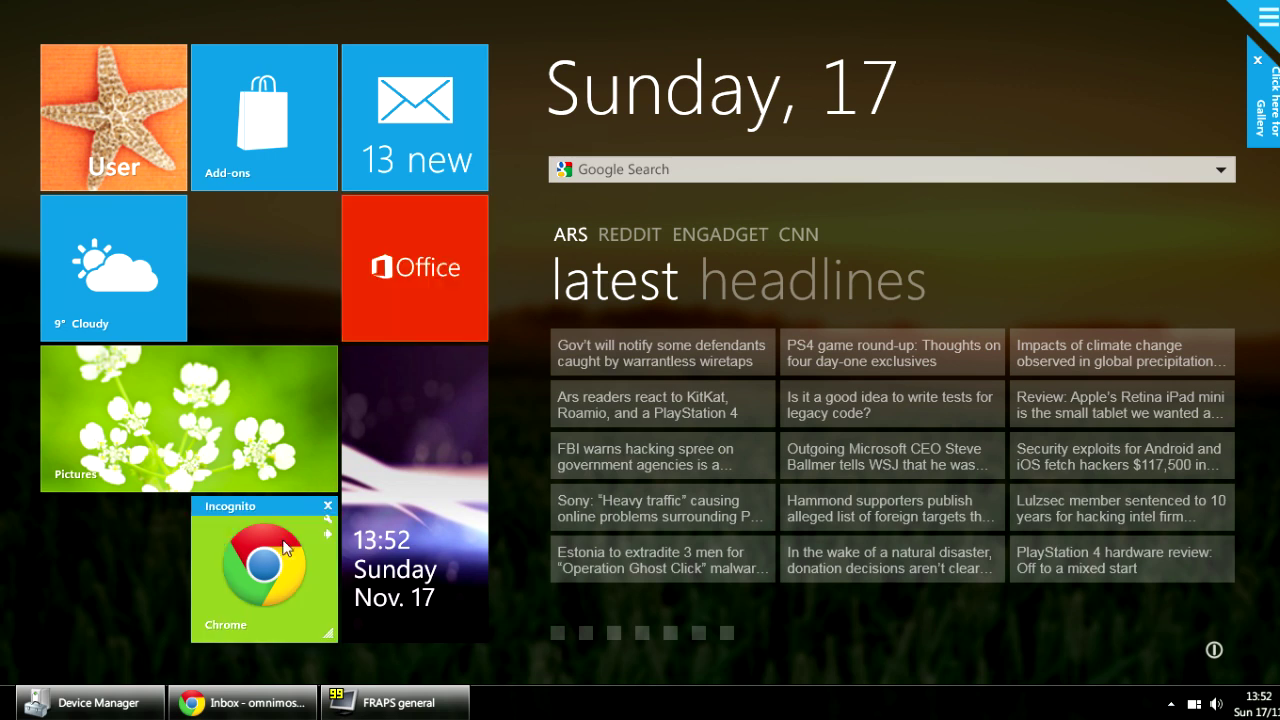
{"action": "left_click", "coordinate": [326, 506]}
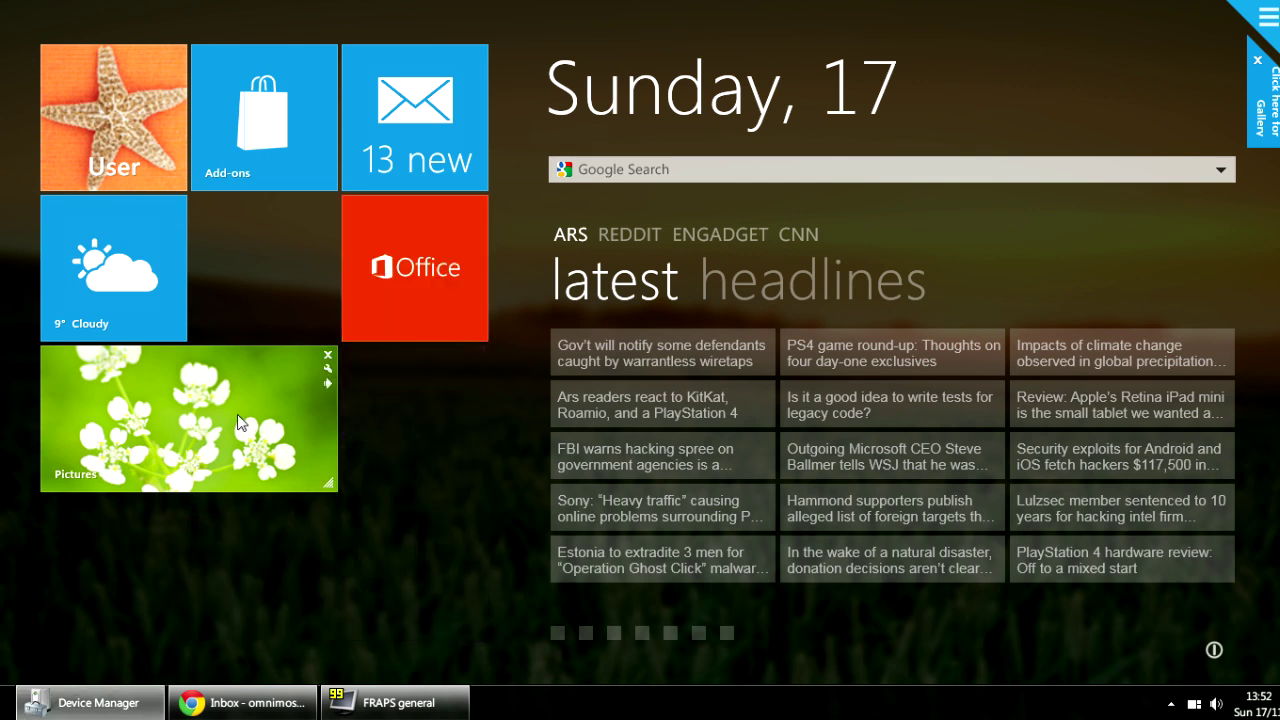
{"action": "left_click_drag", "start_coordinate": [406, 236], "coordinate": [248, 229]}
{"action": "left_click_drag", "start_coordinate": [381, 190], "coordinate": [122, 412]}
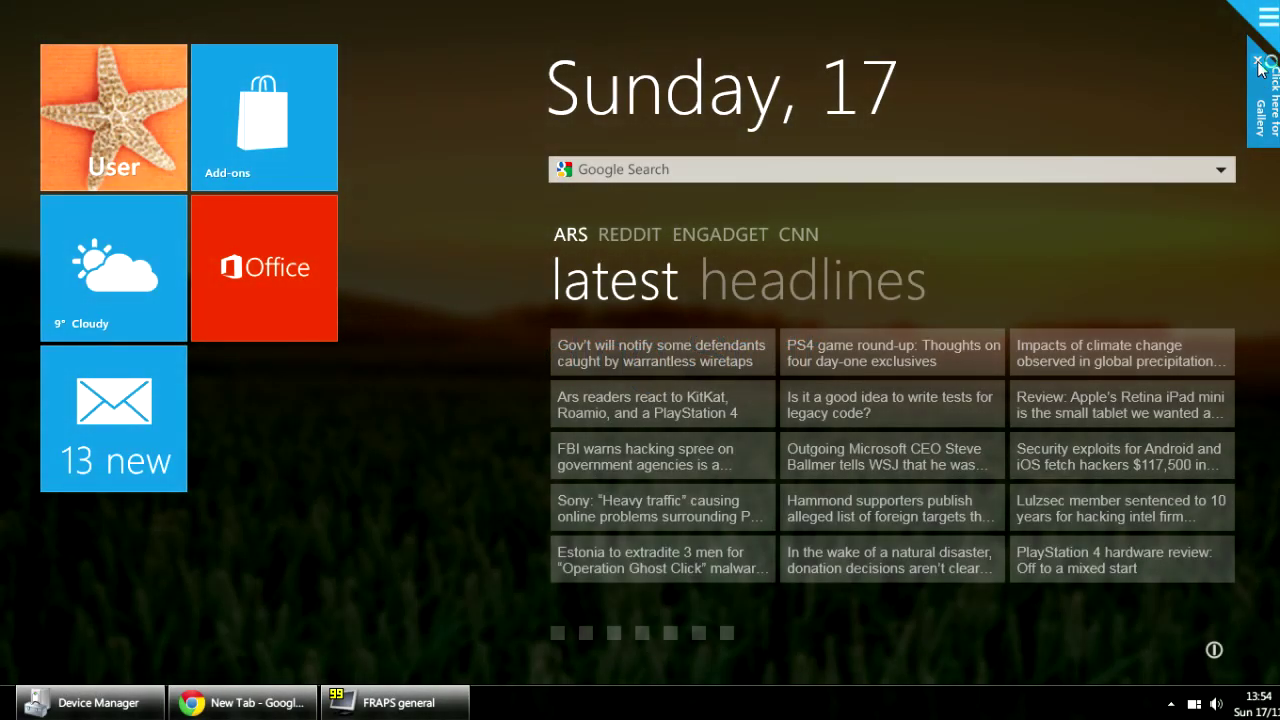
Close the Gallery prompt, open the Panels gallery and go to its next page
{"action": "left_click", "coordinate": [1258, 62]}
{"action": "left_click", "coordinate": [1261, 26]}
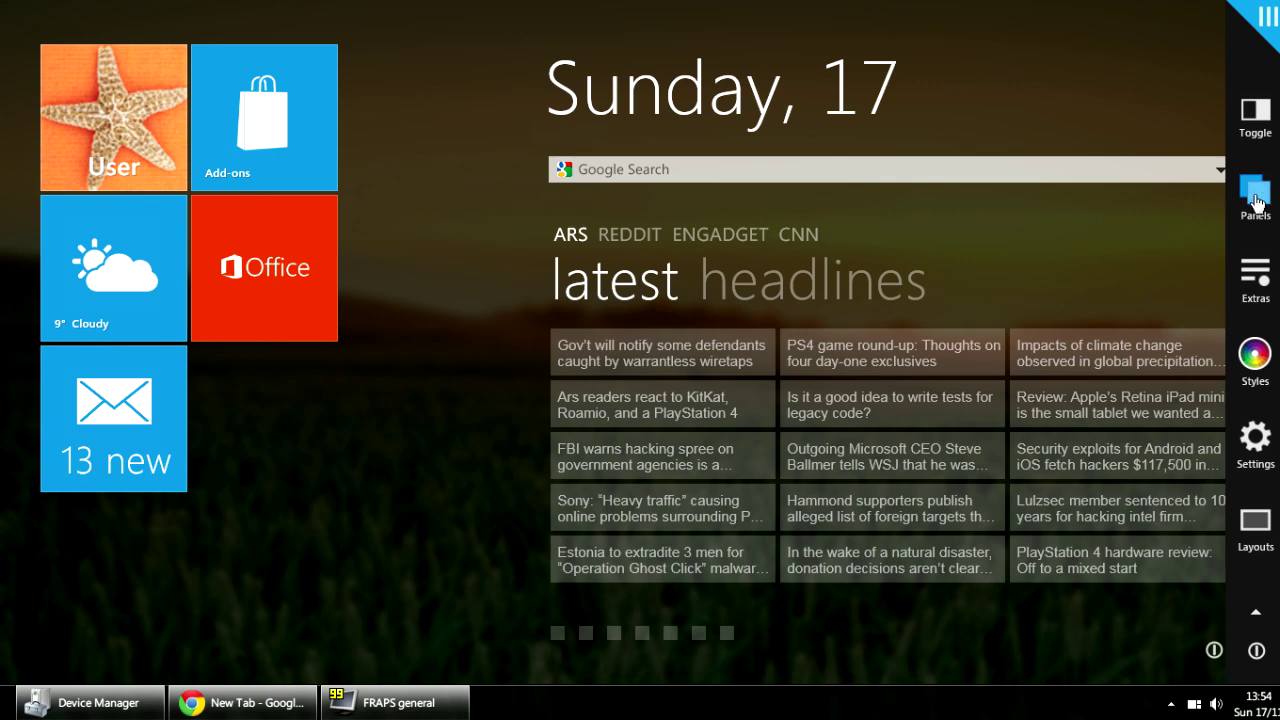
{"action": "left_click", "coordinate": [1256, 193]}
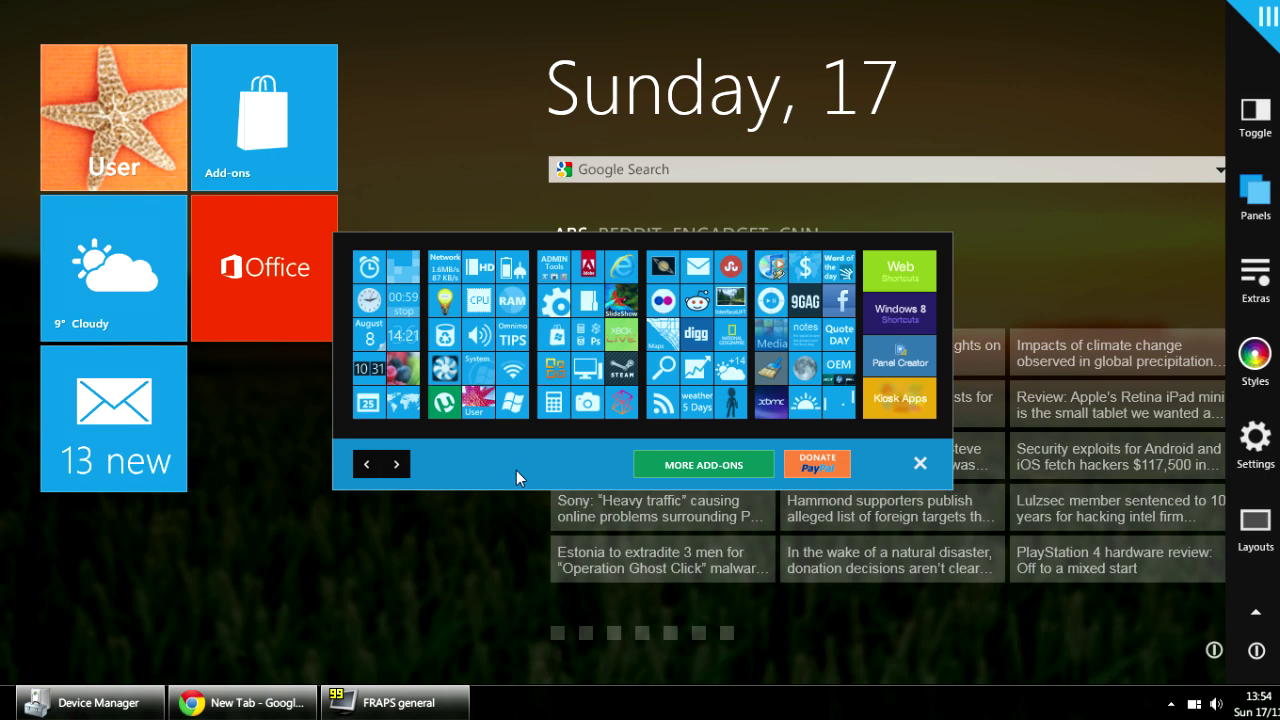
{"action": "left_click", "coordinate": [398, 464]}
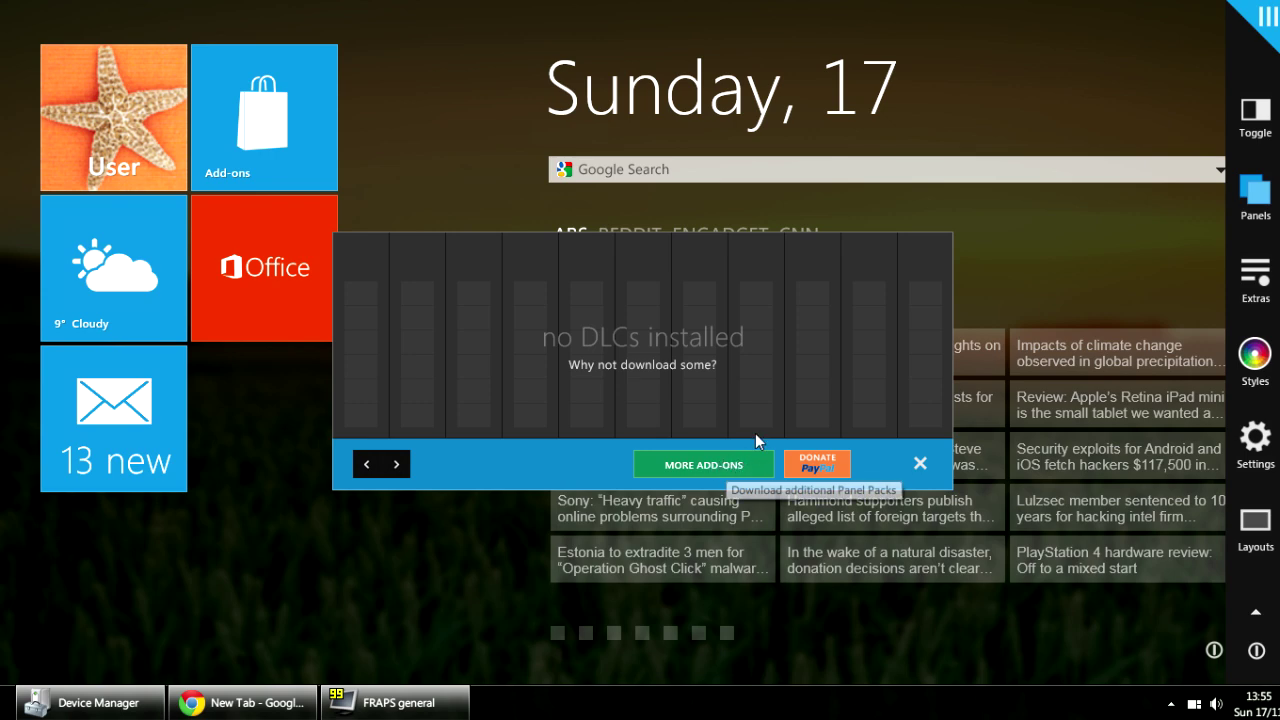
View the online Extras and Add-ons page, close Chrome, and return to the first Panels page
{"action": "left_click", "coordinate": [707, 465]}
{"action": "left_click", "coordinate": [544, 143]}
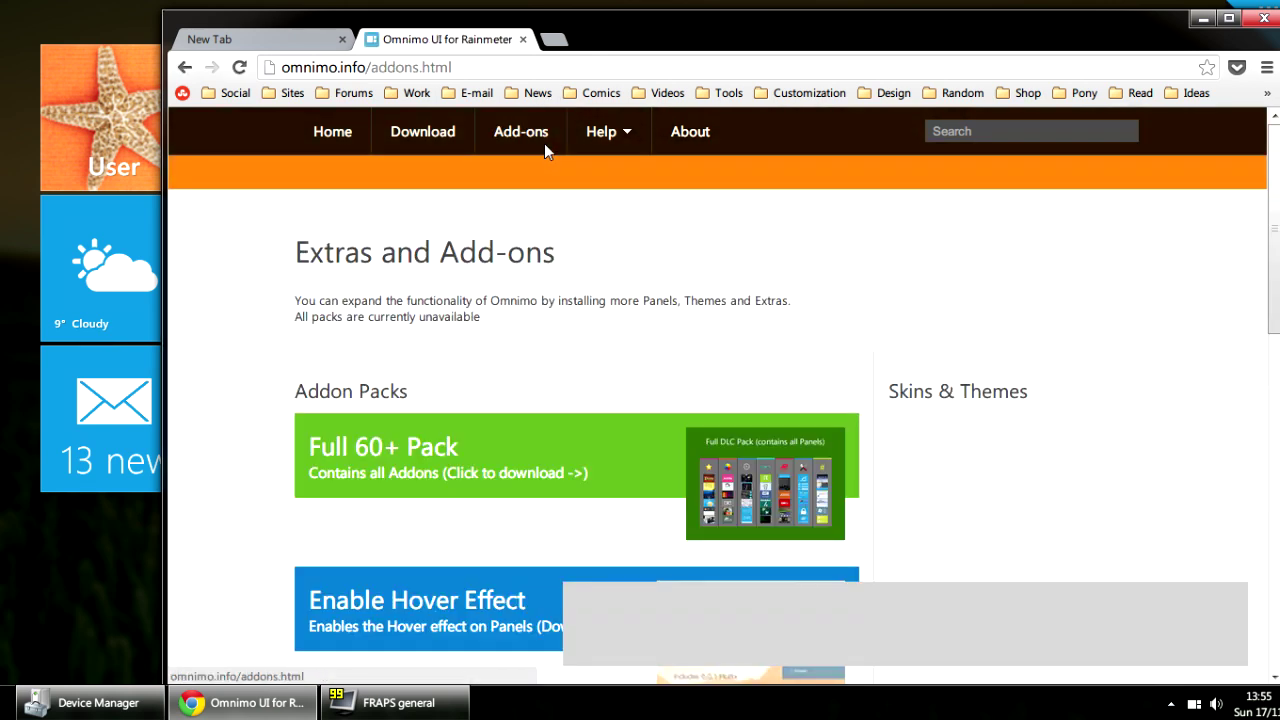
{"action": "left_click", "coordinate": [1261, 36]}
{"action": "left_click", "coordinate": [367, 472]}
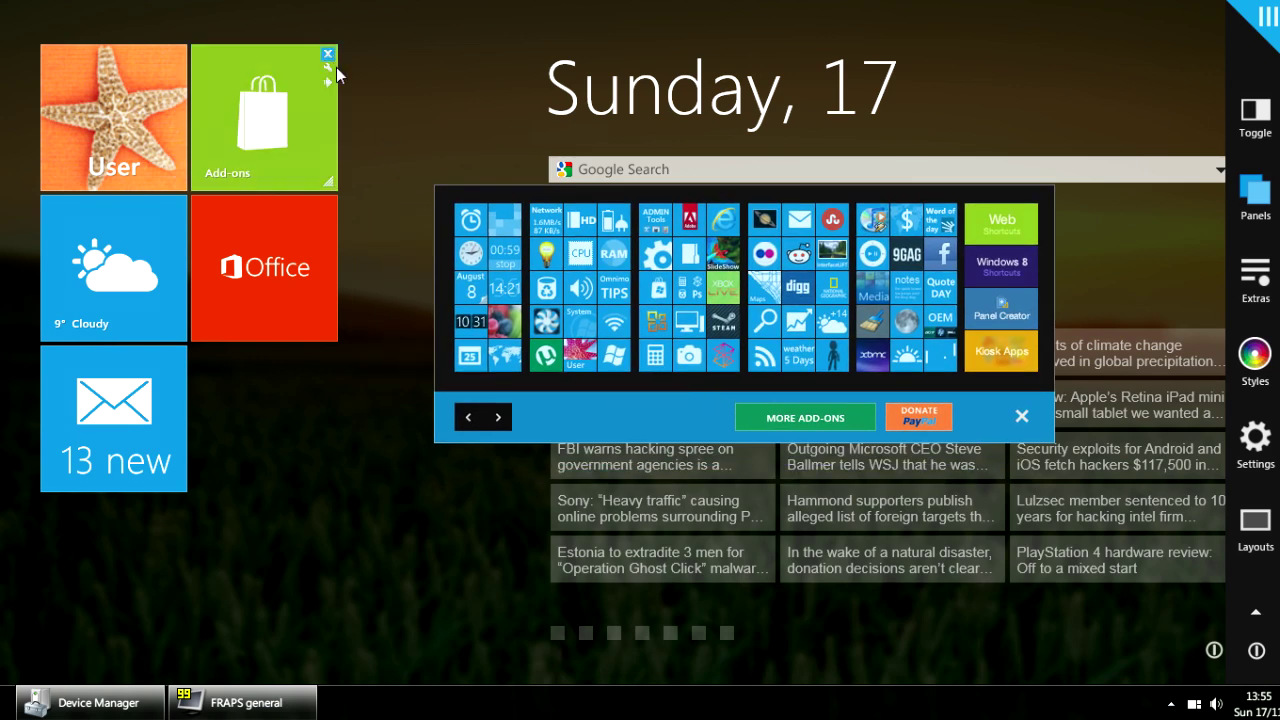
Replace the Add-ons tile with a simple-style Control Panel tile beside the User tile
{"action": "left_click", "coordinate": [326, 52]}
{"action": "left_click", "coordinate": [660, 262]}
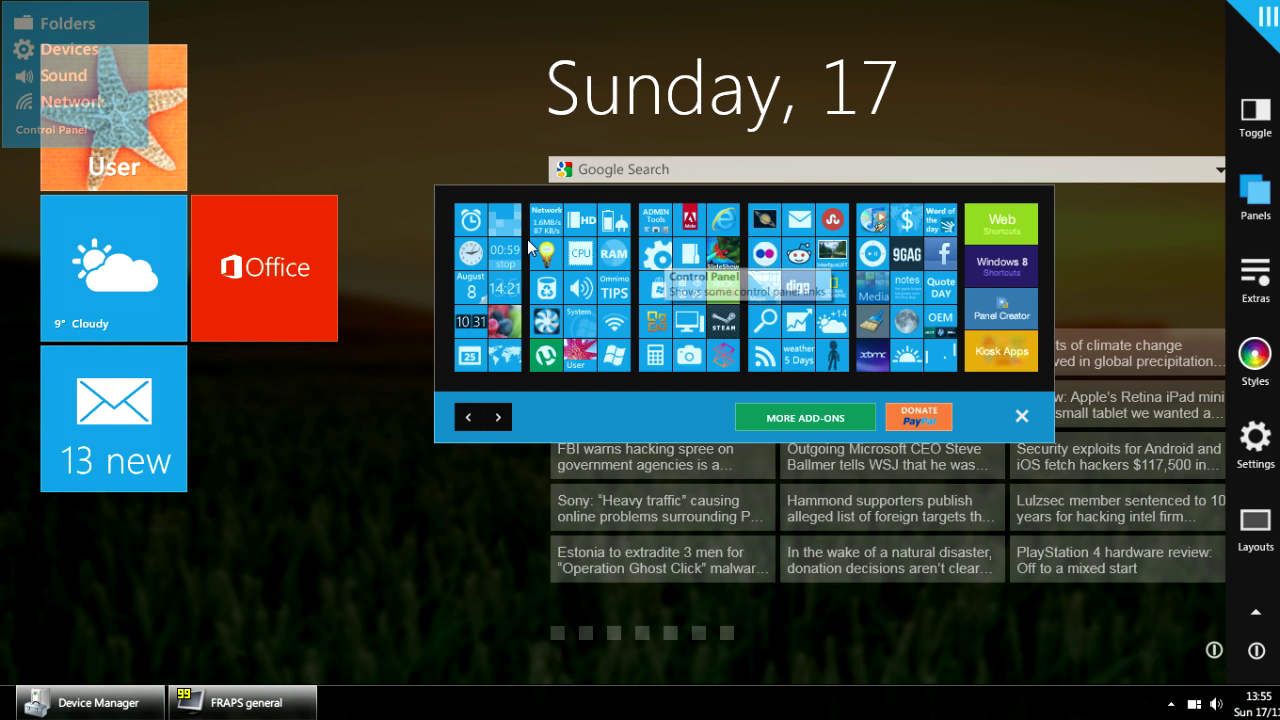
{"action": "left_click_drag", "start_coordinate": [122, 85], "coordinate": [286, 120]}
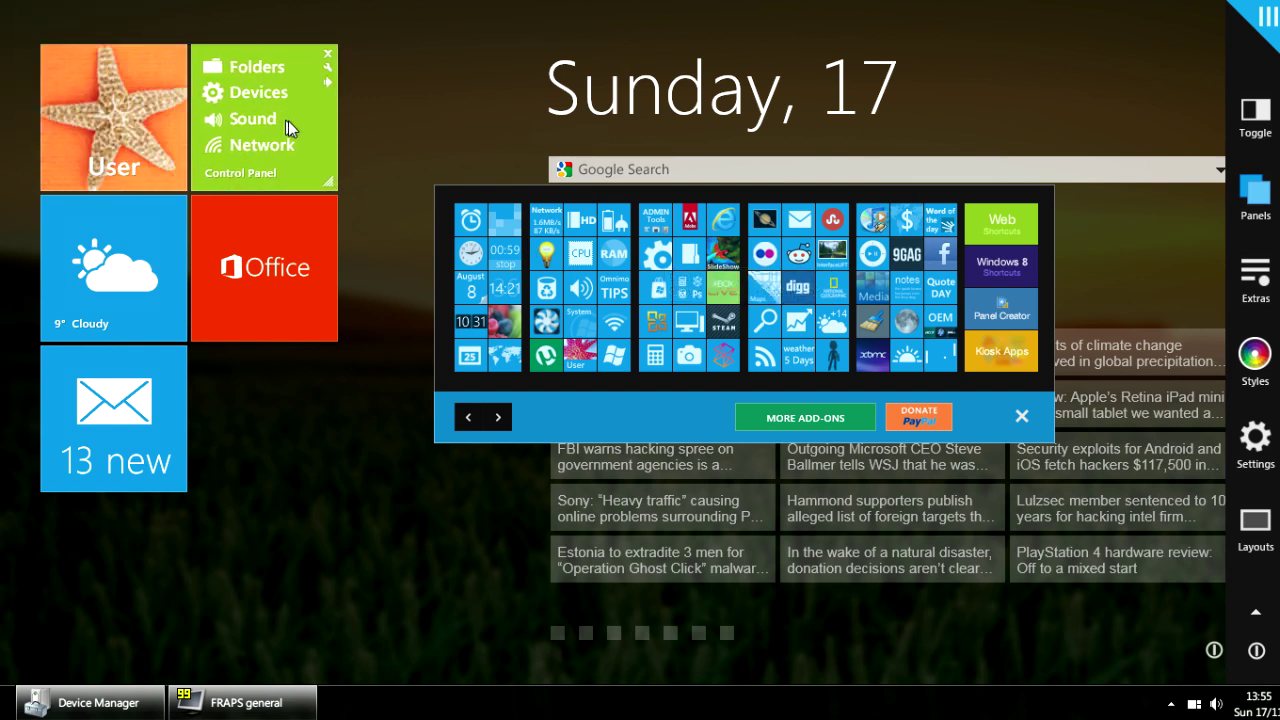
{"action": "left_click", "coordinate": [326, 86]}
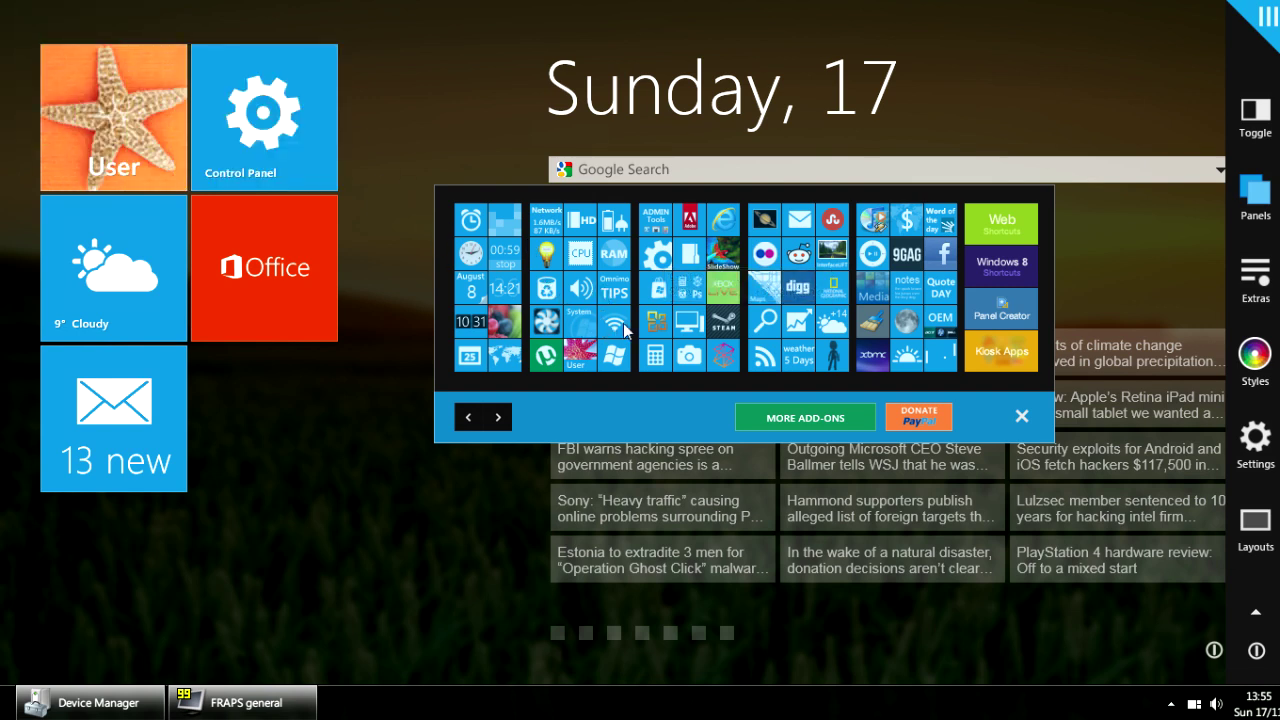
Add a RAM memory tile beside the mail tile and close the gallery
{"action": "left_click", "coordinate": [614, 253]}
{"action": "left_click_drag", "start_coordinate": [100, 108], "coordinate": [296, 417]}
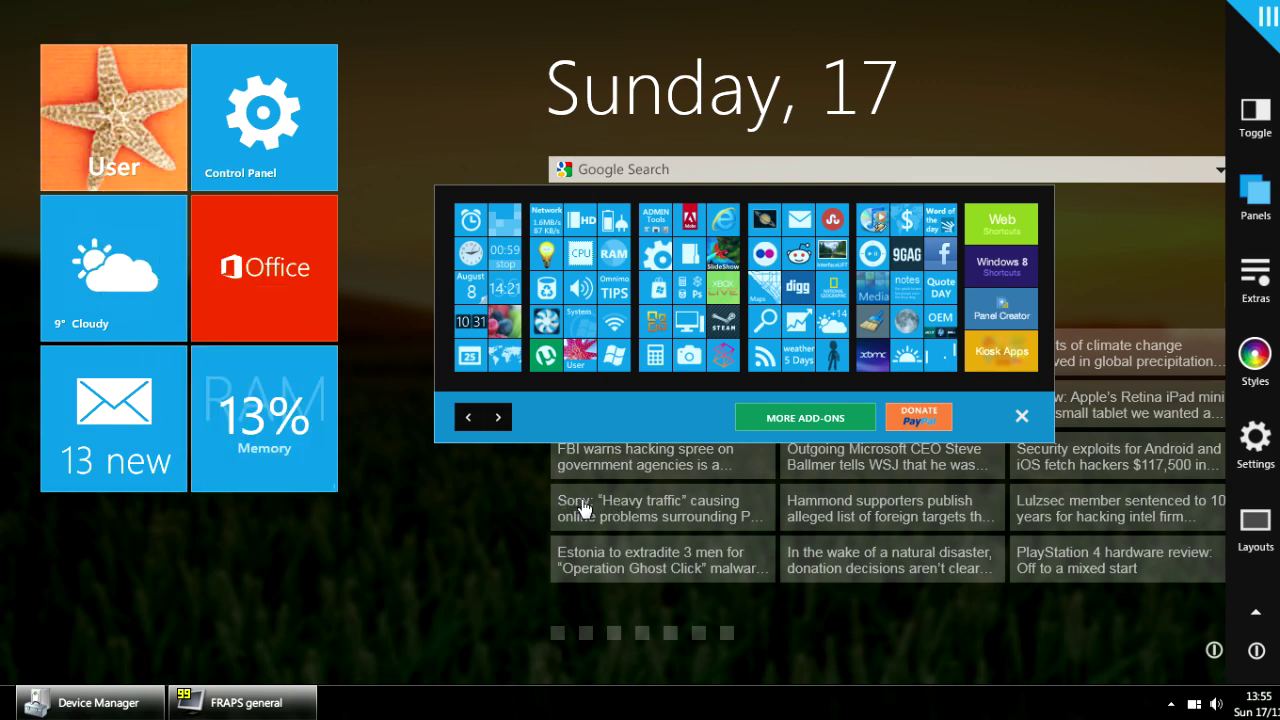
{"action": "left_click", "coordinate": [1021, 418]}
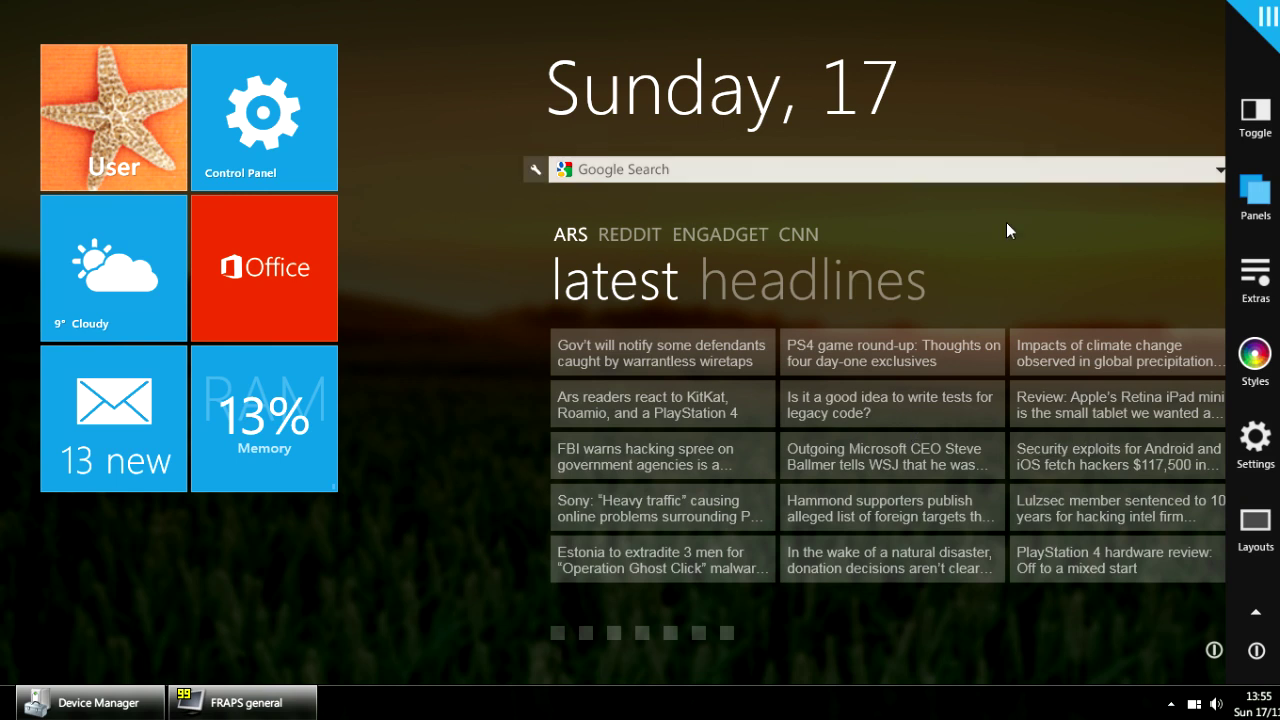
Close the main menu and page the centre panel through calendar, weather and resources to headlines
{"action": "left_click", "coordinate": [533, 172]}
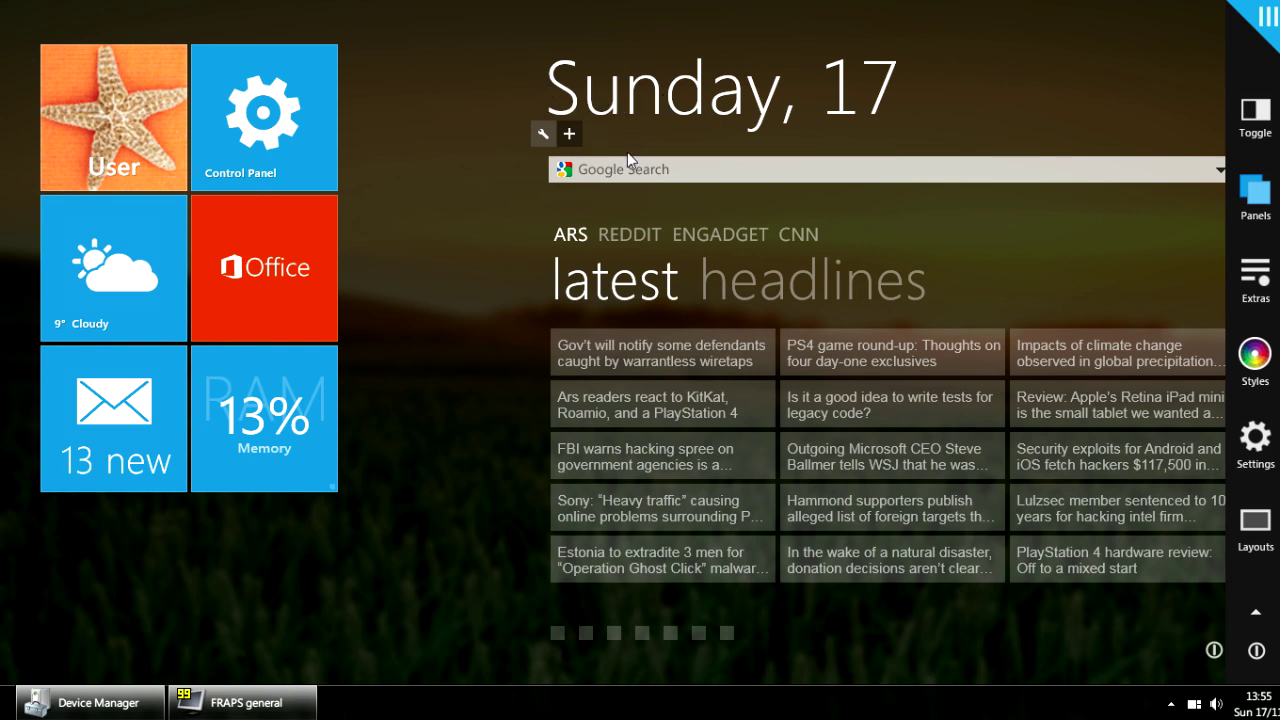
{"action": "left_click", "coordinate": [1255, 110]}
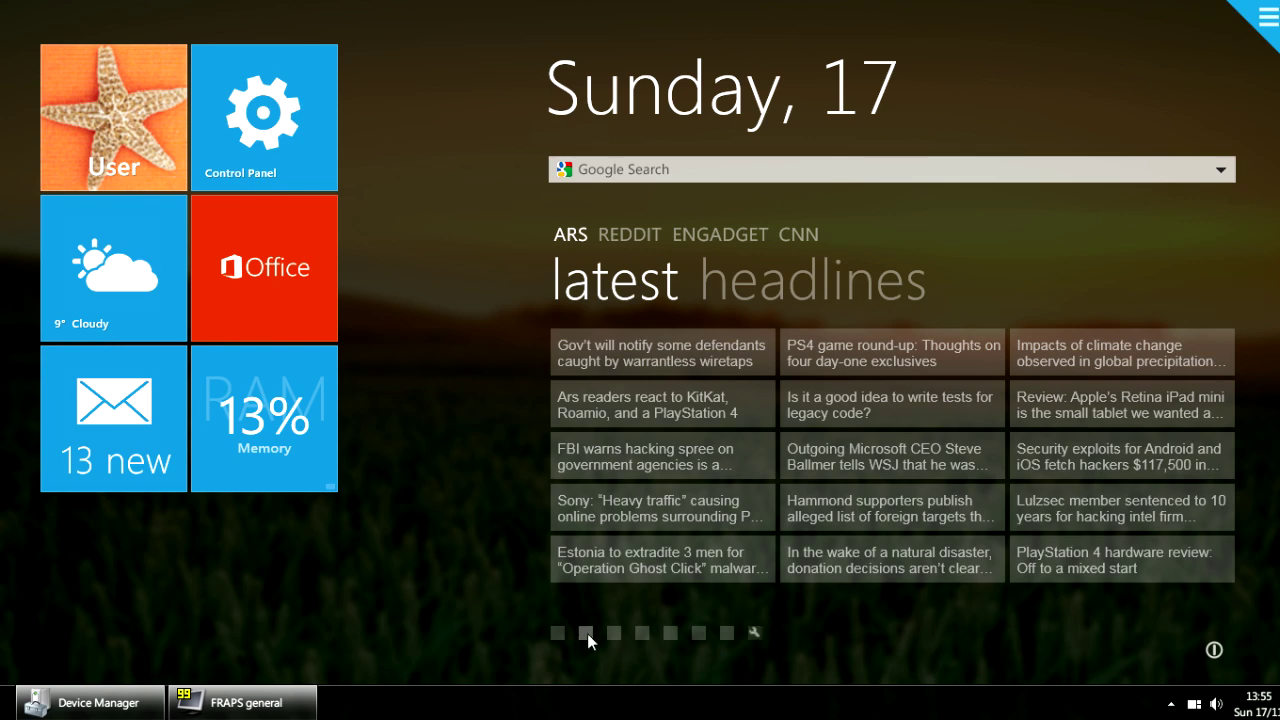
{"action": "left_click", "coordinate": [614, 633]}
{"action": "left_click", "coordinate": [642, 633]}
{"action": "left_click", "coordinate": [670, 633]}
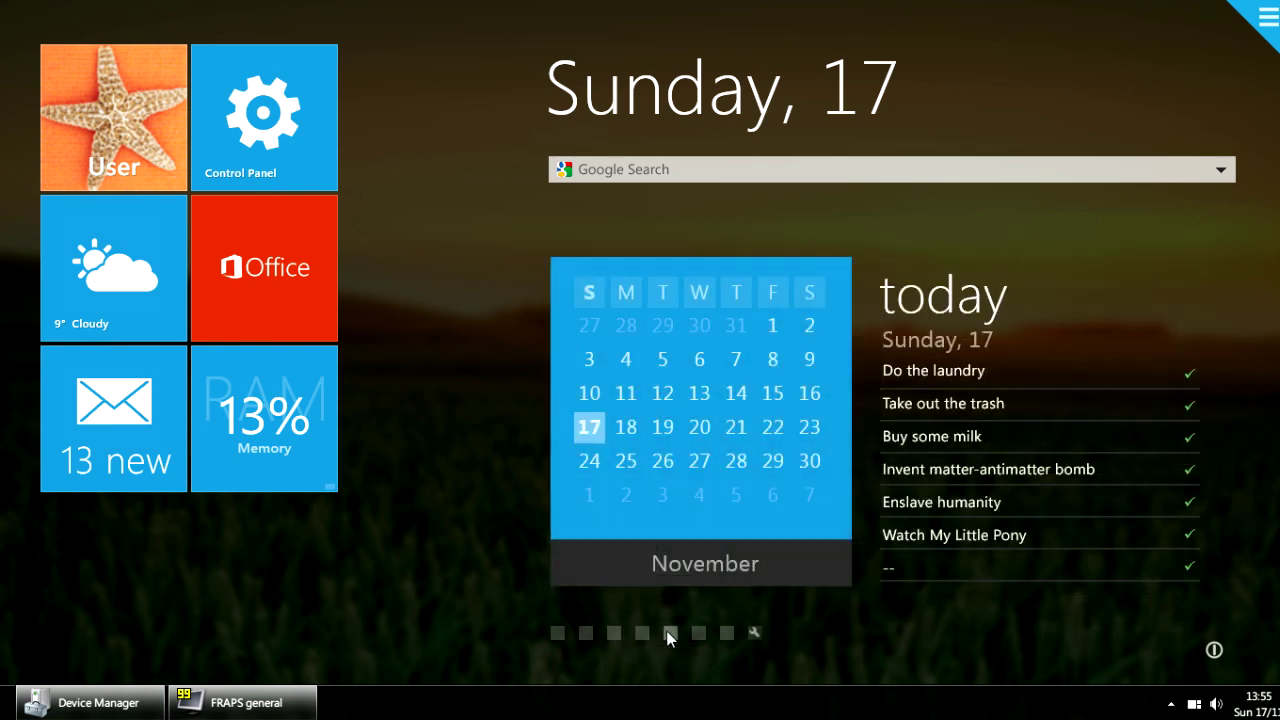
{"action": "left_click", "coordinate": [670, 633]}
{"action": "left_click", "coordinate": [698, 633]}
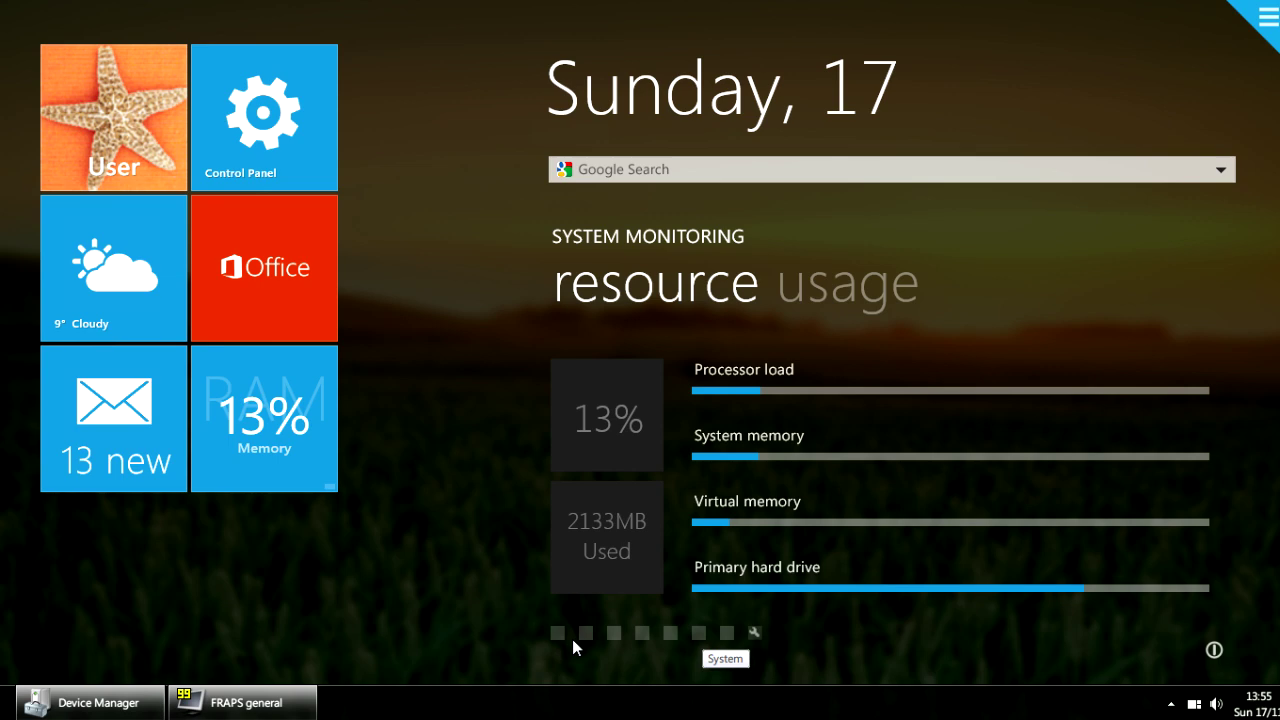
{"action": "left_click", "coordinate": [557, 633]}
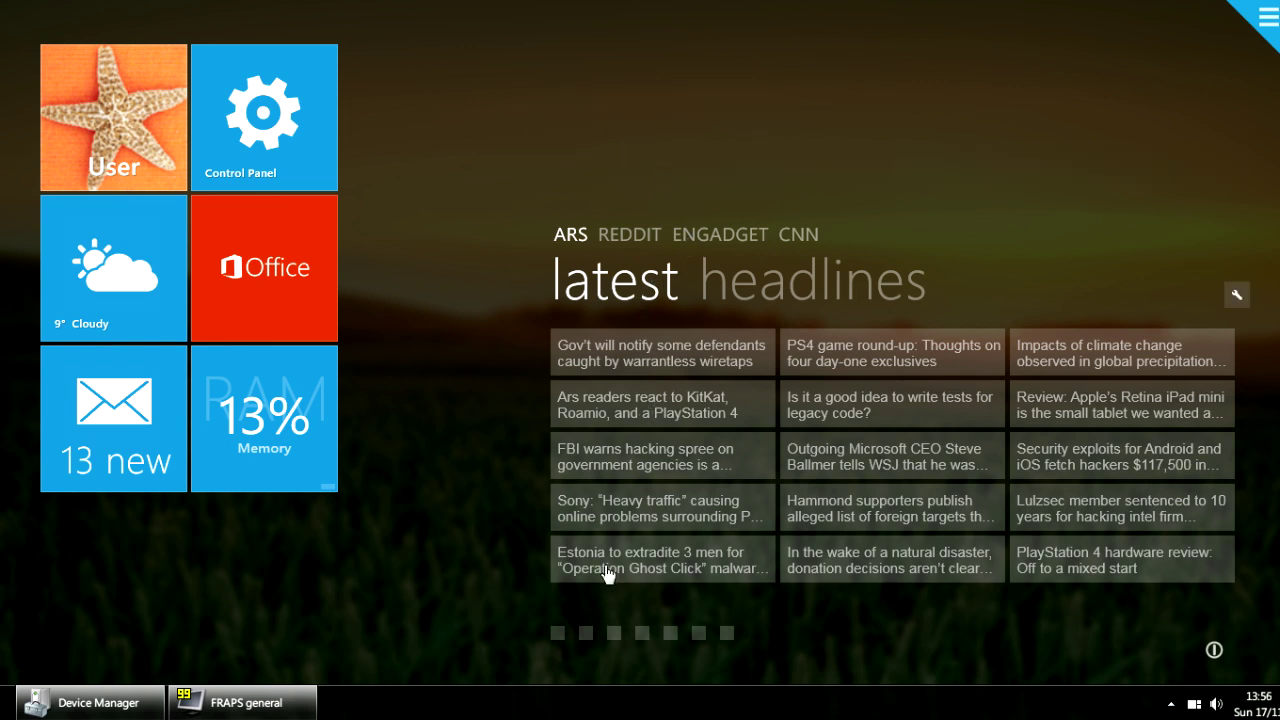
Show the world clock map page, shift it up-left, and stack Memory, Mail, Office, Weather, Control Panel and User into a two-column block
{"action": "left_click", "coordinate": [586, 634]}
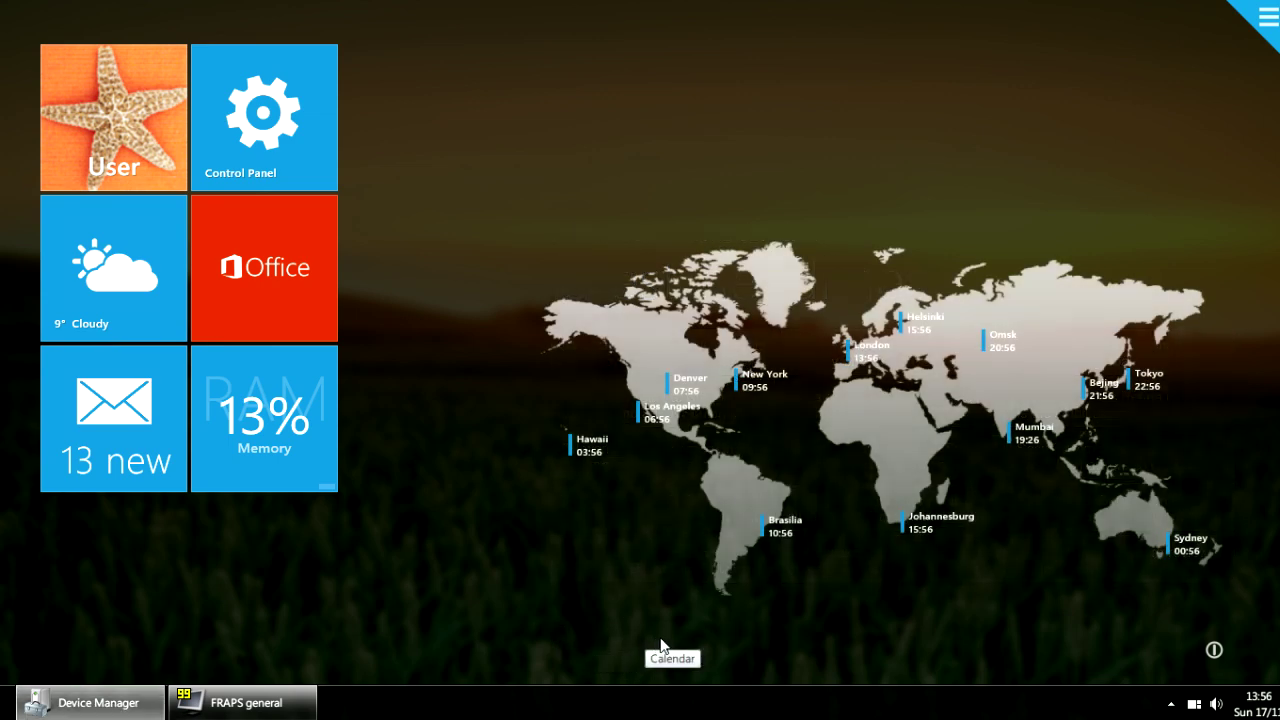
{"action": "left_click_drag", "start_coordinate": [722, 350], "coordinate": [671, 316]}
{"action": "left_click_drag", "start_coordinate": [323, 448], "coordinate": [369, 531]}
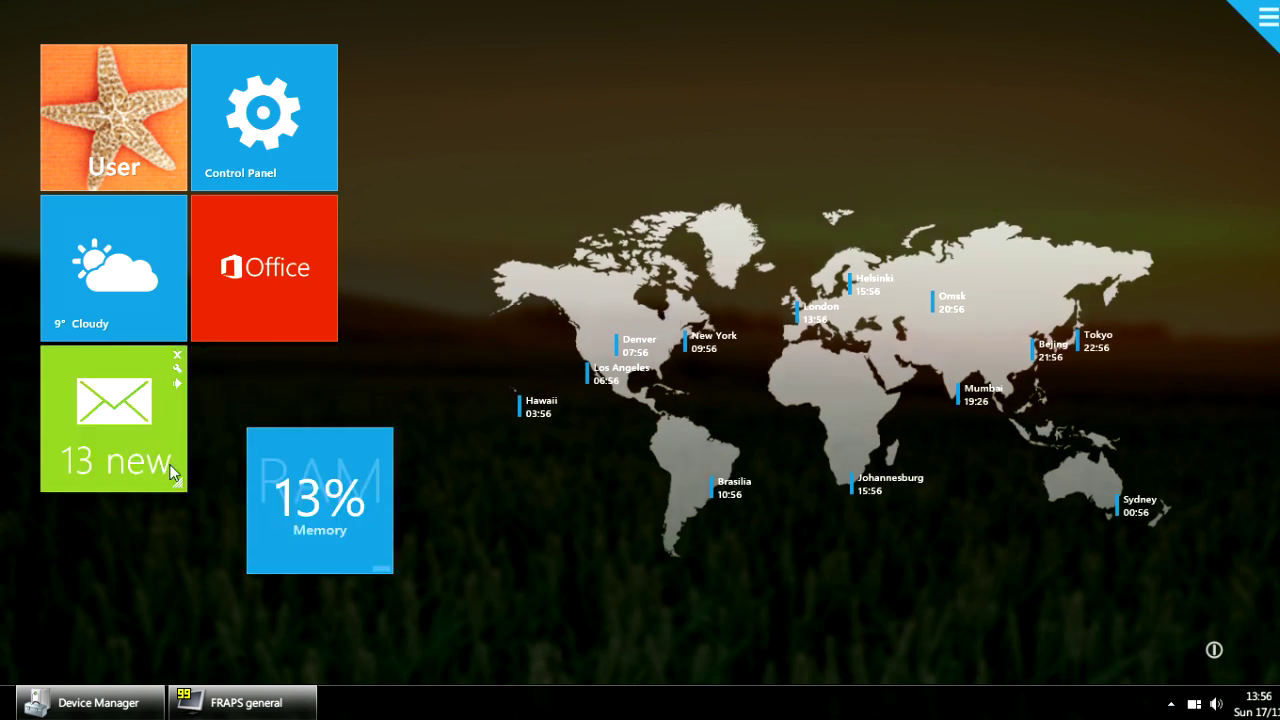
{"action": "left_click_drag", "start_coordinate": [177, 457], "coordinate": [205, 531]}
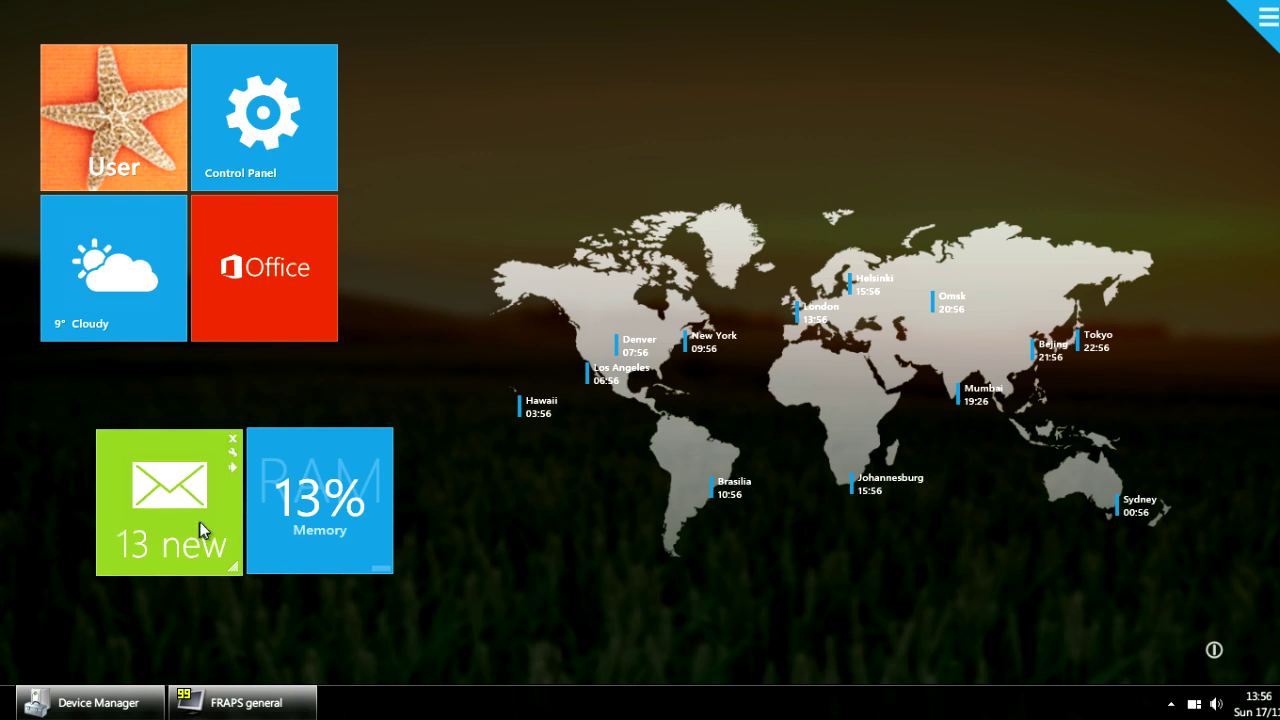
{"action": "left_click_drag", "start_coordinate": [299, 286], "coordinate": [354, 368]}
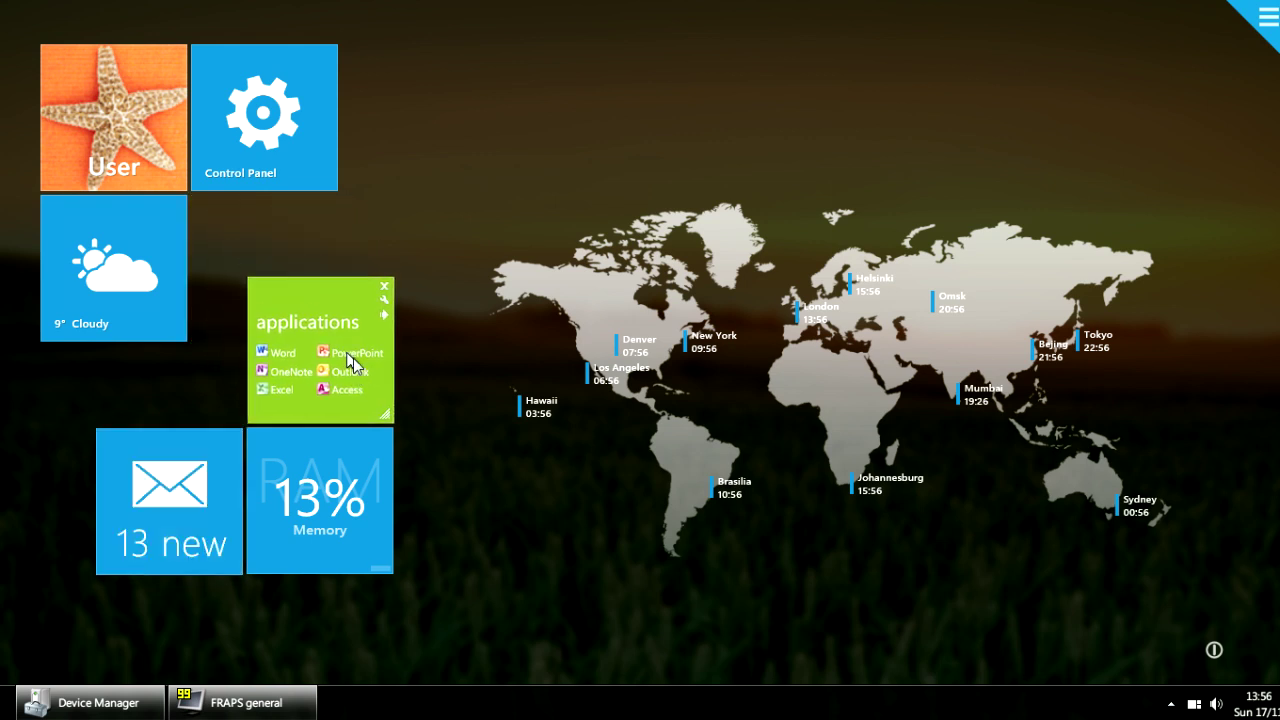
{"action": "left_click_drag", "start_coordinate": [137, 280], "coordinate": [198, 347]}
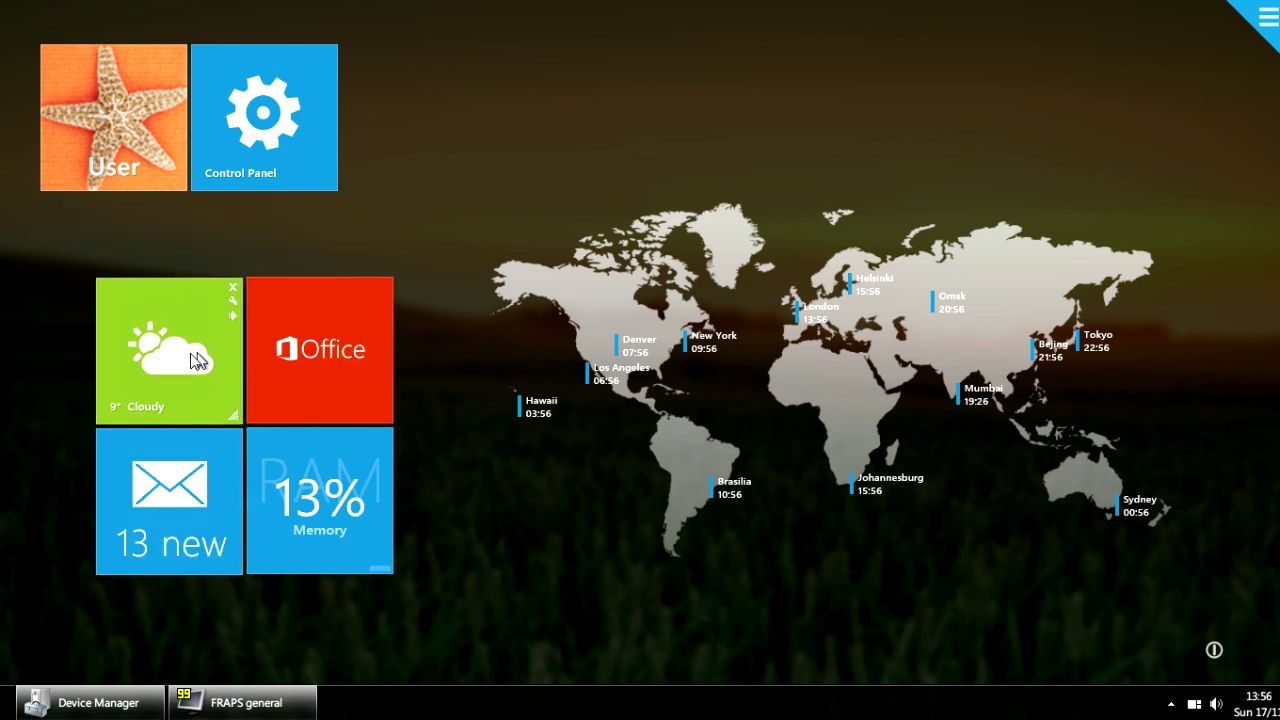
{"action": "left_click_drag", "start_coordinate": [250, 178], "coordinate": [332, 243]}
{"action": "left_click_drag", "start_coordinate": [147, 154], "coordinate": [210, 226]}
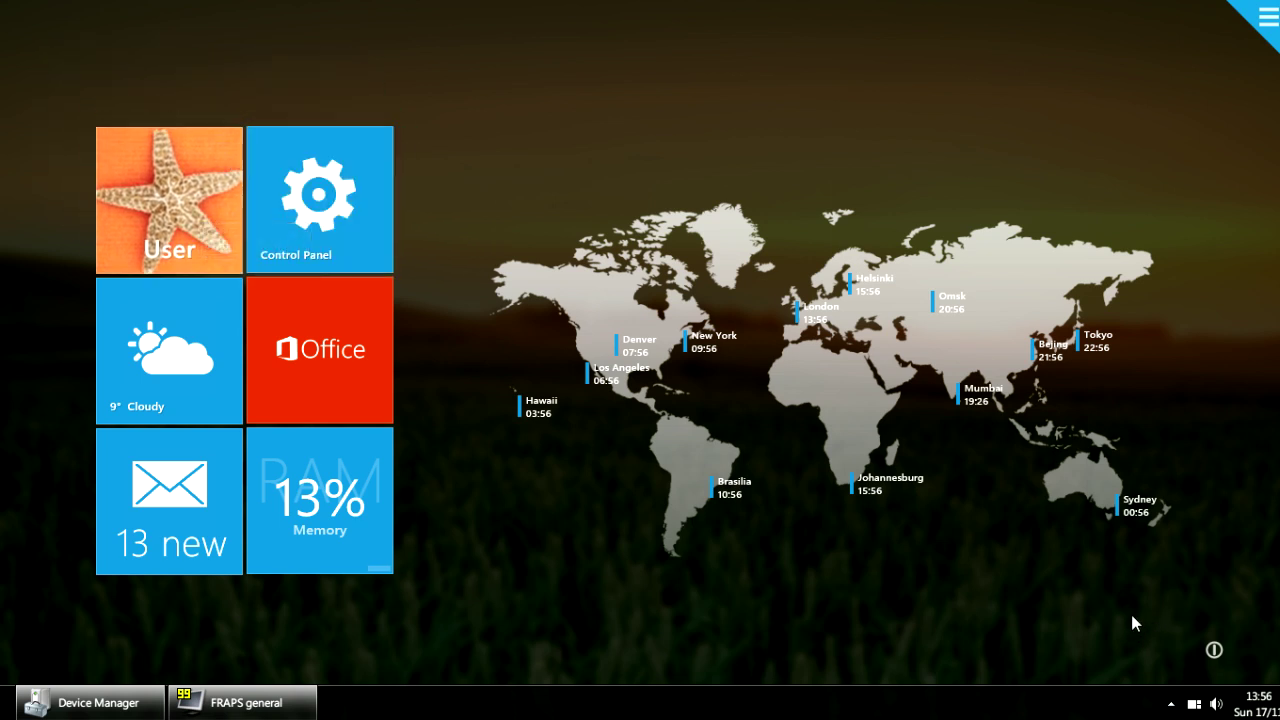
Open the top-right Omnimo sidebar and choose Styles
{"action": "left_click", "coordinate": [1265, 20]}
{"action": "left_click", "coordinate": [1266, 20]}
{"action": "left_click", "coordinate": [1256, 356]}
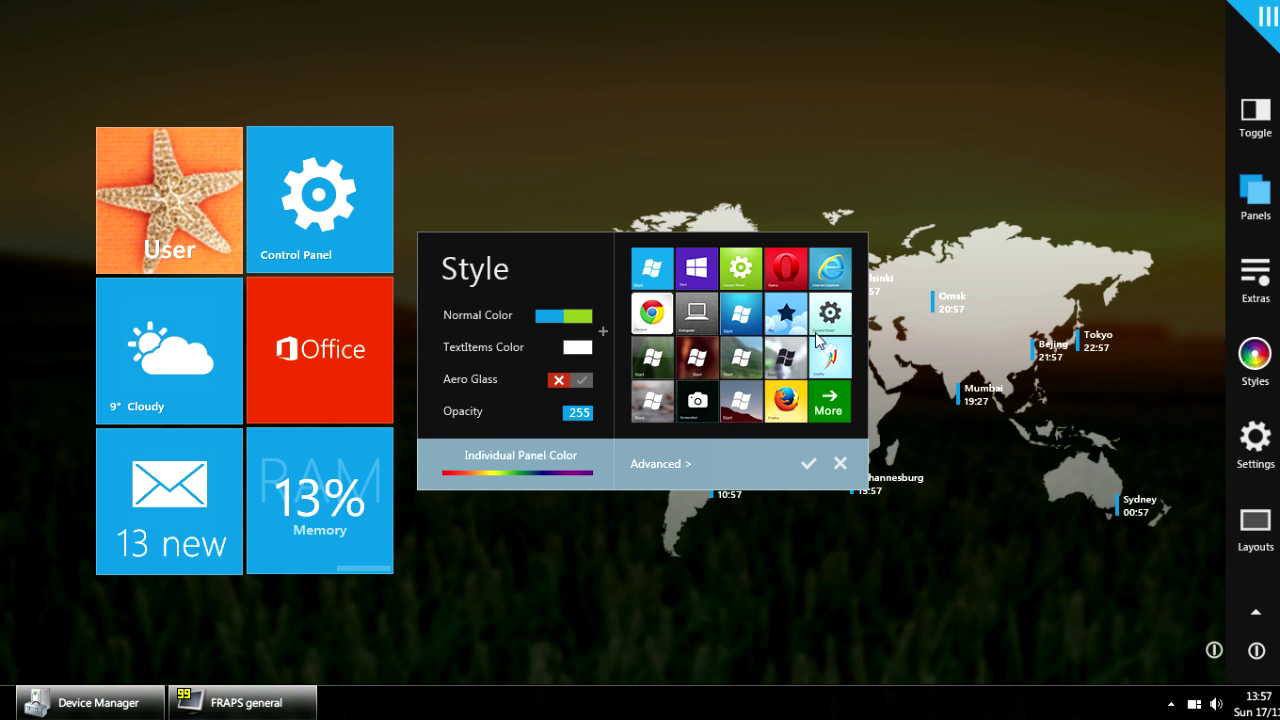
Try the Smooth, Transparent and purple Win8 style presets on the tiles
{"action": "left_click", "coordinate": [746, 275]}
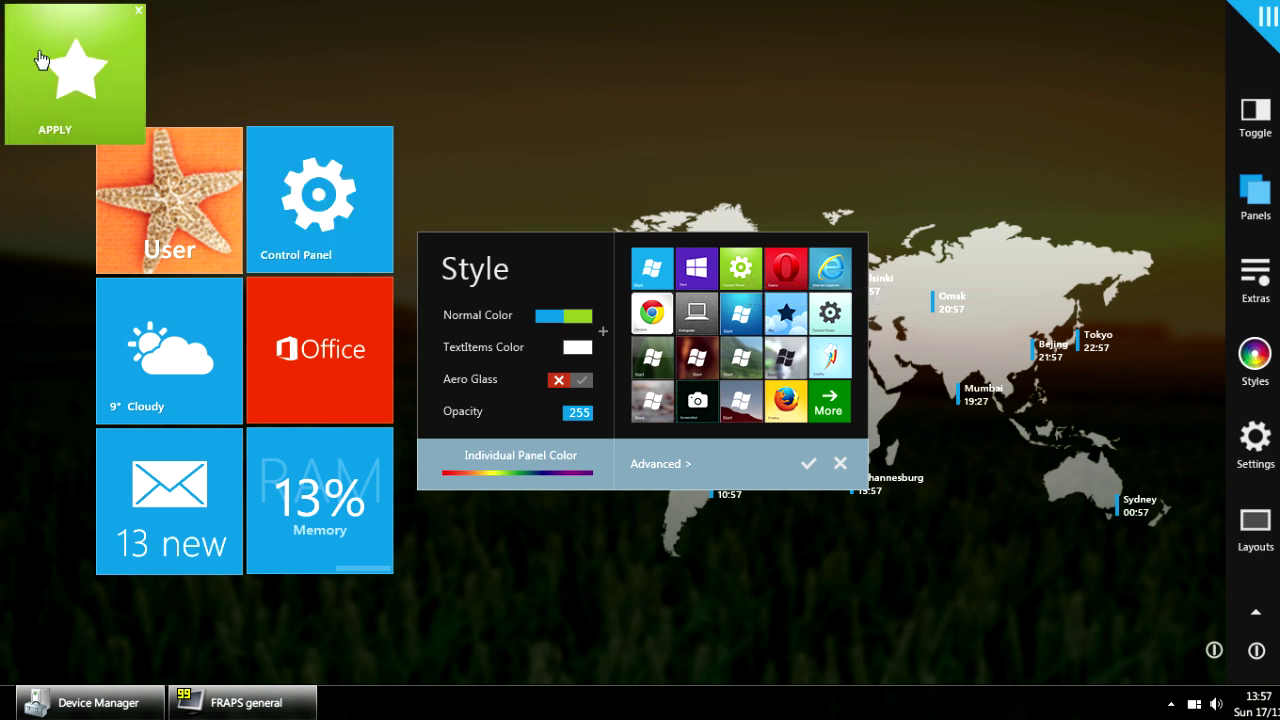
{"action": "left_click", "coordinate": [70, 68]}
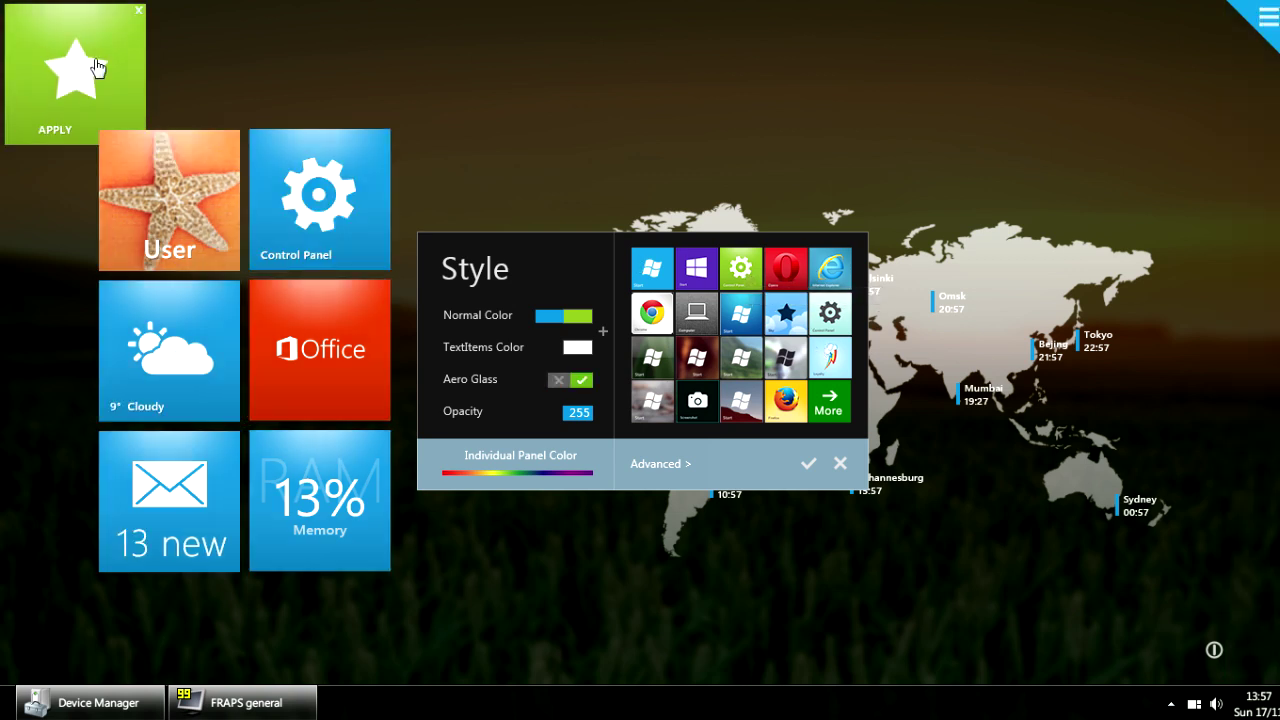
{"action": "left_click", "coordinate": [139, 12]}
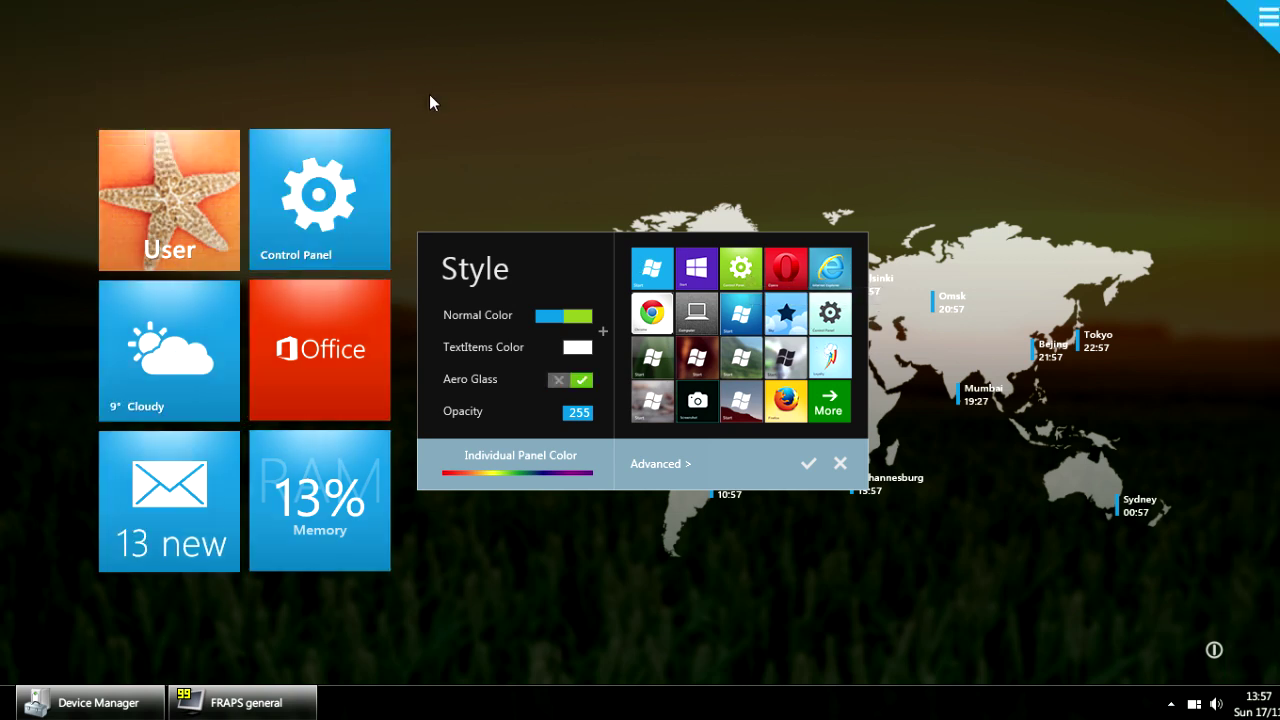
{"action": "left_click", "coordinate": [742, 403]}
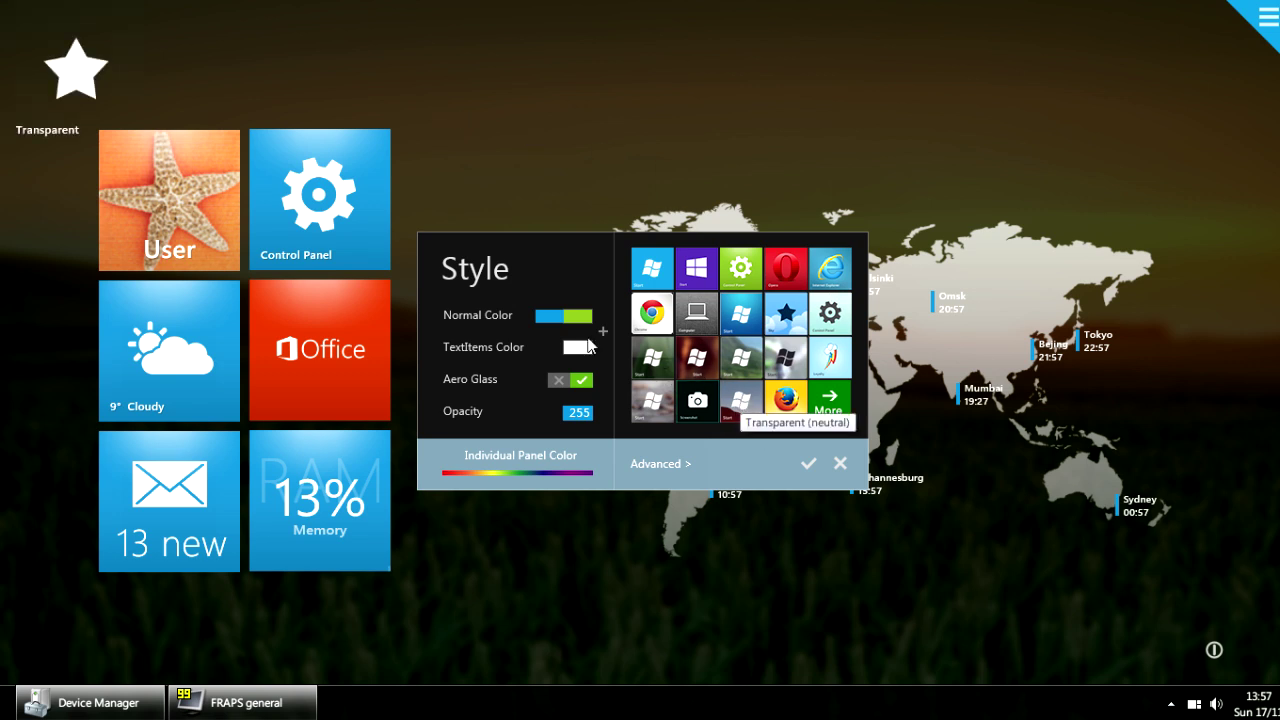
{"action": "left_click", "coordinate": [75, 77]}
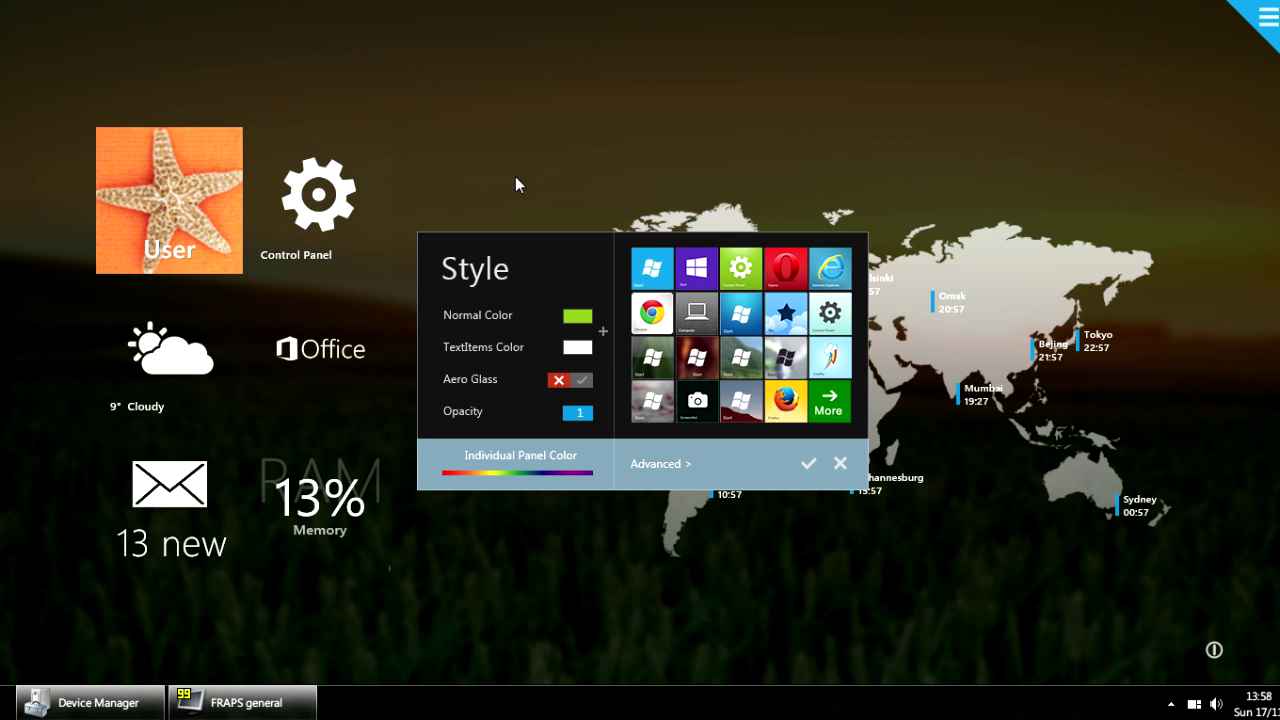
{"action": "left_click", "coordinate": [709, 266]}
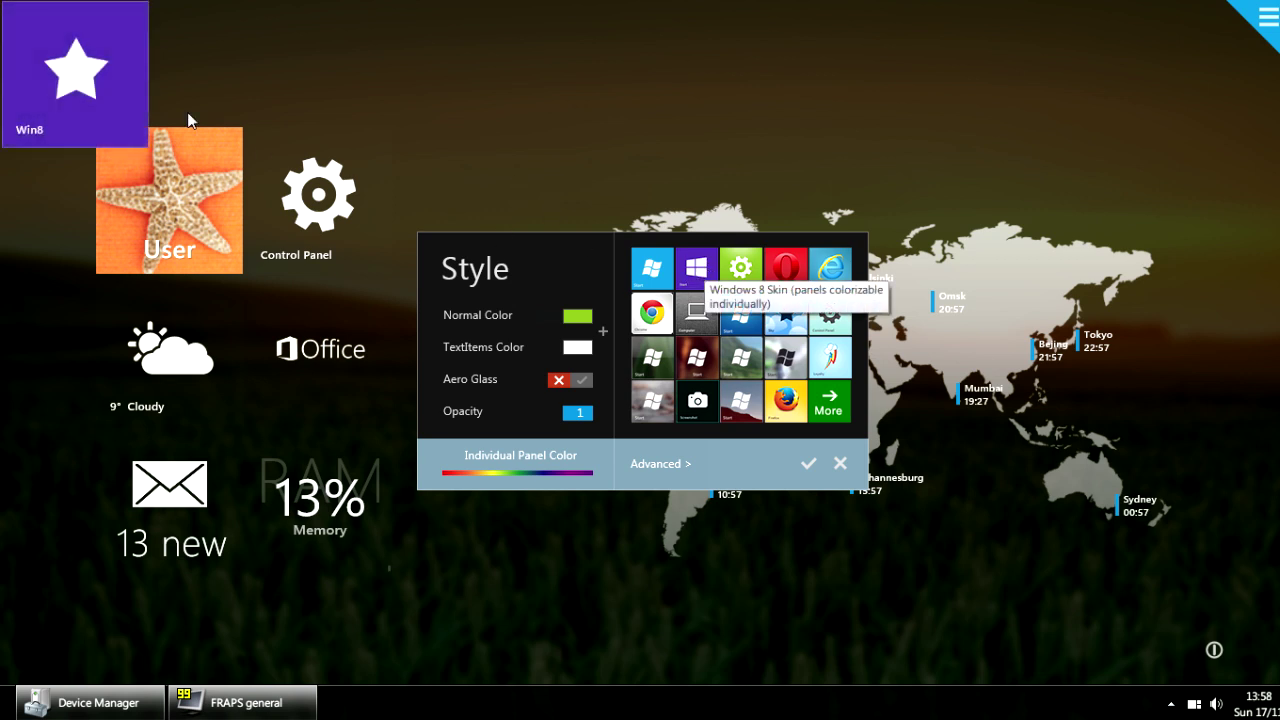
{"action": "left_click", "coordinate": [65, 80]}
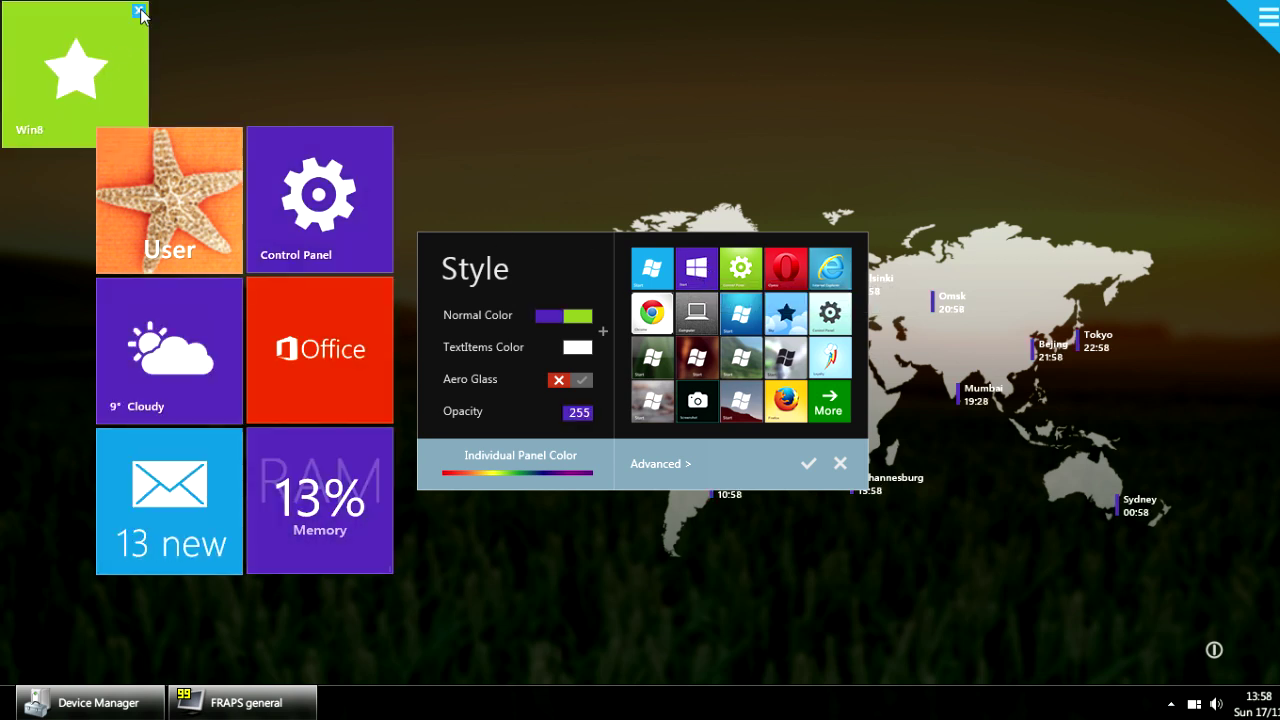
Set the normal tile colour to blue and check the Office tile's own settings
{"action": "left_click", "coordinate": [603, 334]}
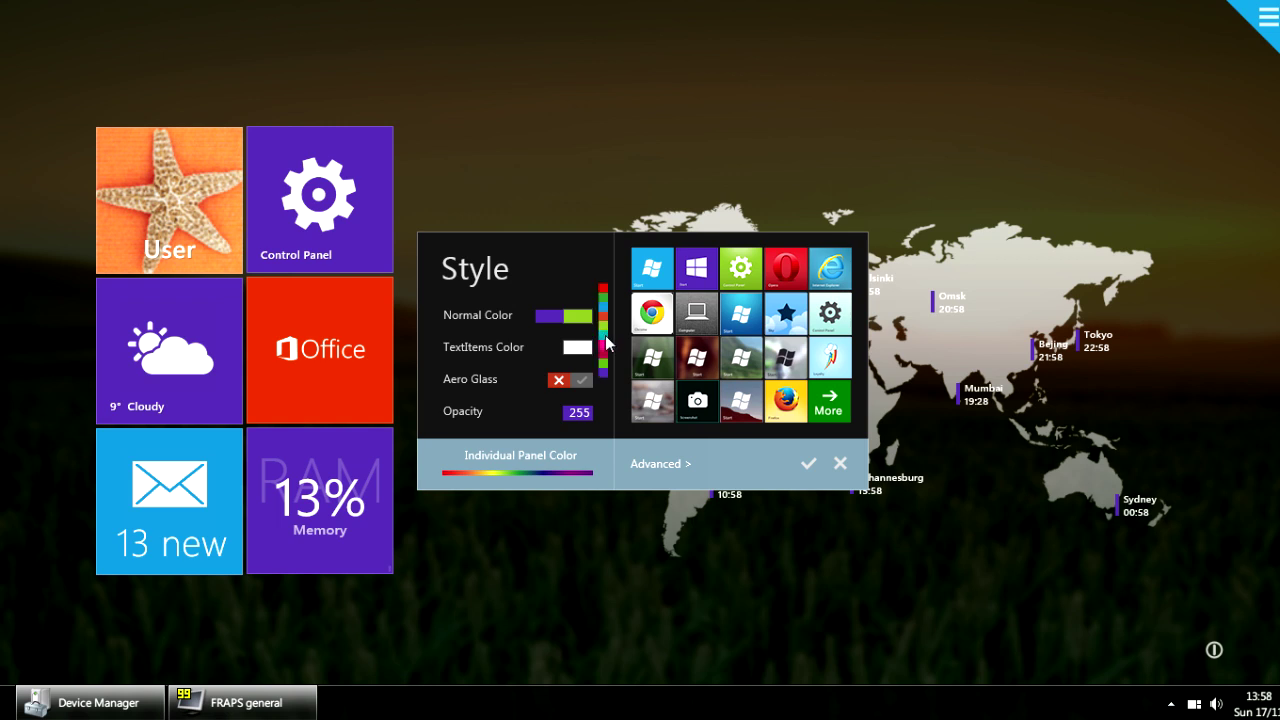
{"action": "left_click", "coordinate": [605, 305]}
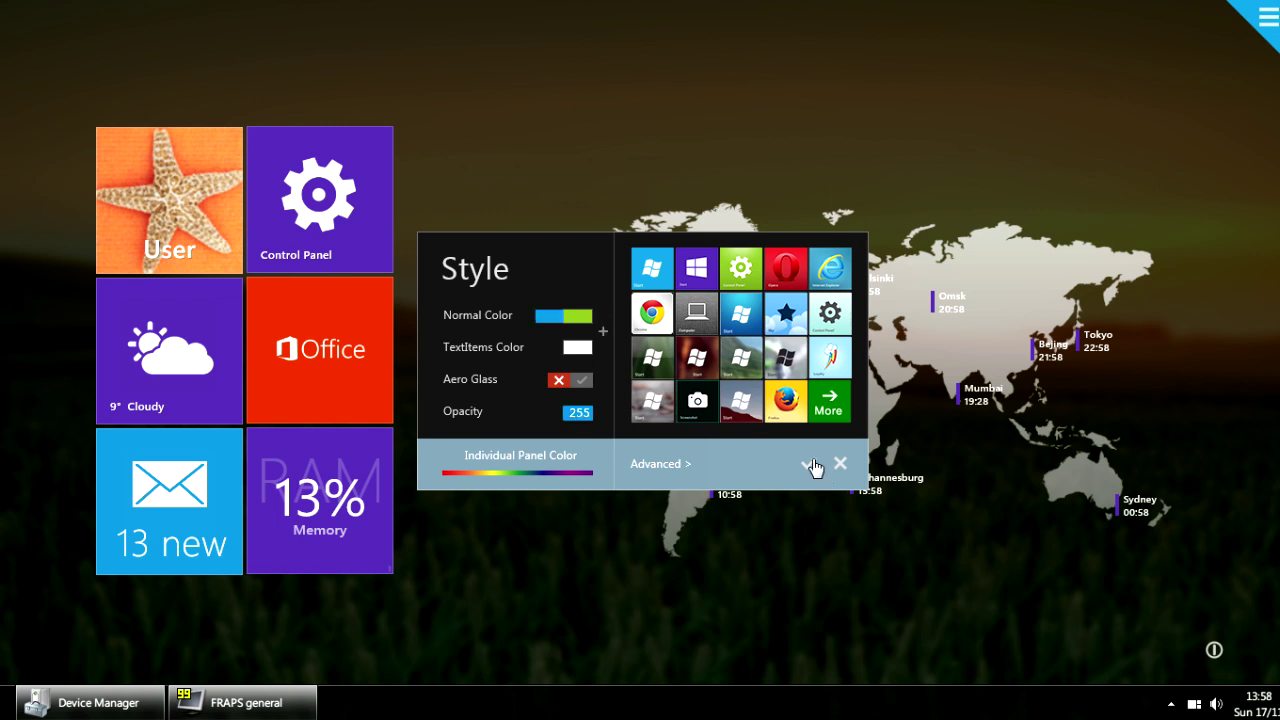
{"action": "left_click", "coordinate": [808, 464]}
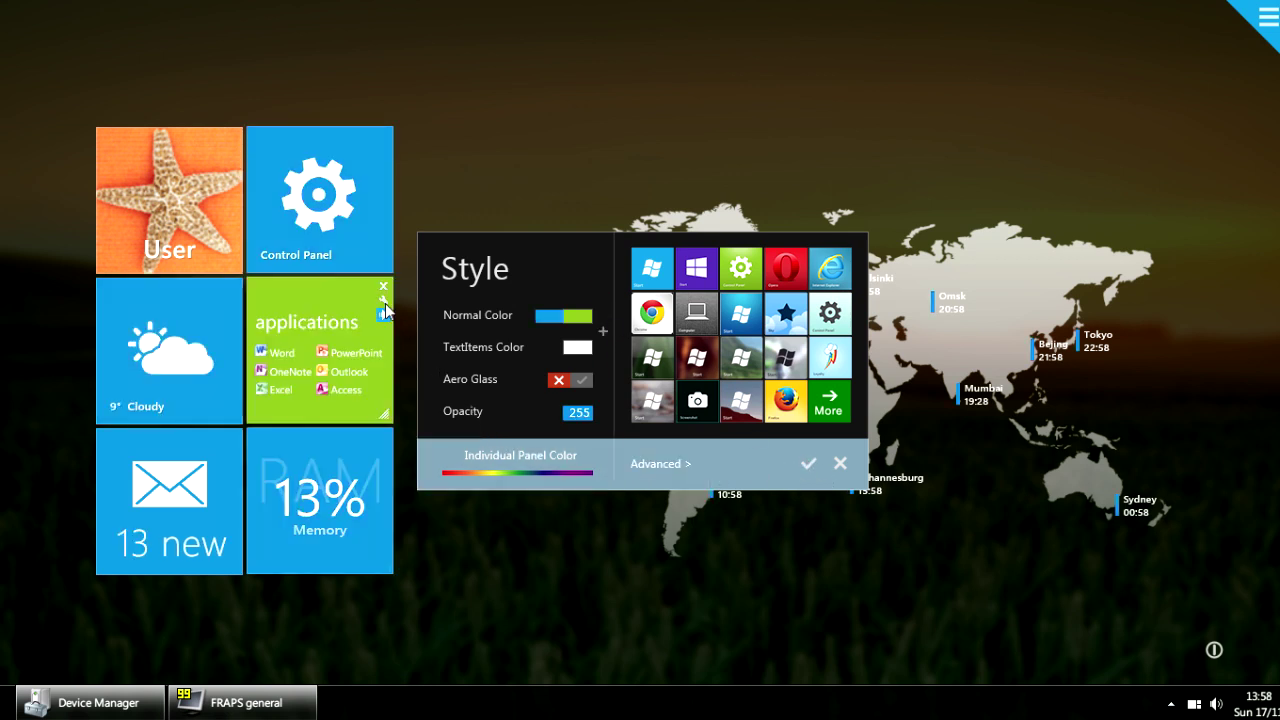
{"action": "left_click", "coordinate": [384, 298]}
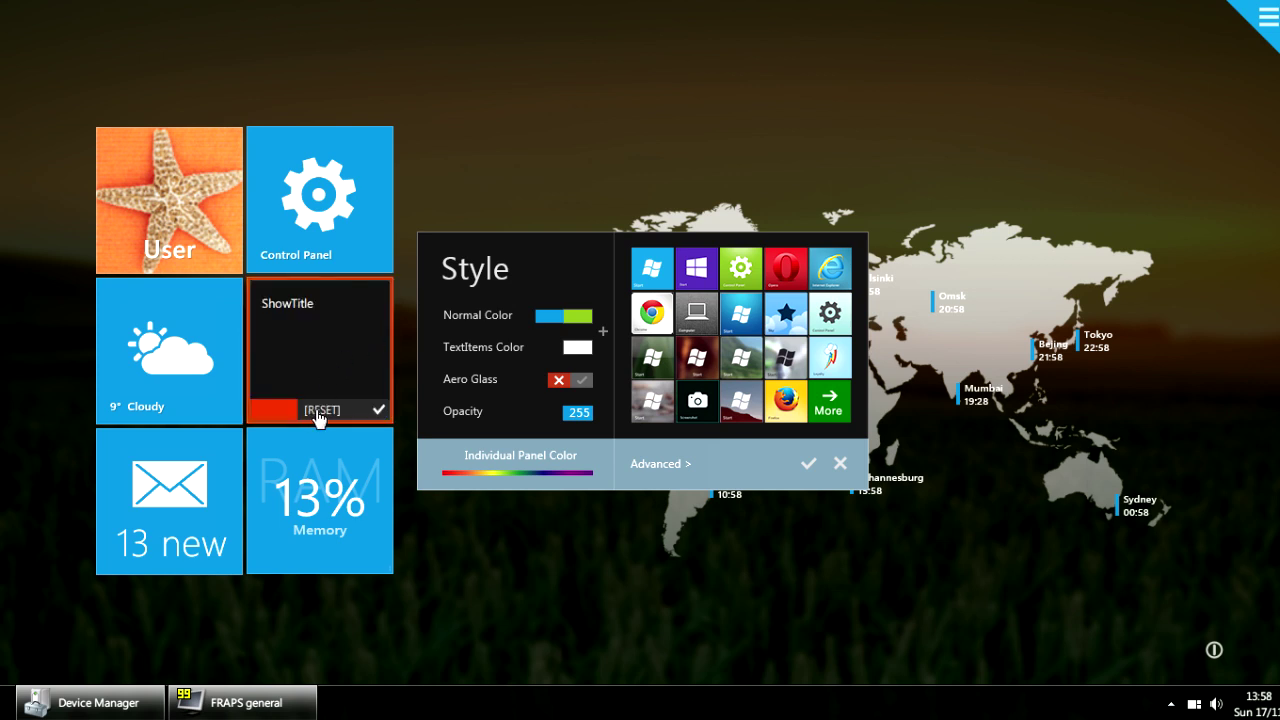
{"action": "left_click", "coordinate": [379, 412]}
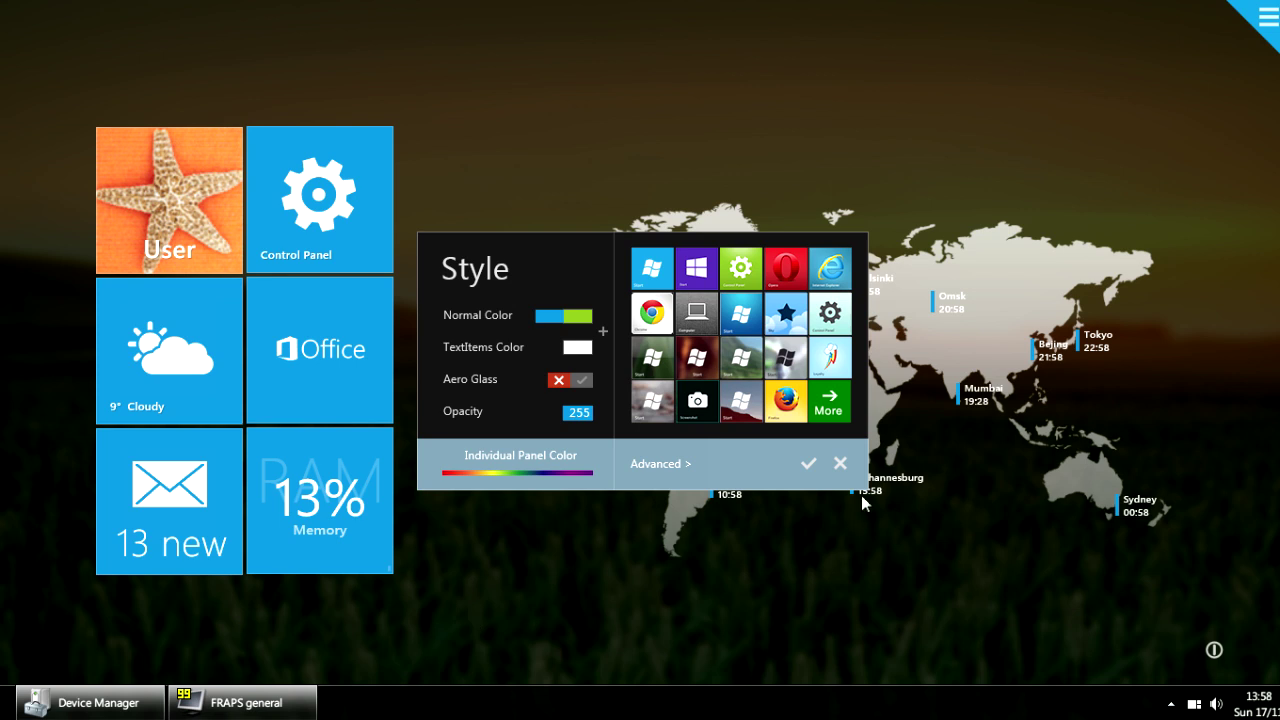
Toggle Advanced/Simple options, then browse Office, ControlPanel, Mail and Weather in Individual Panel Color
{"action": "left_click", "coordinate": [663, 477]}
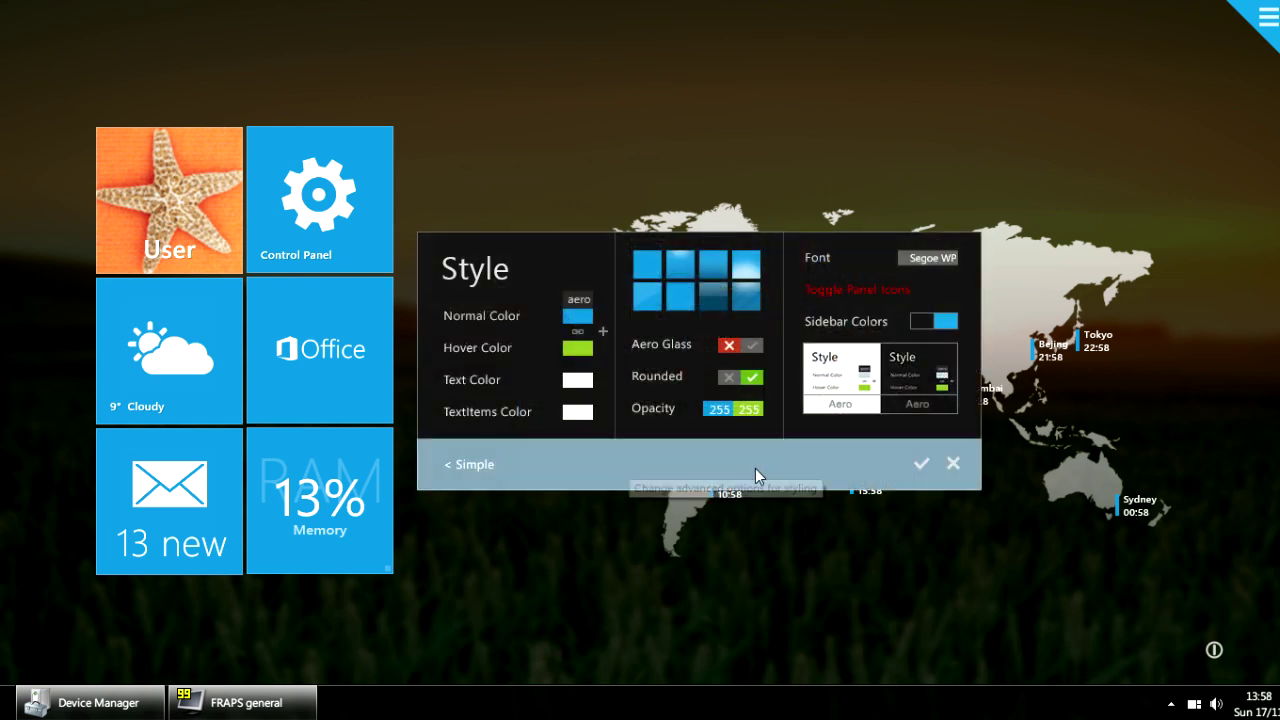
{"action": "left_click", "coordinate": [474, 472]}
{"action": "left_click", "coordinate": [550, 464]}
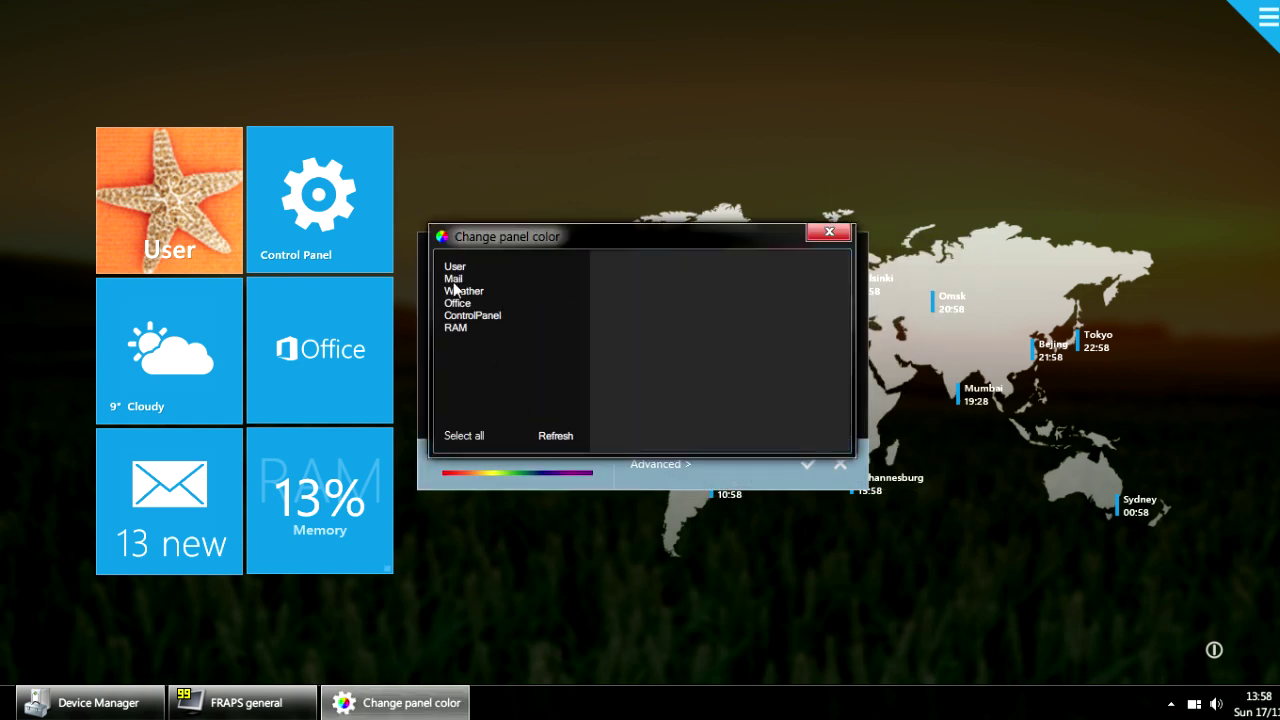
{"action": "left_click", "coordinate": [485, 303]}
{"action": "left_click", "coordinate": [502, 316]}
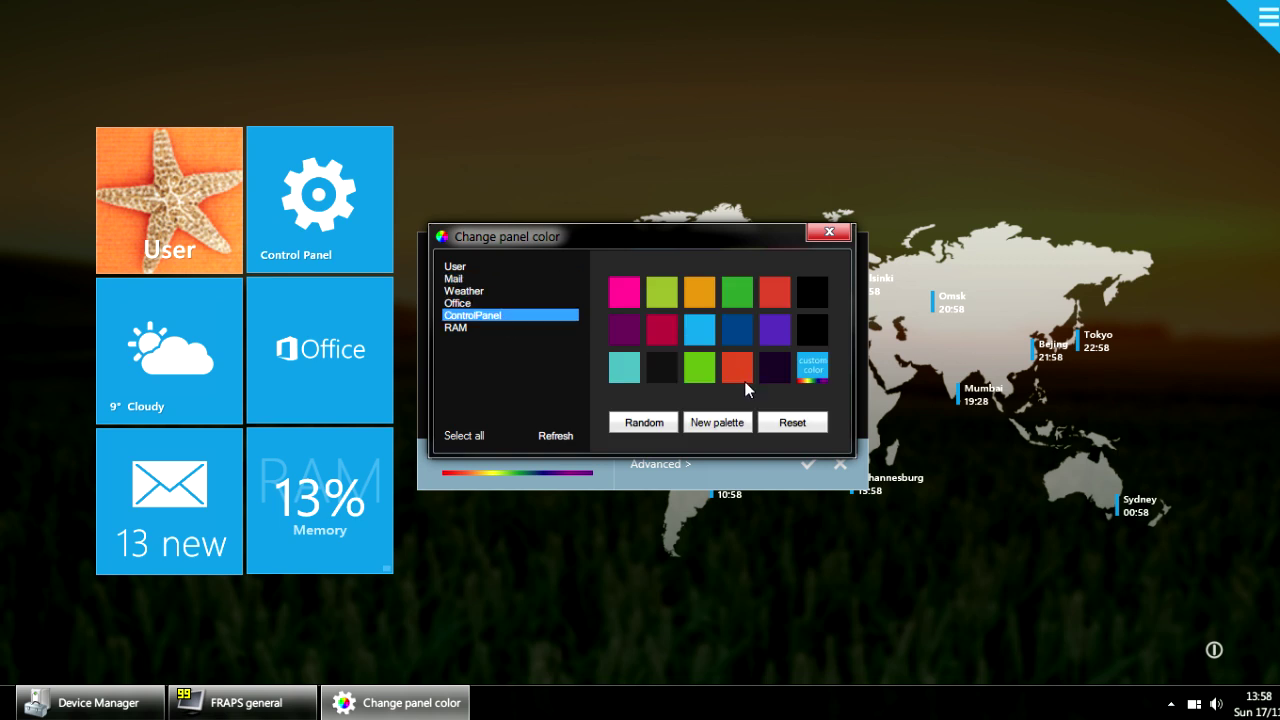
{"action": "left_click", "coordinate": [503, 303]}
{"action": "left_click", "coordinate": [524, 280]}
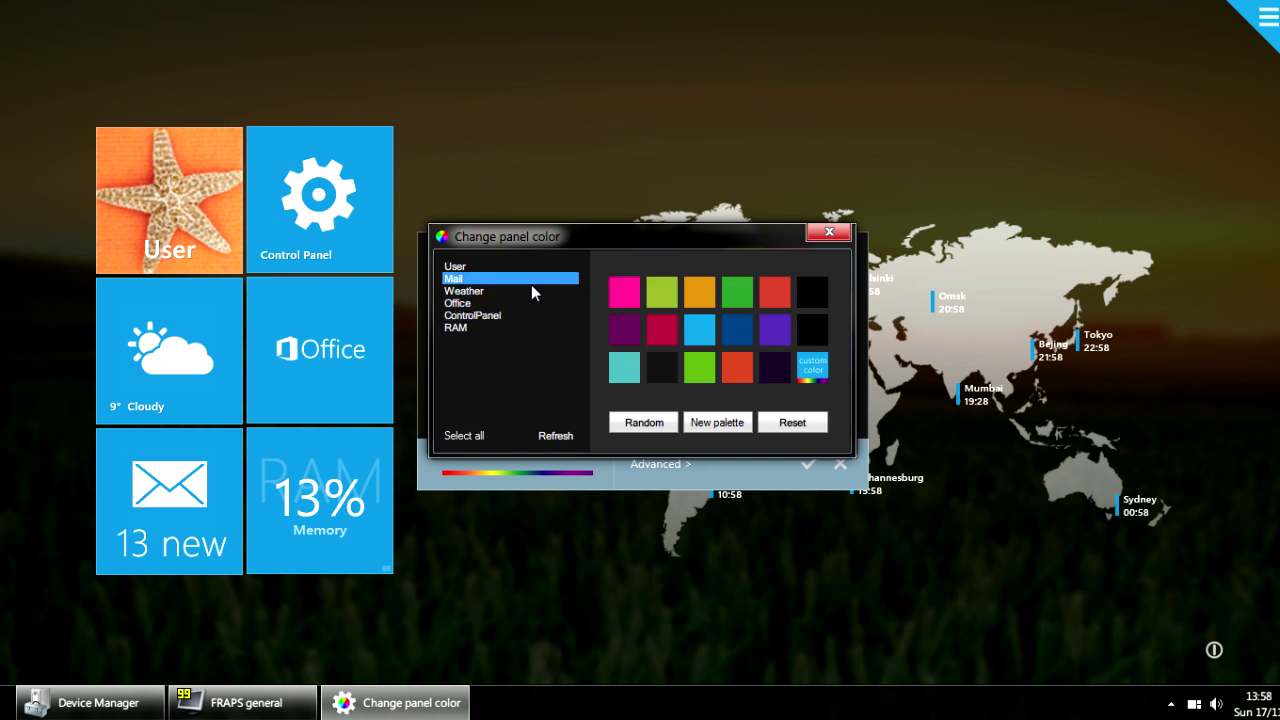
{"action": "left_click", "coordinate": [524, 292]}
{"action": "left_click", "coordinate": [535, 303]}
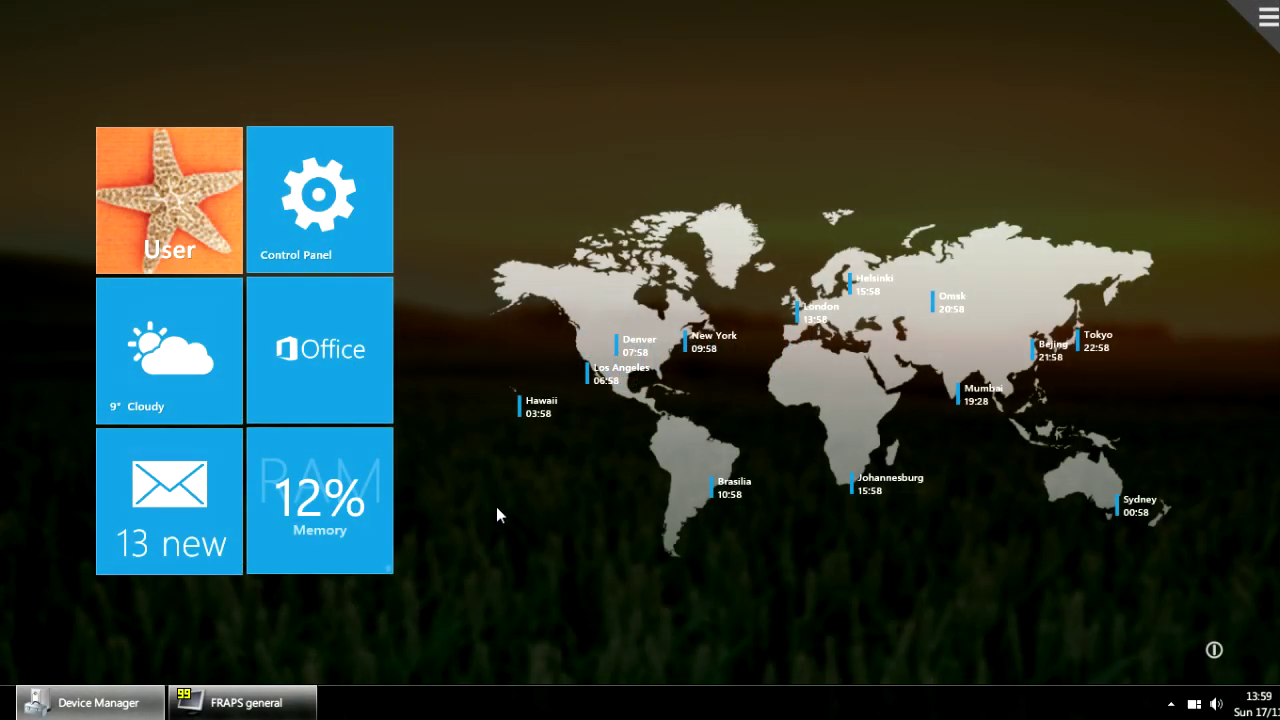
{"action": "mouse_move", "coordinate": [20, 37]}
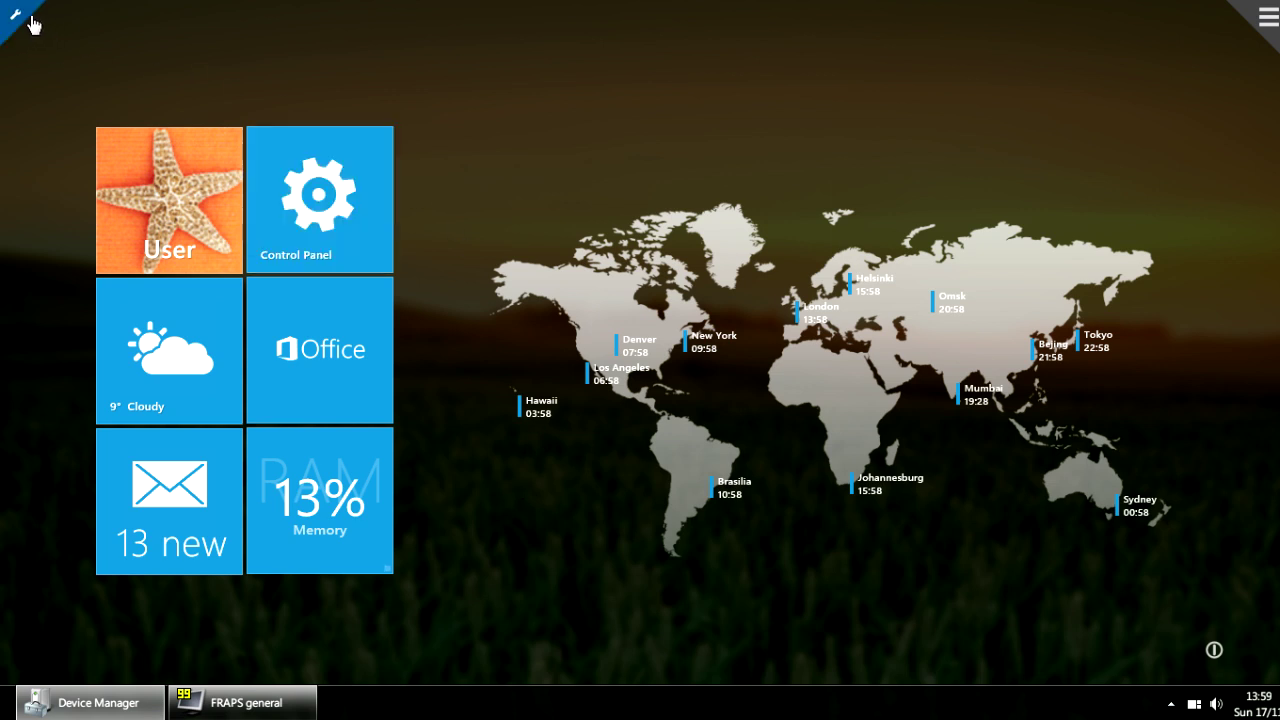
{"action": "left_click", "coordinate": [16, 20]}
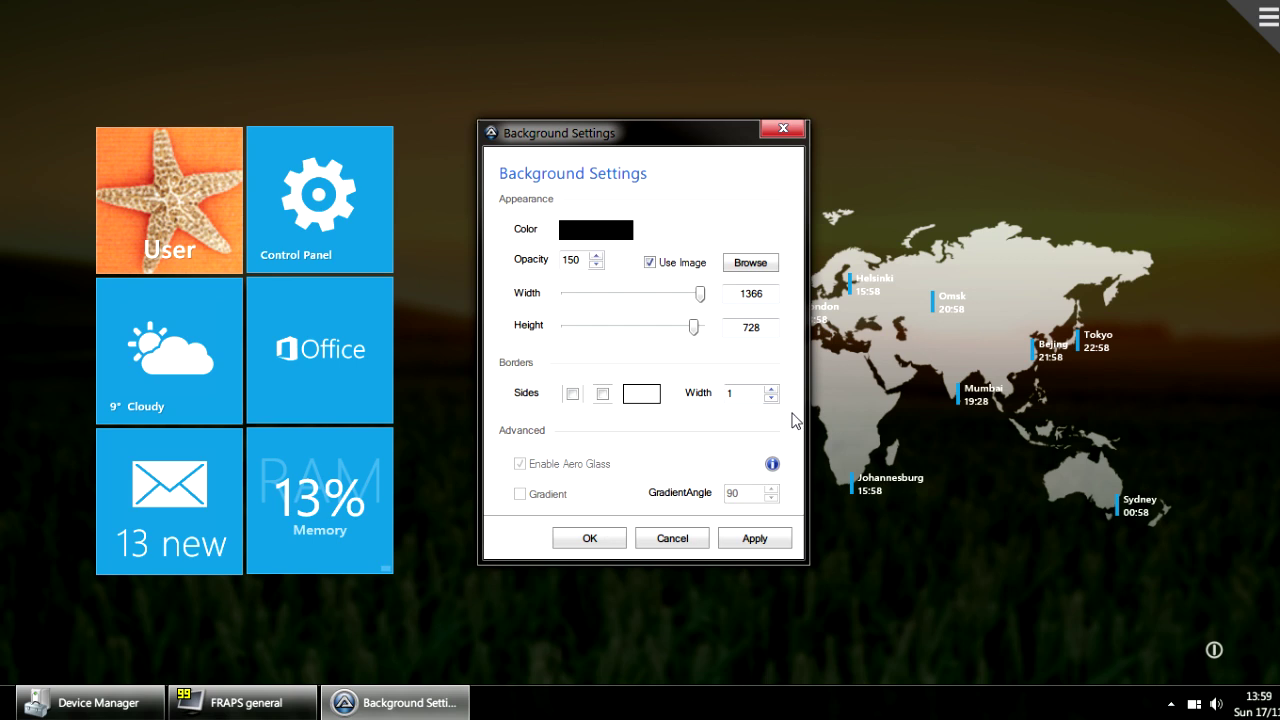
{"action": "left_click", "coordinate": [750, 263]}
{"action": "left_click_drag", "start_coordinate": [627, 198], "coordinate": [626, 228]}
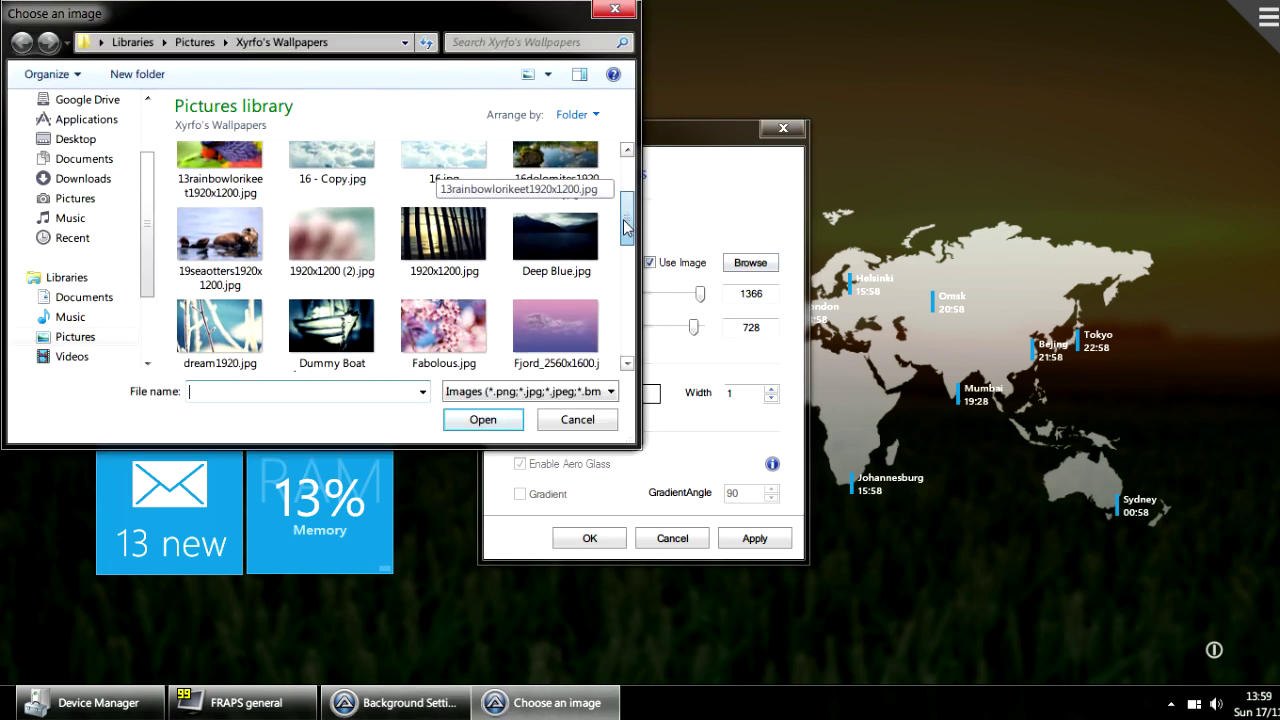
{"action": "left_click", "coordinate": [512, 422]}
{"action": "left_click", "coordinate": [757, 537]}
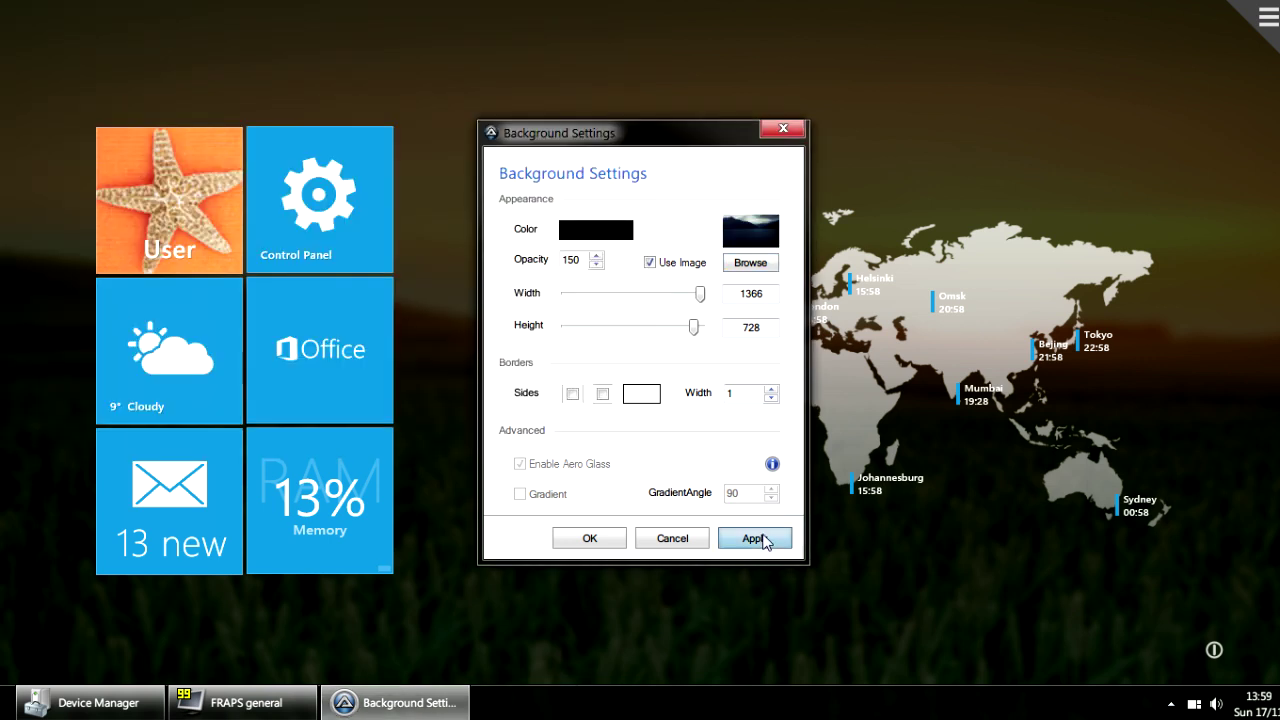
{"action": "left_click", "coordinate": [597, 540]}
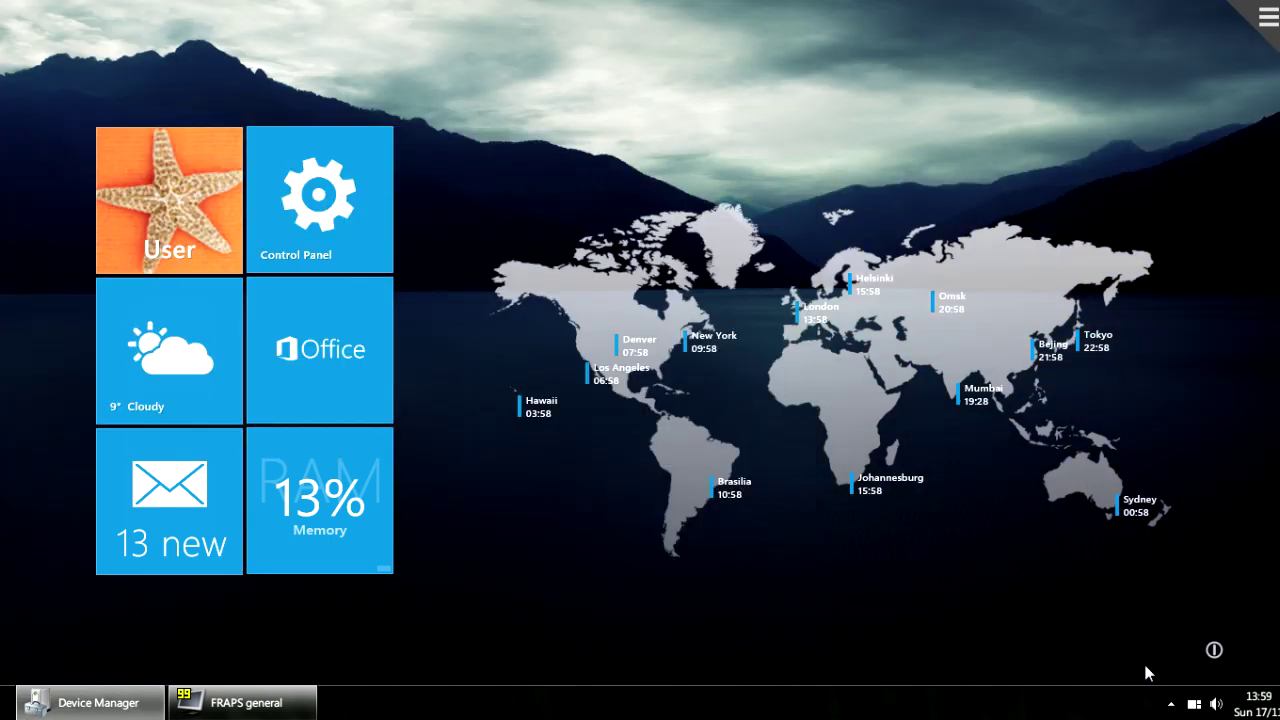
{"action": "left_click", "coordinate": [1193, 705]}
{"action": "left_click", "coordinate": [1193, 706]}
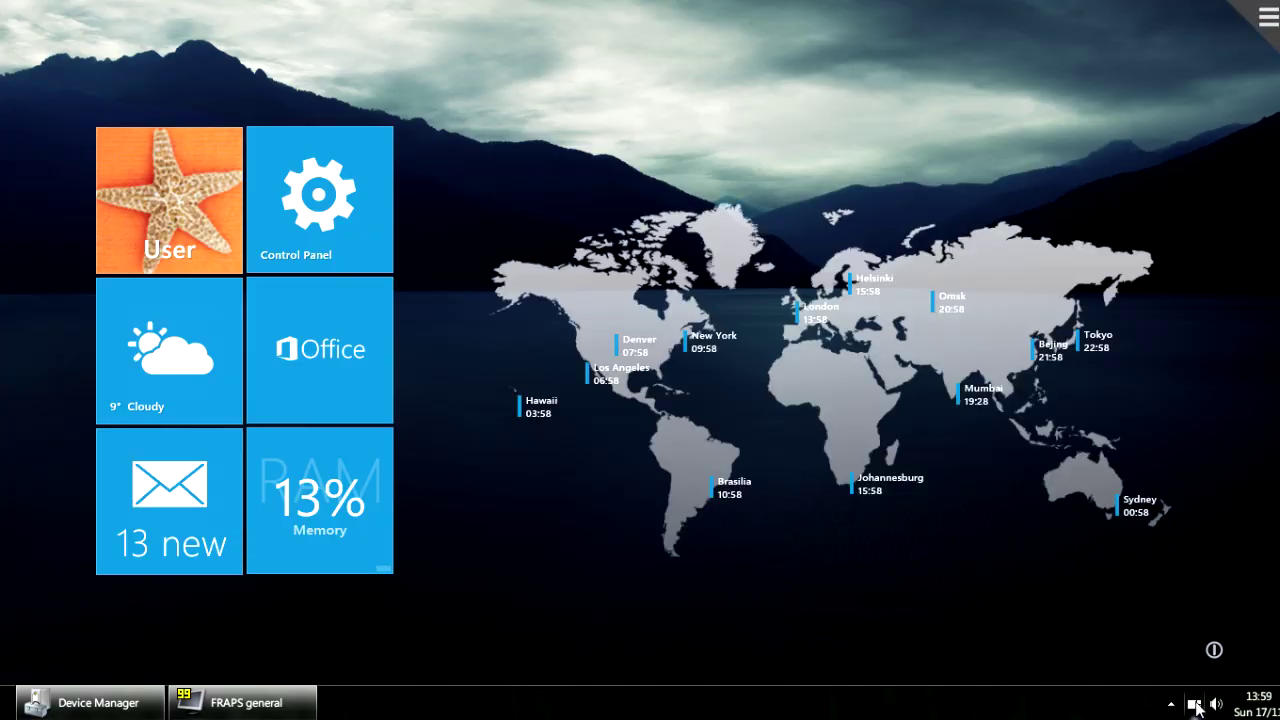
{"action": "left_click", "coordinate": [1196, 706]}
Restart the tile desktop, then turn off Use Image in Background Settings and apply
{"action": "left_click", "coordinate": [1196, 707]}
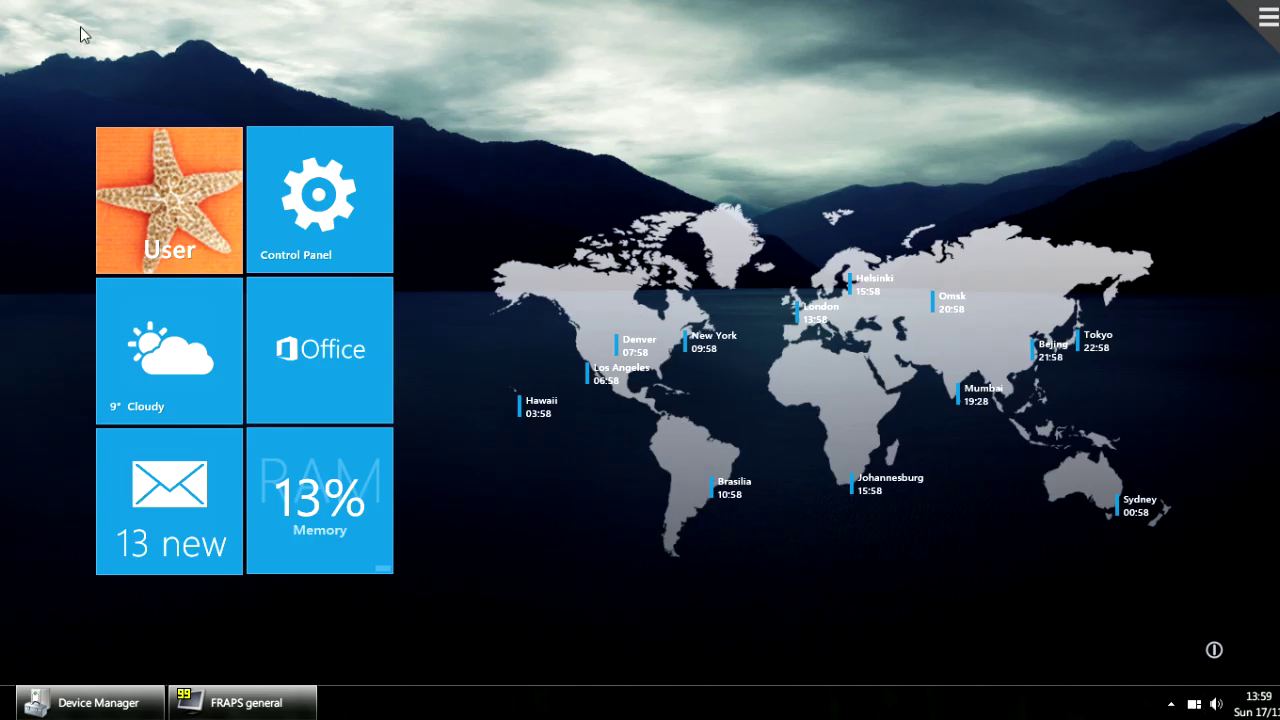
{"action": "left_click", "coordinate": [22, 22]}
{"action": "left_click", "coordinate": [650, 262]}
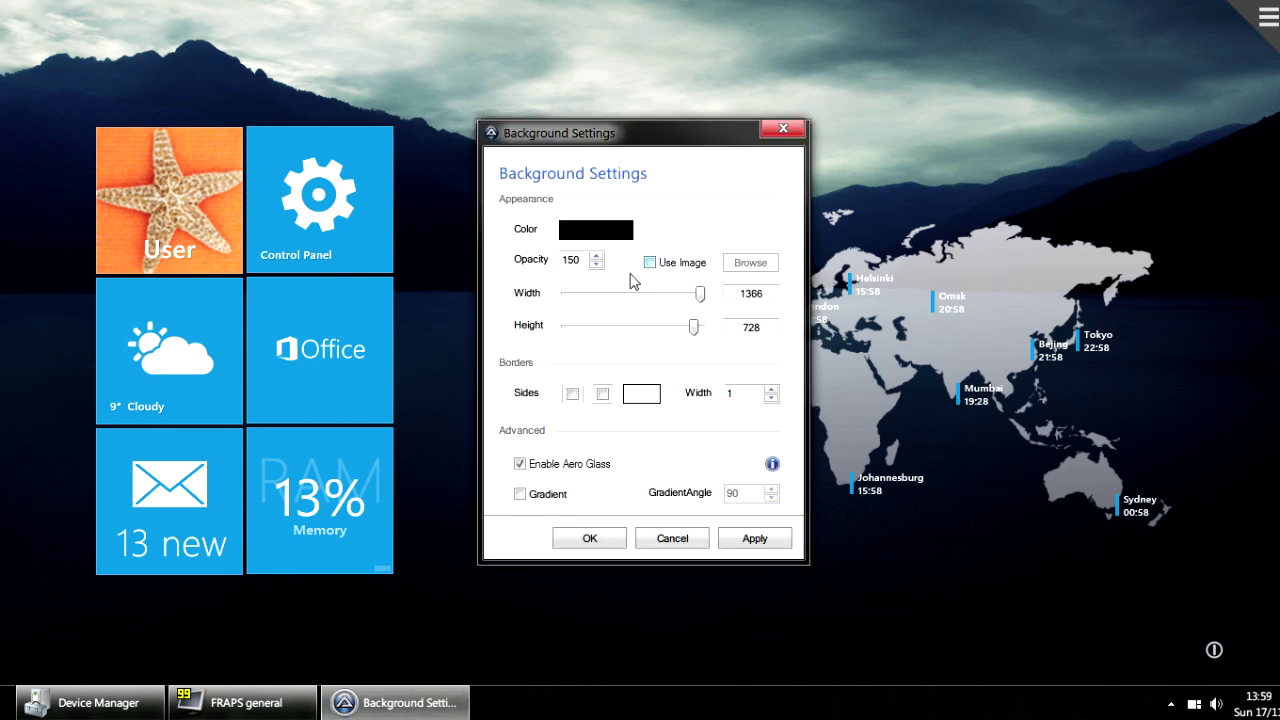
{"action": "left_click", "coordinate": [766, 541]}
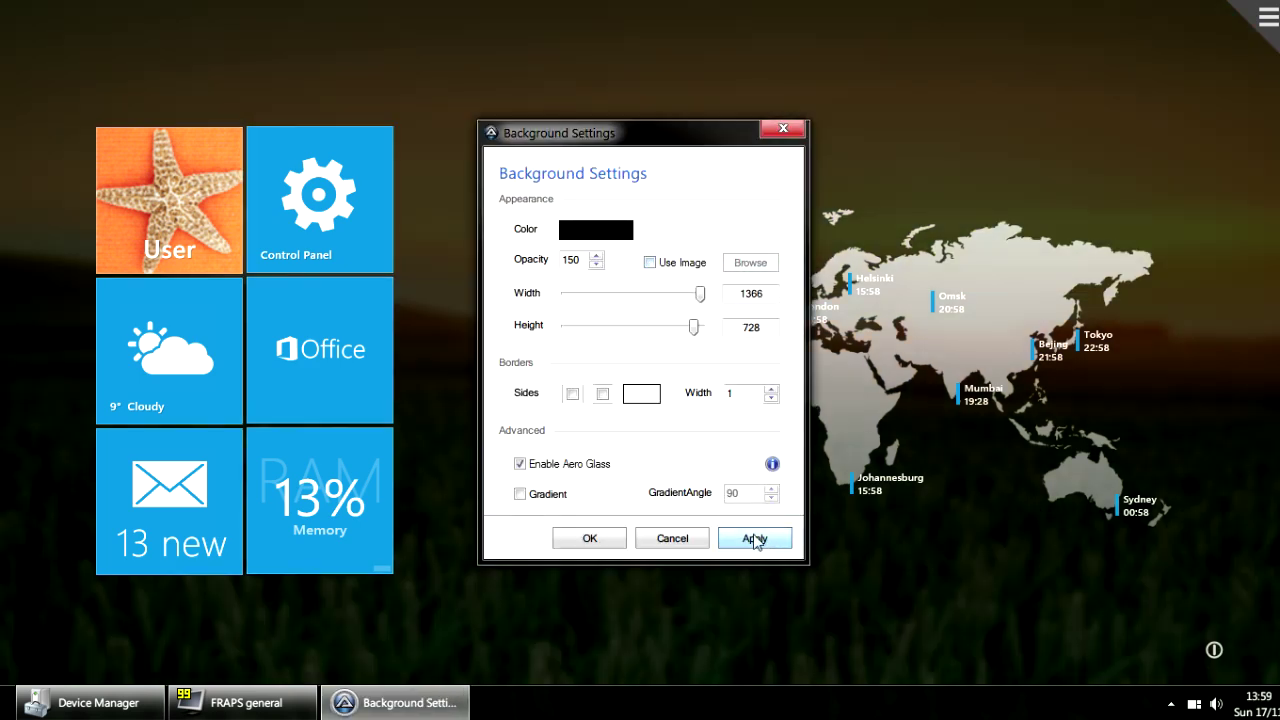
{"action": "left_click_drag", "start_coordinate": [651, 134], "coordinate": [796, 111]}
Set the background colour to black with opacity 200
{"action": "left_click", "coordinate": [718, 214]}
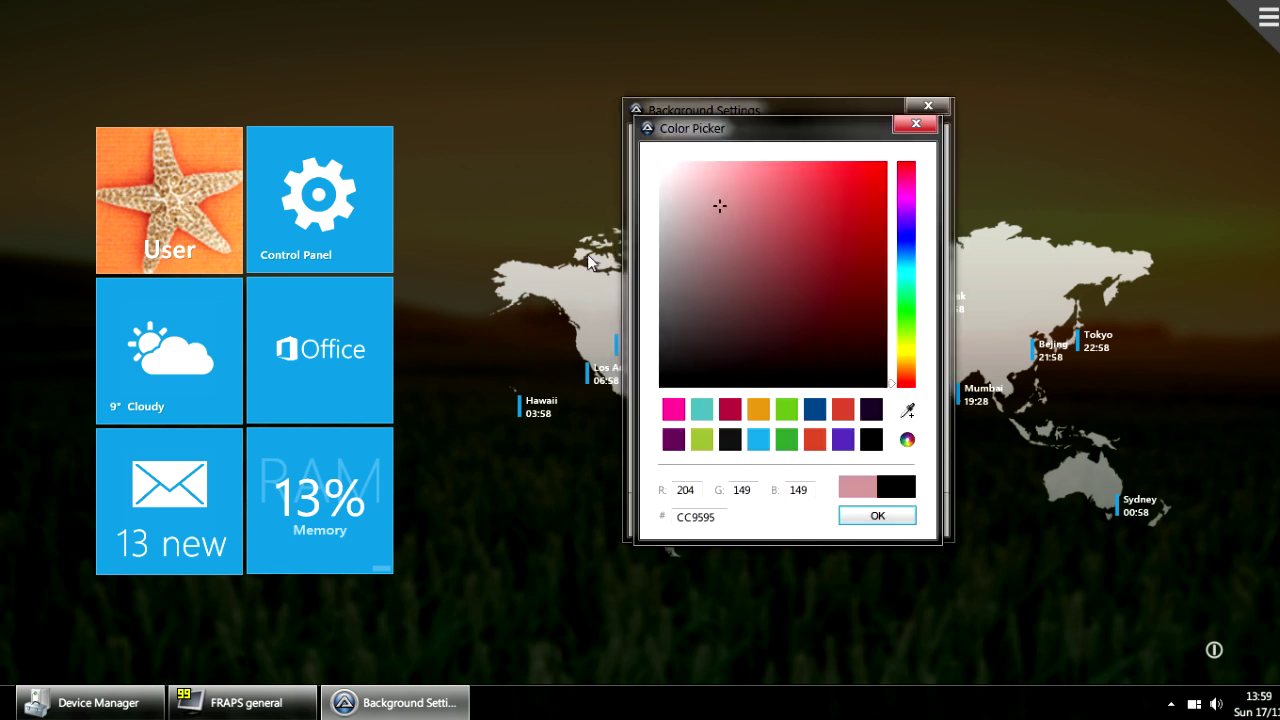
{"action": "left_click", "coordinate": [871, 439]}
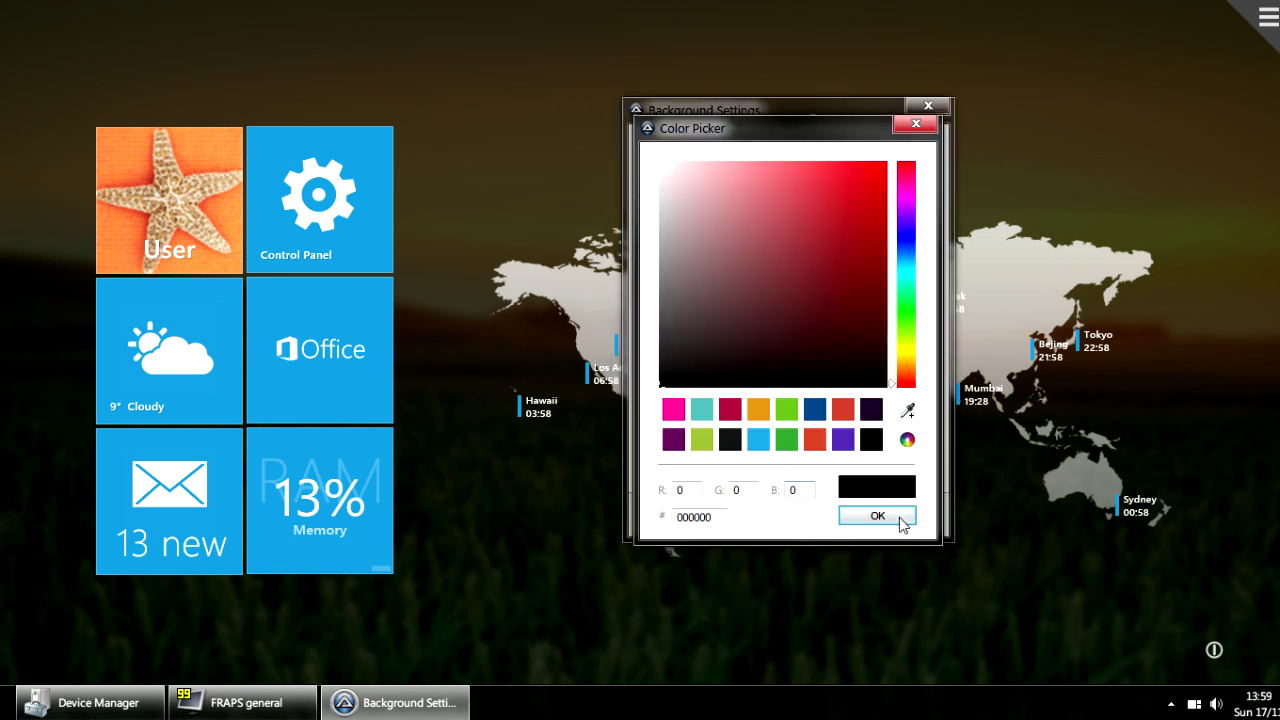
{"action": "left_click", "coordinate": [901, 519]}
{"action": "type", "text": "200"}
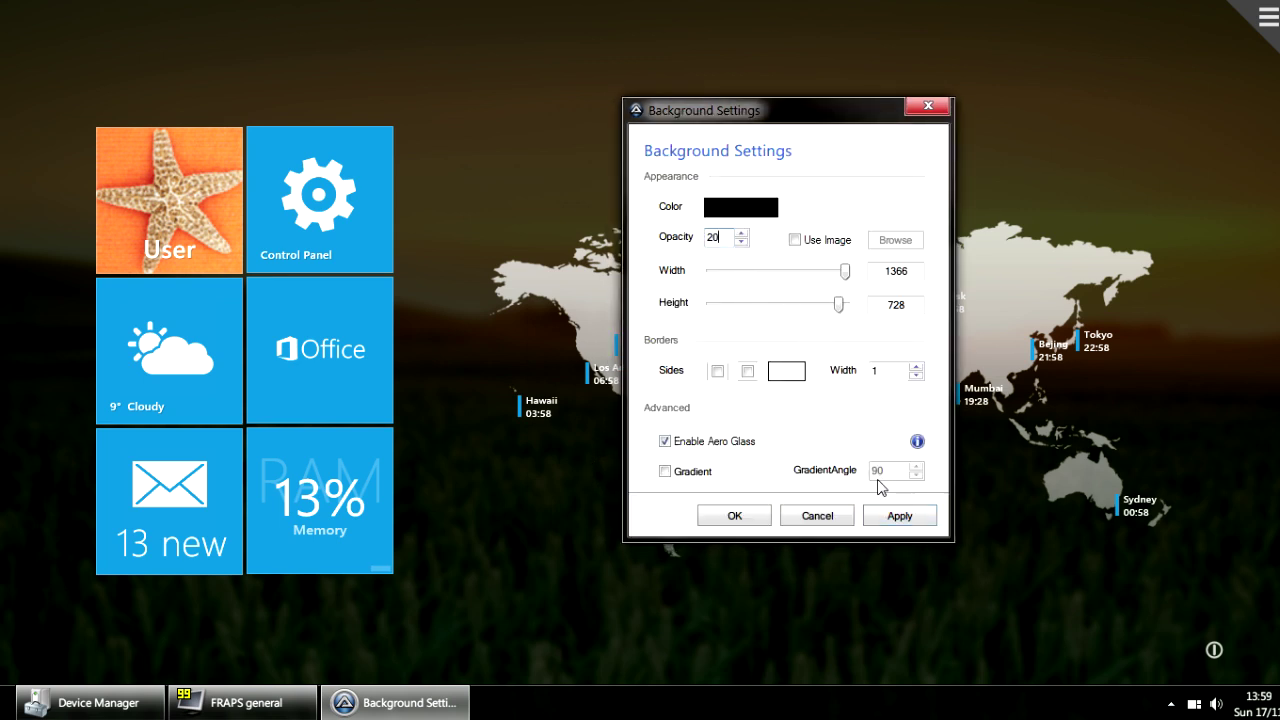
{"action": "left_click", "coordinate": [900, 518]}
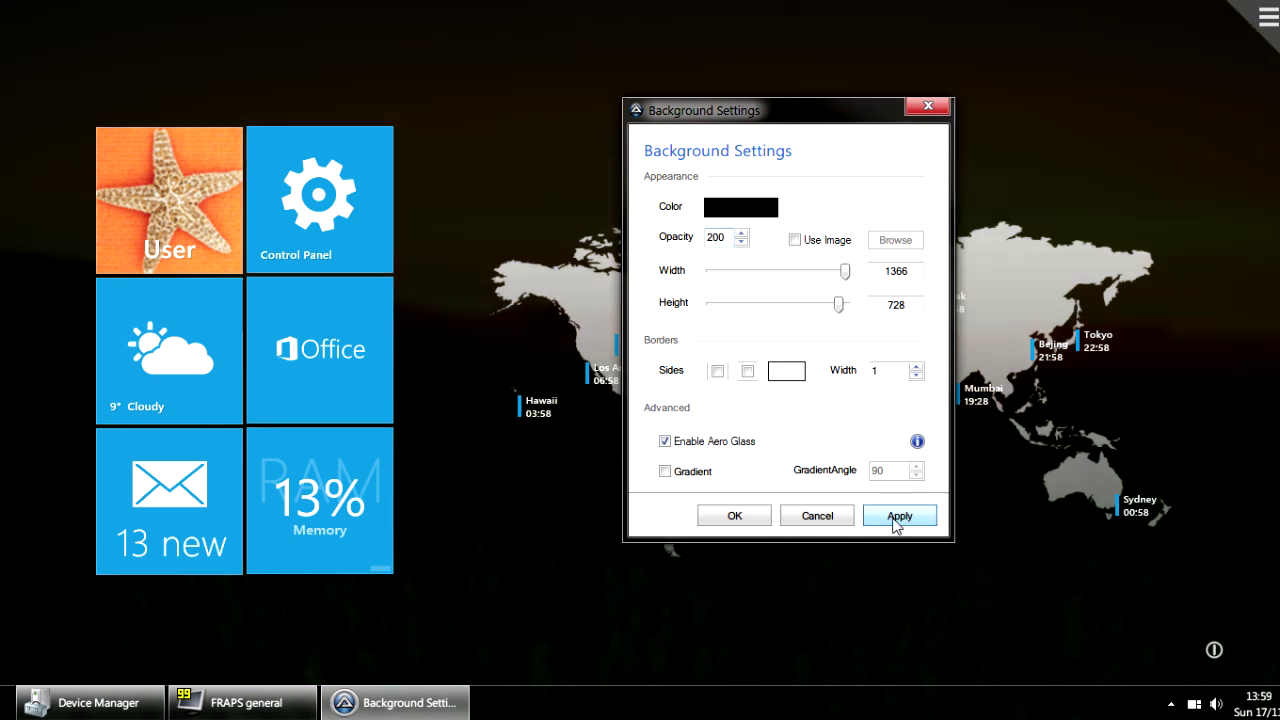
Keep Enable Aero Glass checked after comparing it off, then apply and click OK
{"action": "left_click", "coordinate": [710, 441]}
{"action": "left_click", "coordinate": [876, 514]}
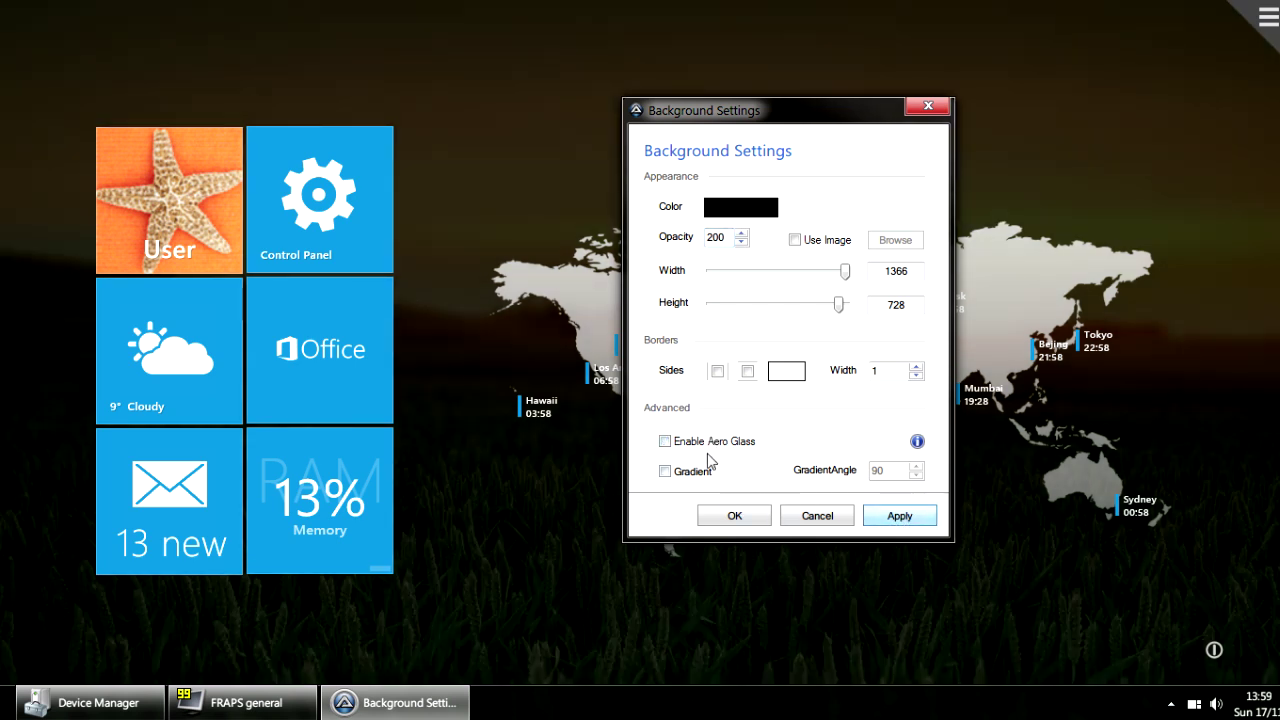
{"action": "left_click", "coordinate": [665, 441]}
{"action": "left_click", "coordinate": [910, 518]}
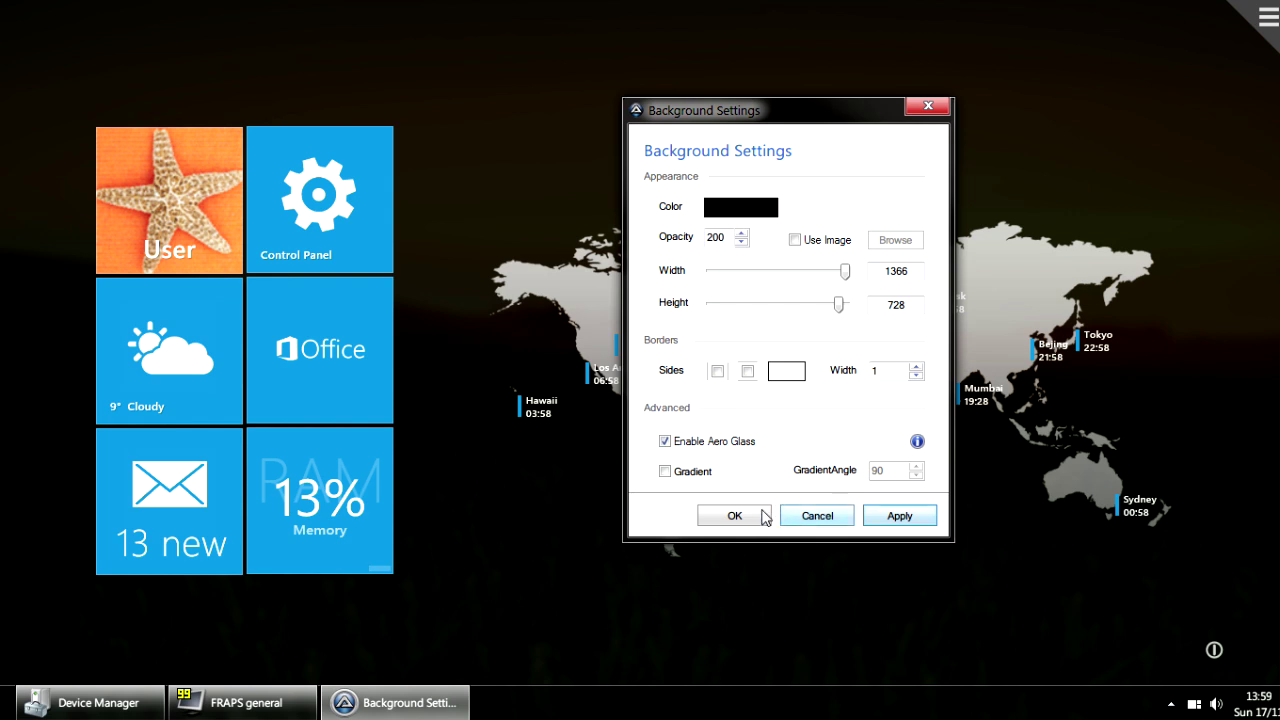
{"action": "left_click", "coordinate": [752, 520]}
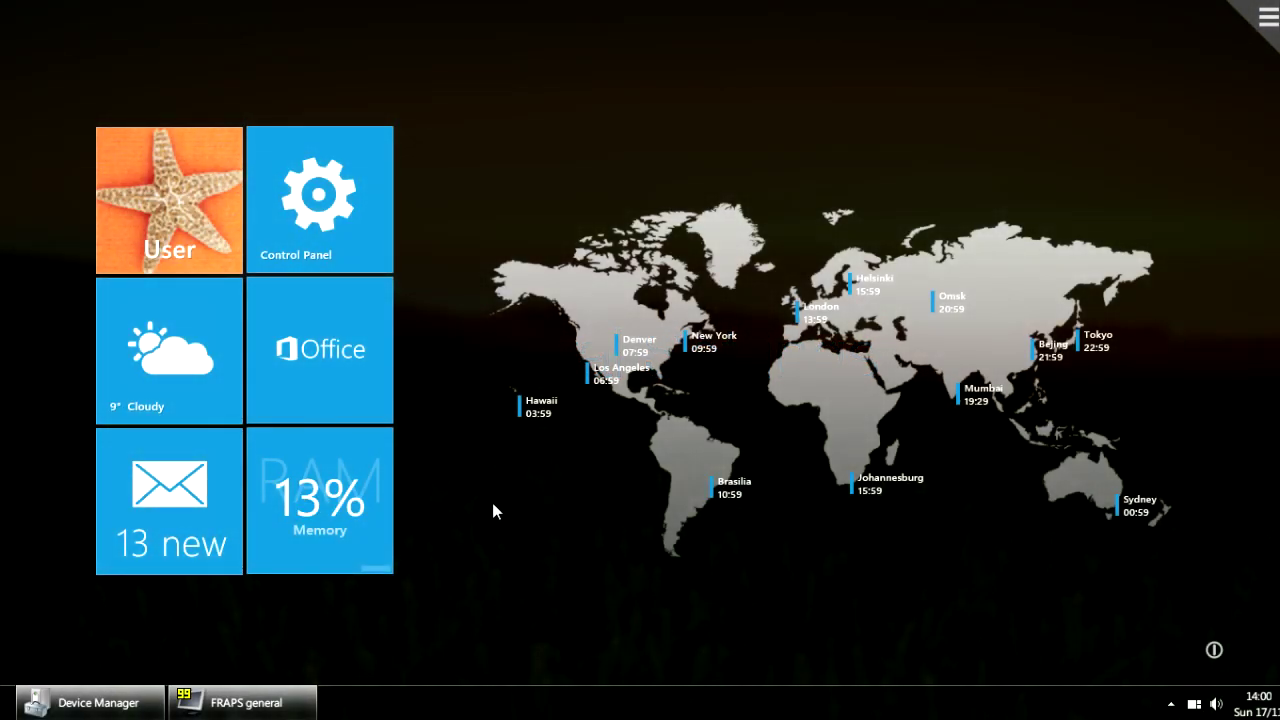
Add the Digital clock tile from Panels and drag it into the Control Panel tile's slot
{"action": "left_click", "coordinate": [1266, 18]}
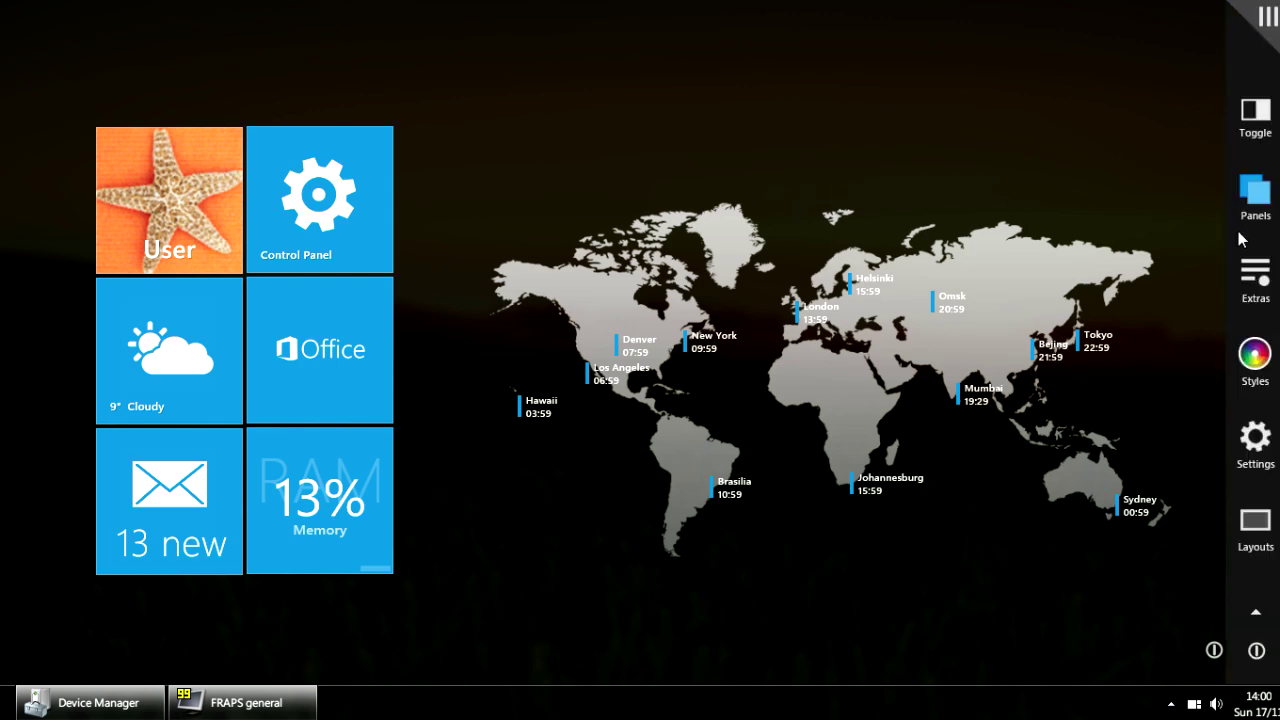
{"action": "left_click", "coordinate": [1255, 192]}
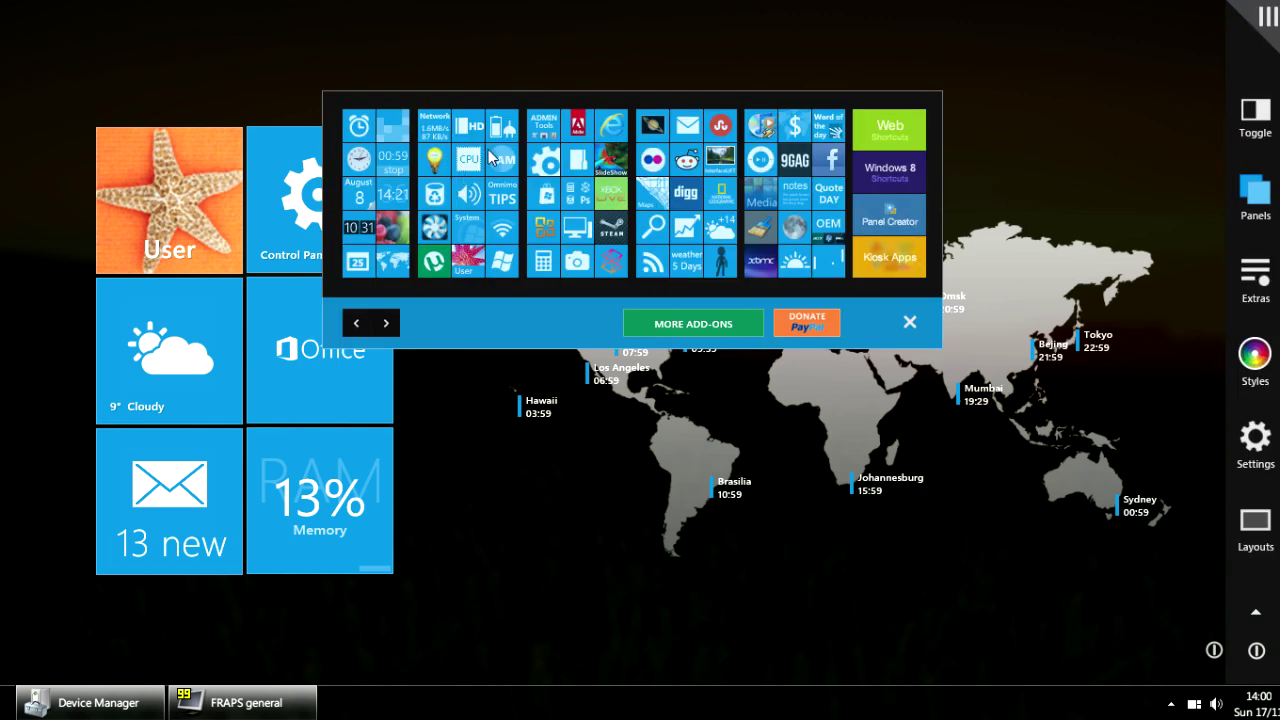
{"action": "left_click", "coordinate": [400, 192]}
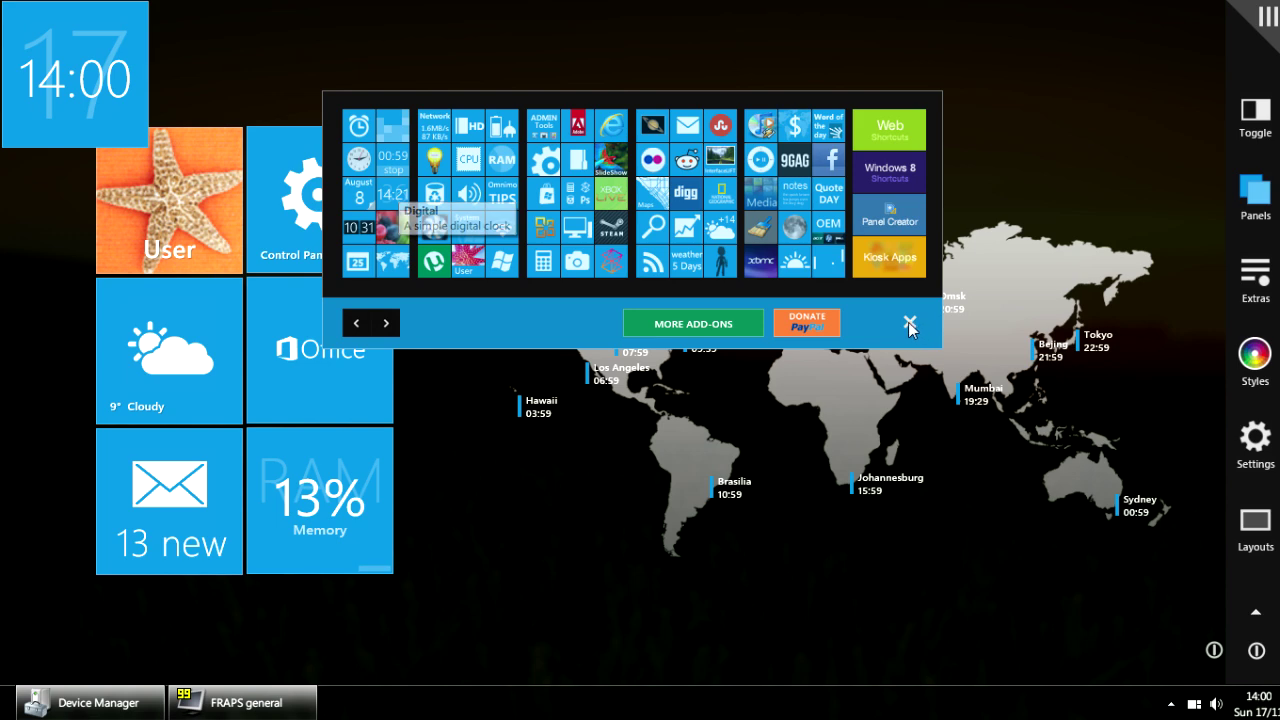
{"action": "left_click", "coordinate": [910, 322]}
{"action": "left_click_drag", "start_coordinate": [130, 80], "coordinate": [349, 177]}
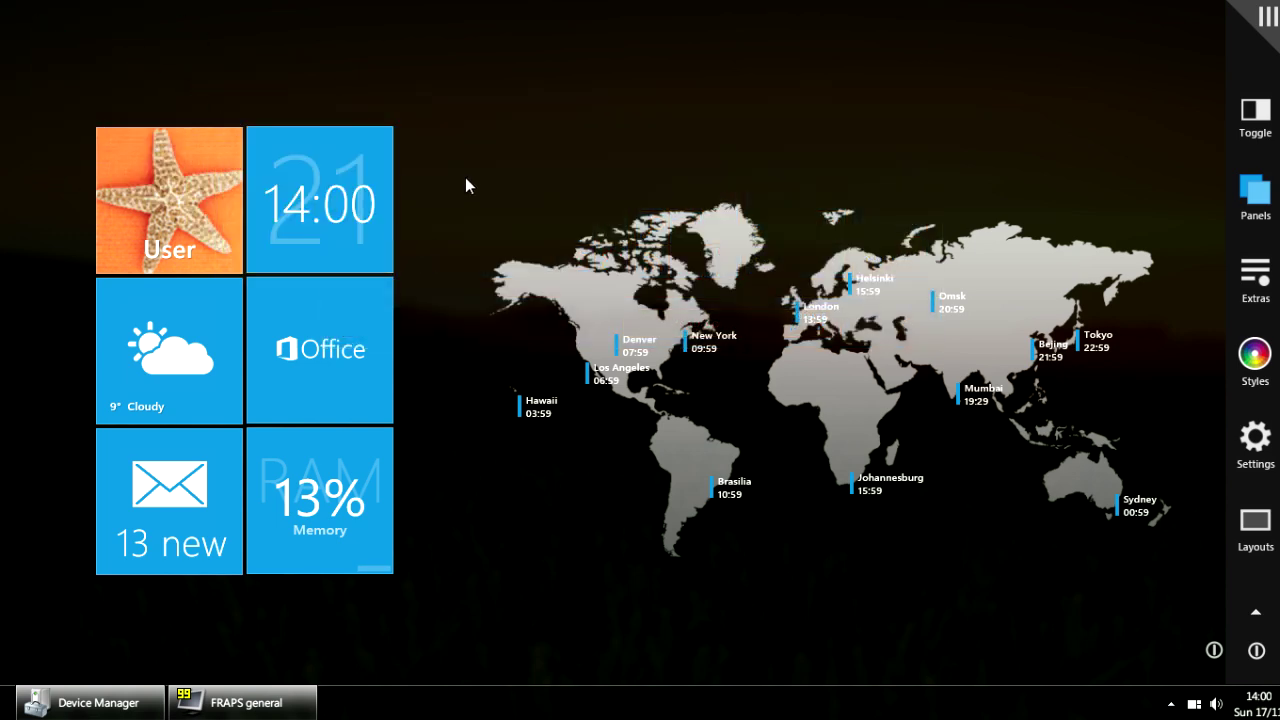
{"action": "right_click", "coordinate": [1195, 704]}
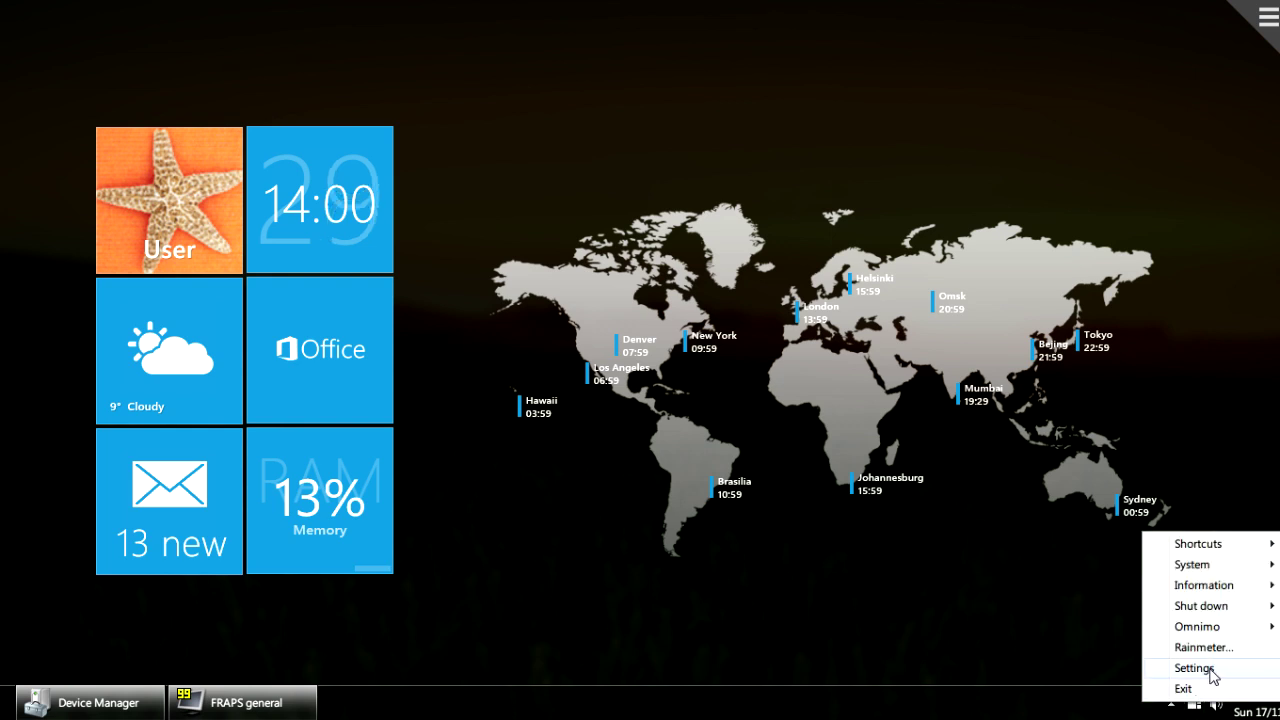
{"action": "left_click", "coordinate": [1200, 668]}
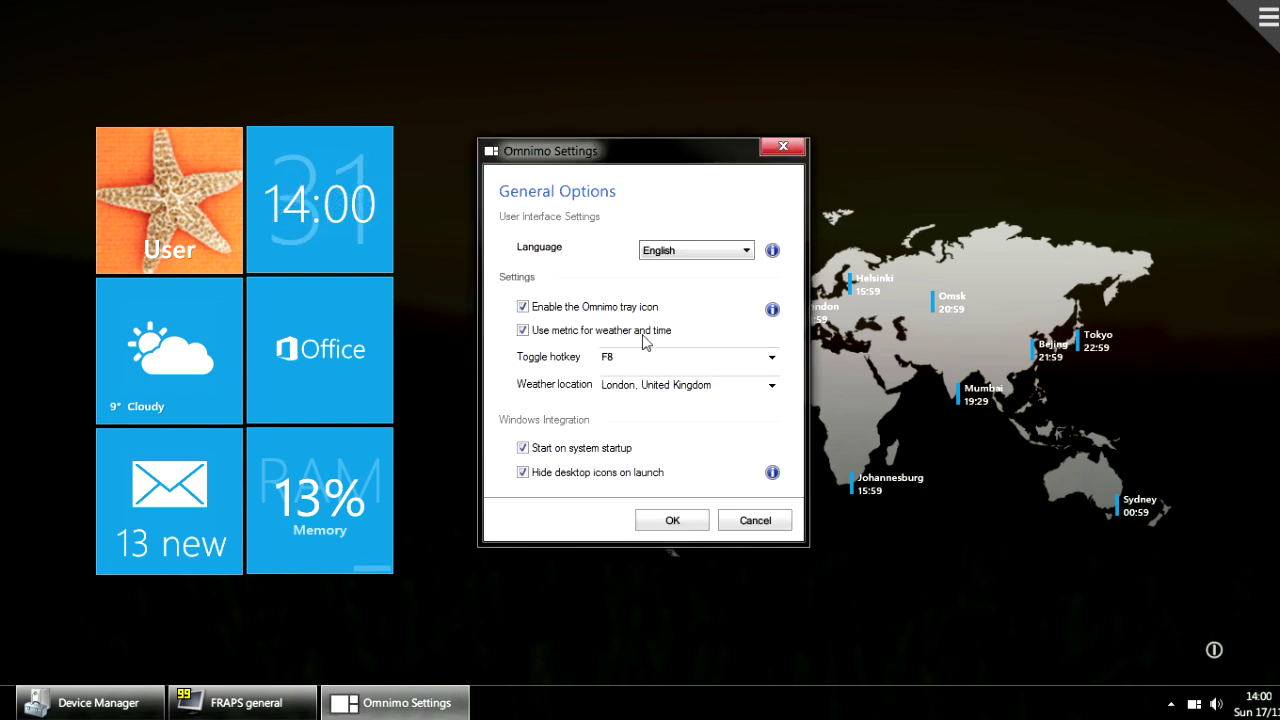
{"action": "left_click", "coordinate": [586, 333]}
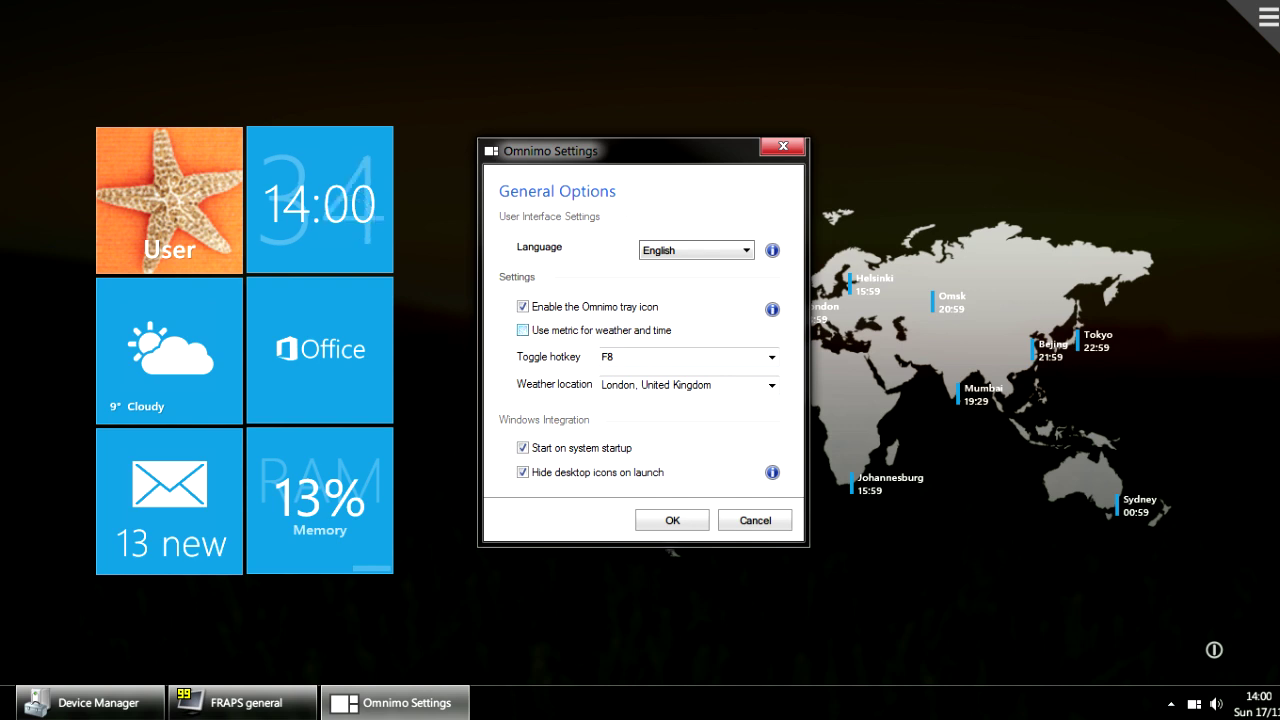
{"action": "left_click", "coordinate": [612, 334]}
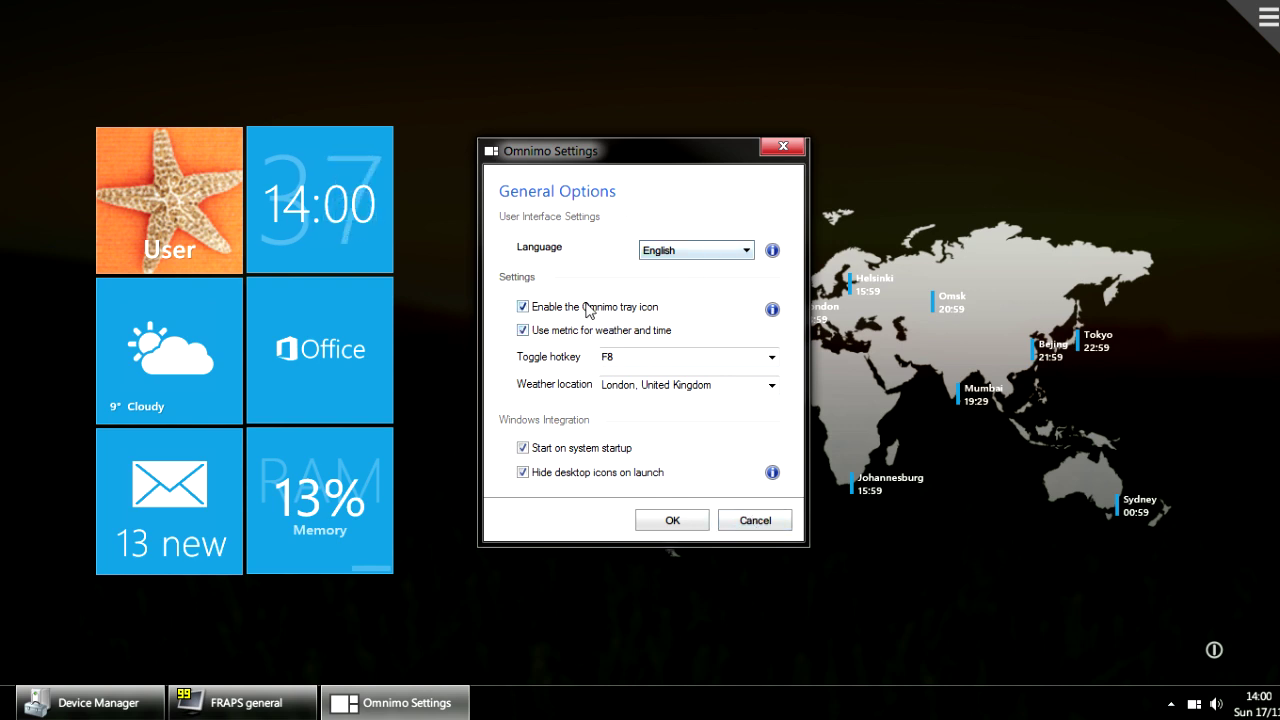
{"action": "key", "text": "Tab"}
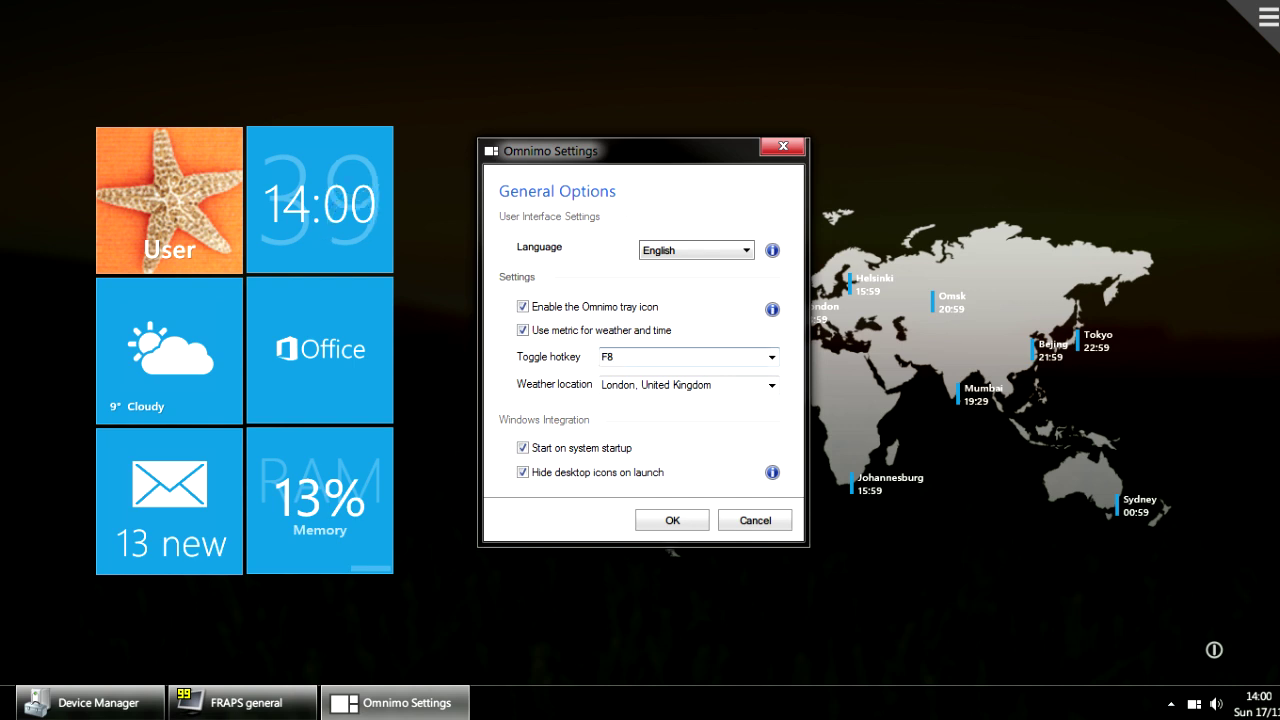
{"action": "key", "text": "Tab"}
{"action": "key", "text": "shift+Tab"}
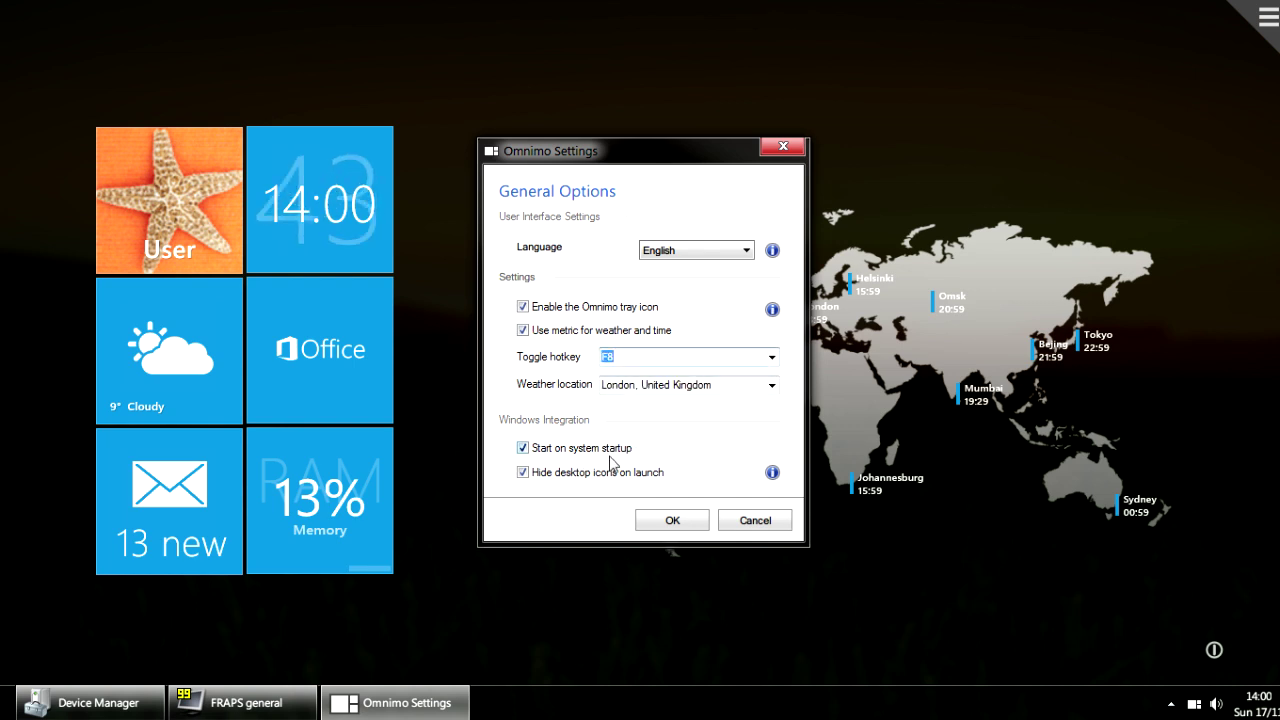
{"action": "left_click", "coordinate": [673, 520]}
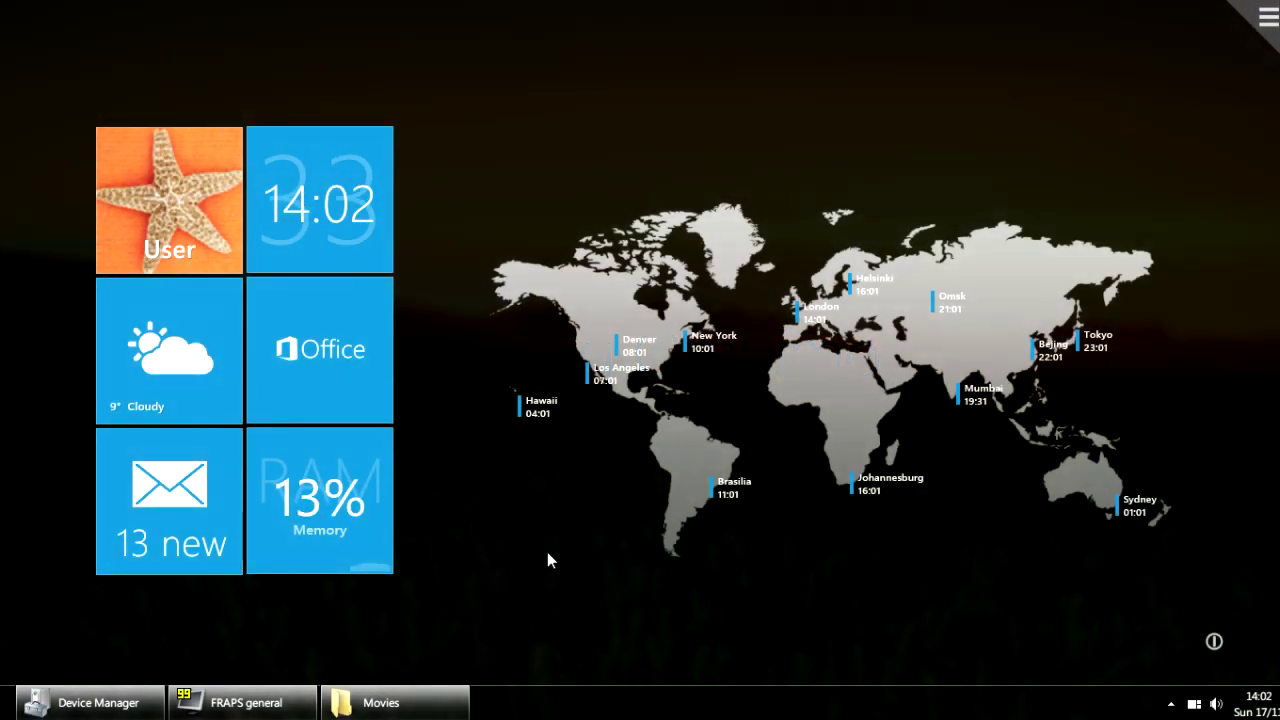
{"action": "left_click", "coordinate": [1201, 709]}
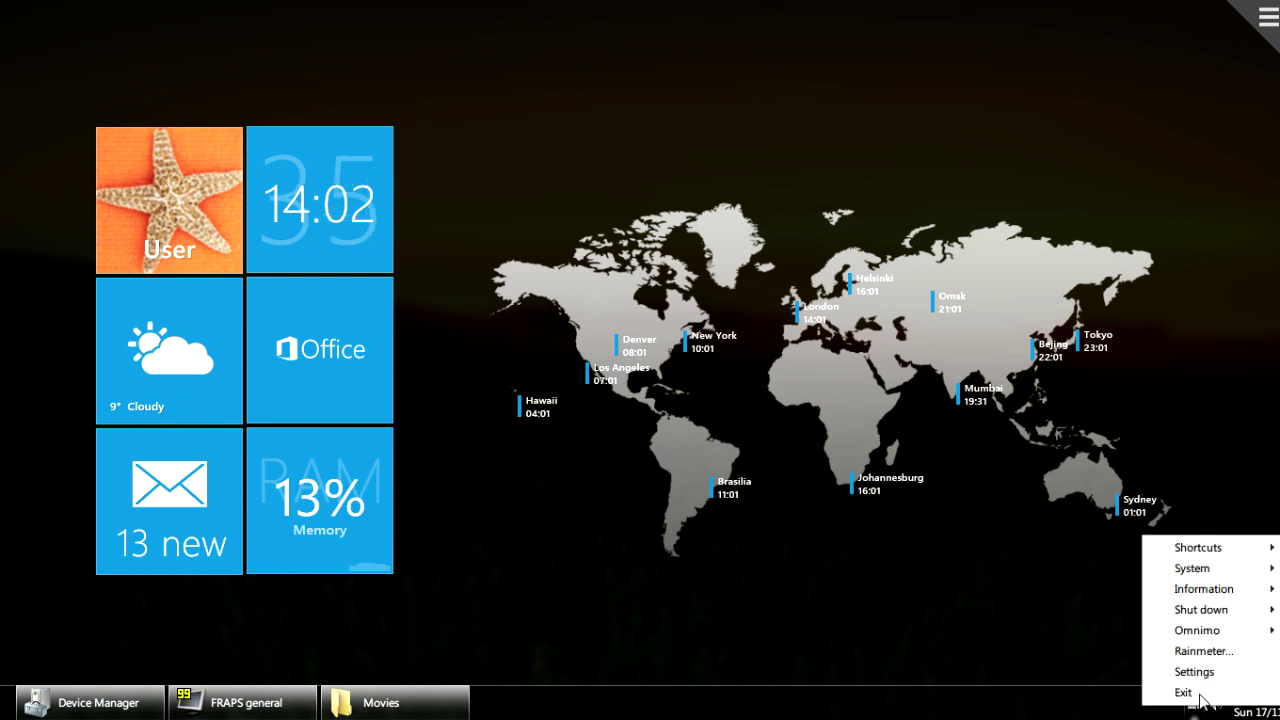
{"action": "left_click", "coordinate": [1205, 650]}
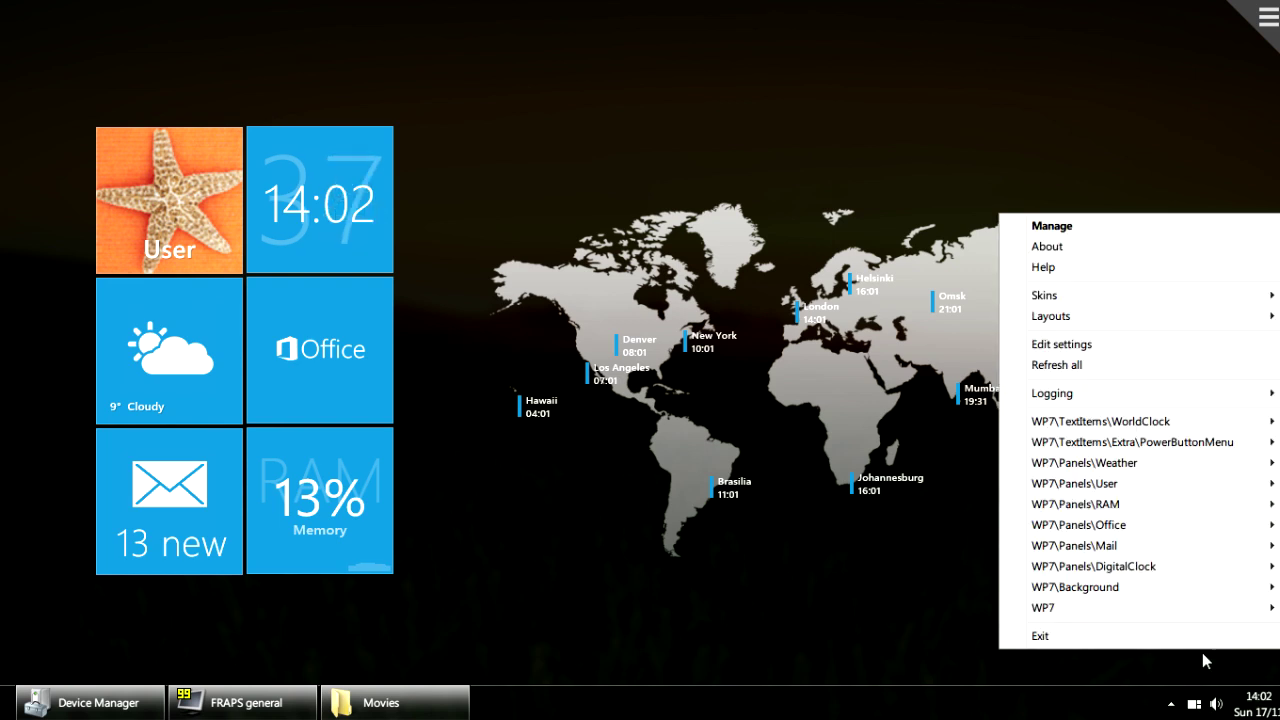
{"action": "left_click", "coordinate": [1142, 668]}
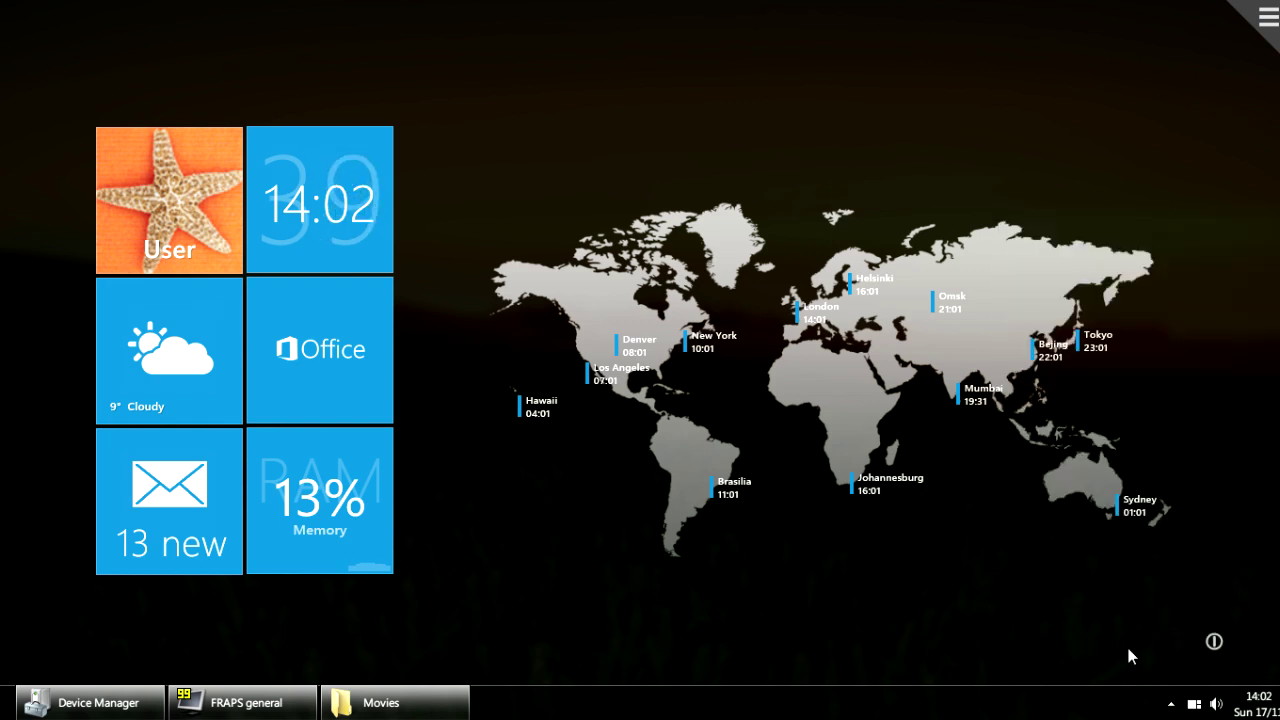
{"action": "right_click", "coordinate": [1196, 702]}
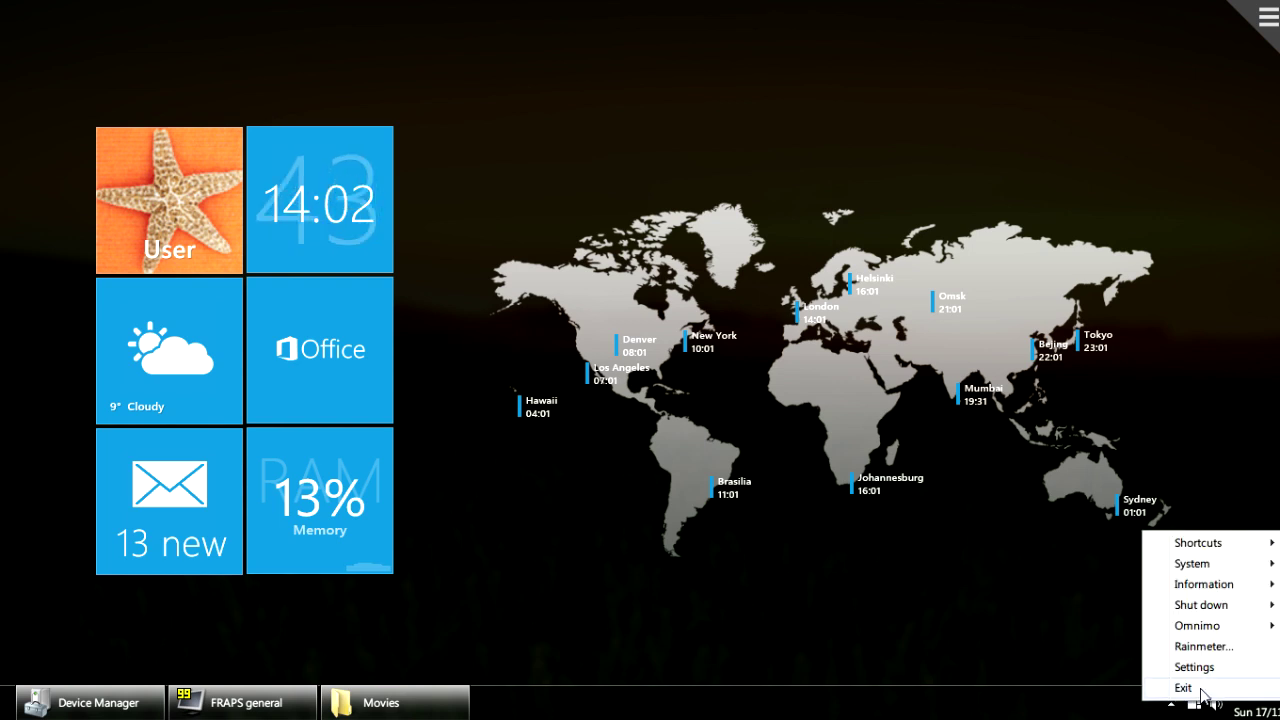
{"action": "left_click", "coordinate": [1200, 689]}
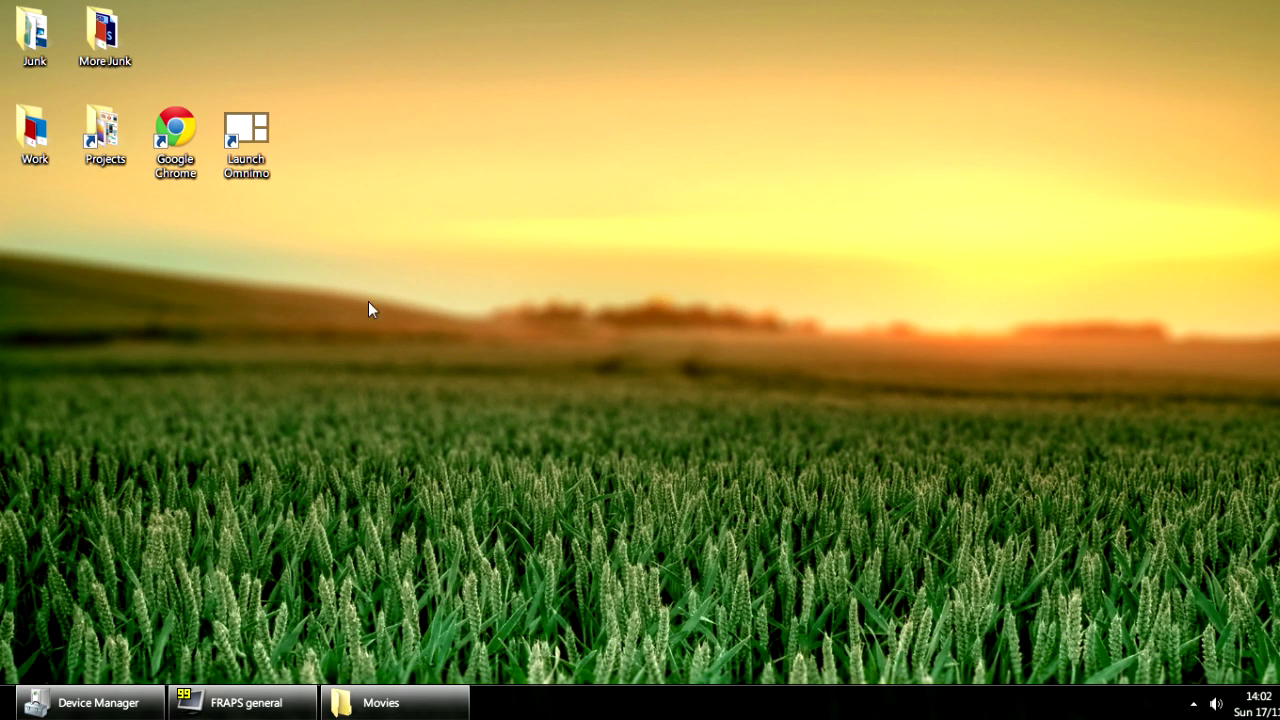
{"action": "double_click", "coordinate": [252, 130]}
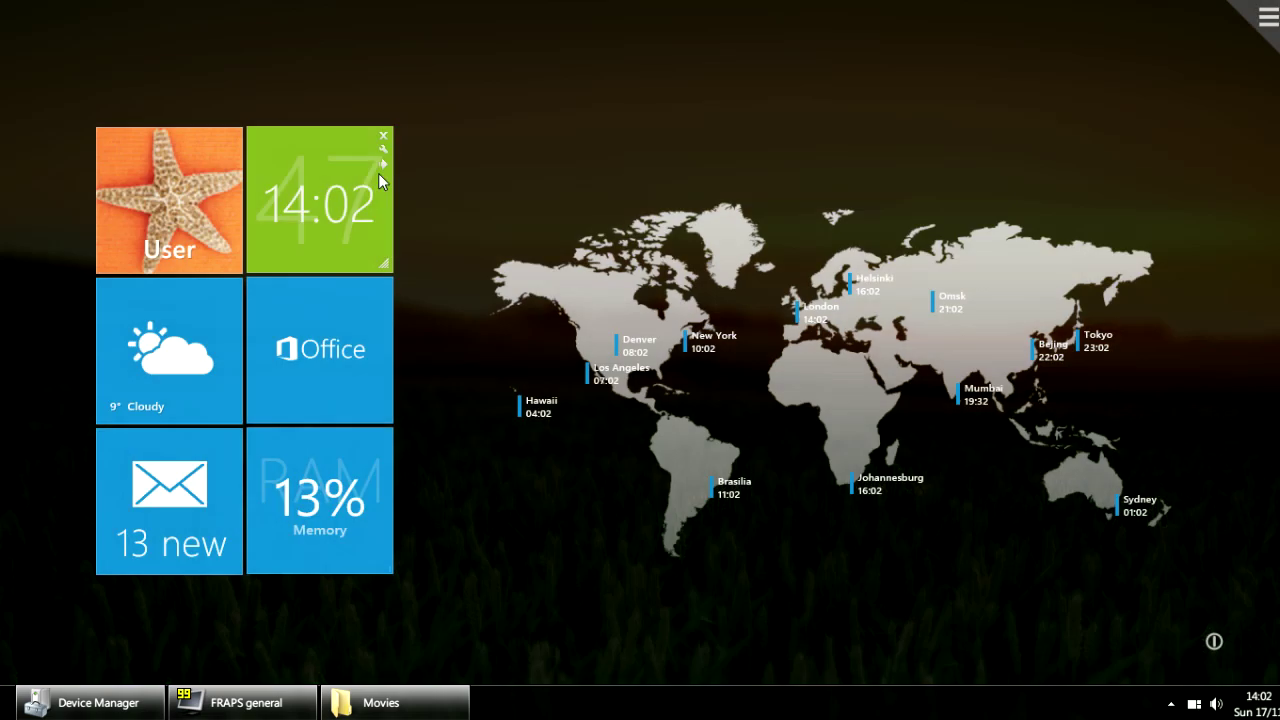